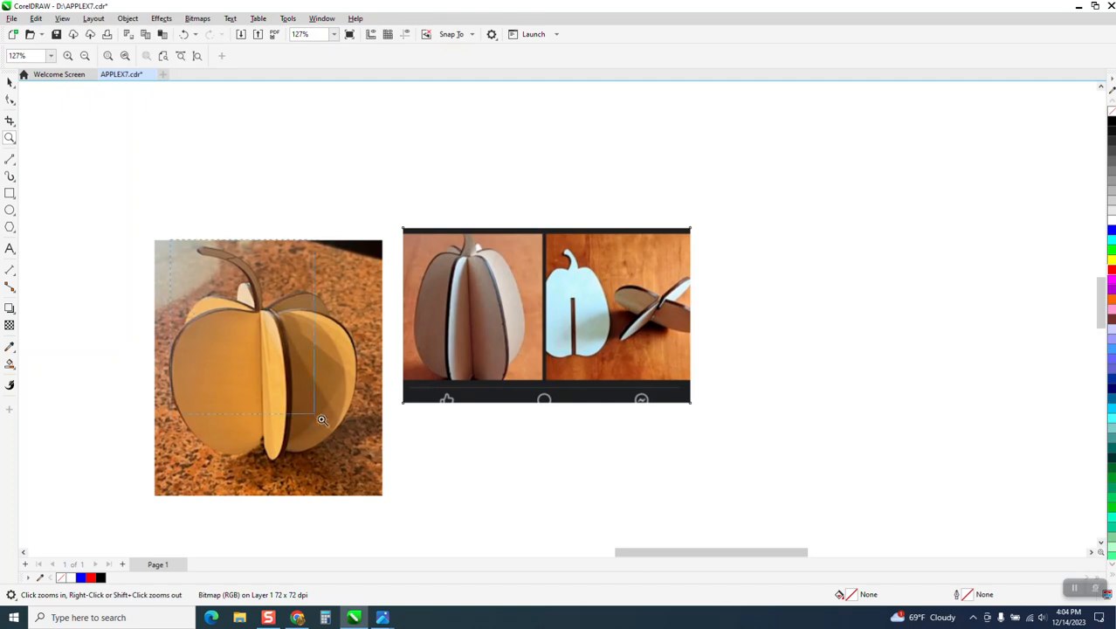
Step: Examine the reference pumpkin photos and compare how their panels meet with the slots in the three red apple pieces
scroll(425, 392, "down", 1)
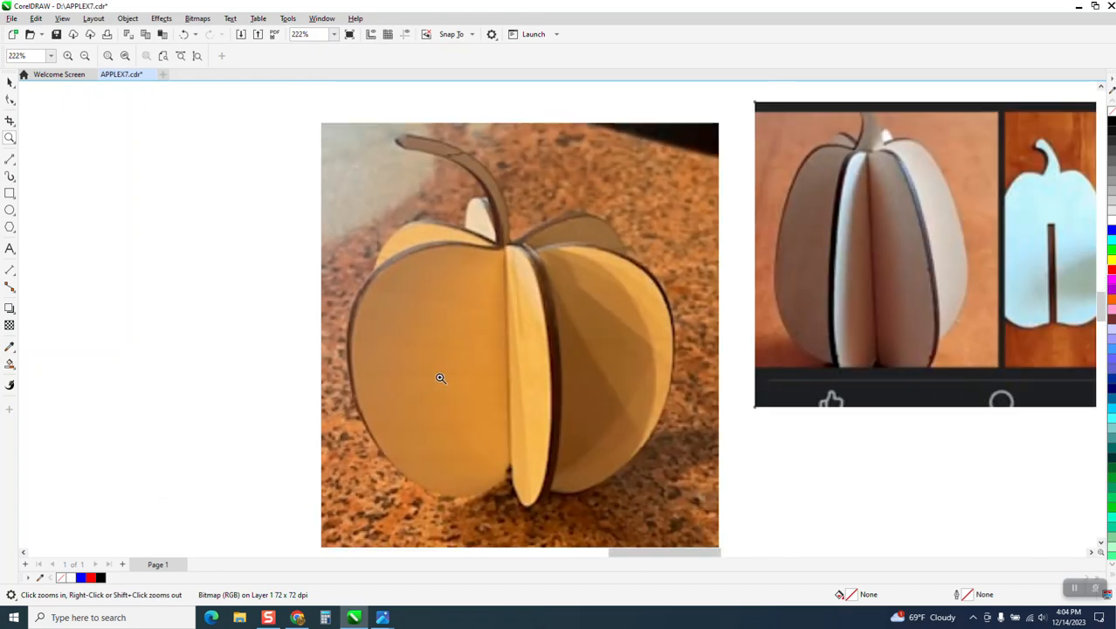
scroll(501, 297, "down", 1)
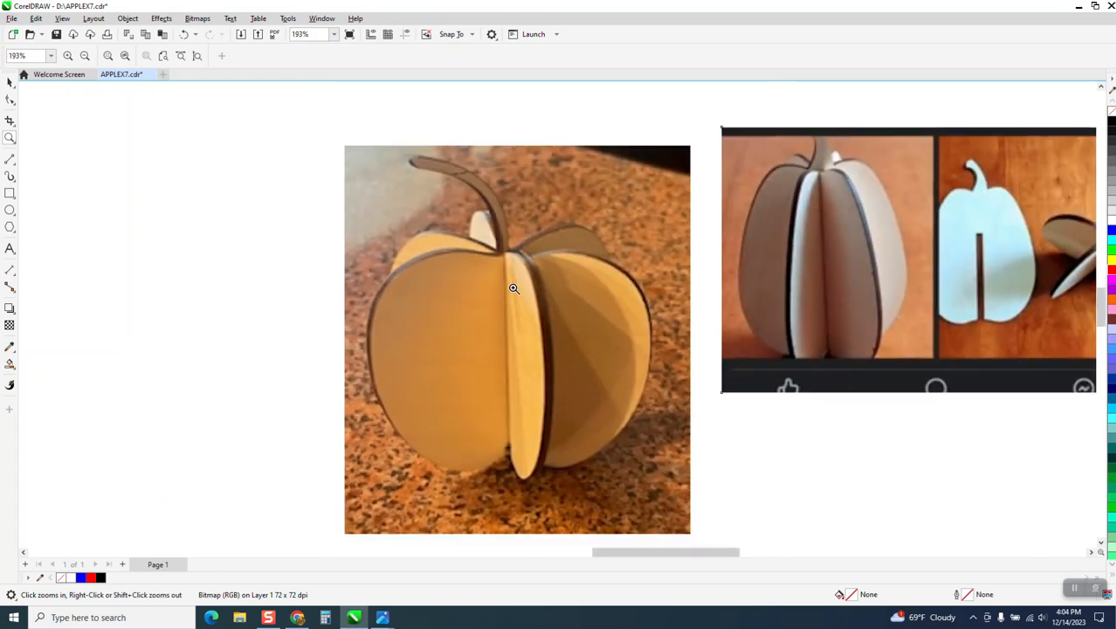
scroll(502, 297, "down", 1)
scroll(529, 295, "down", 1)
scroll(528, 295, "down", 12)
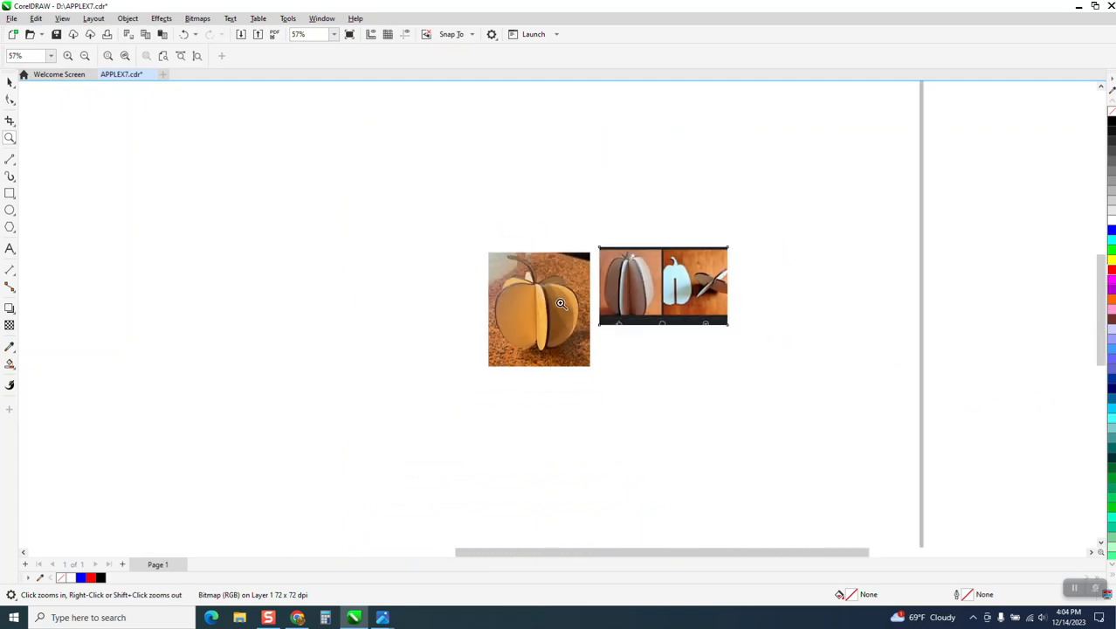
left_click_drag(111, 101, 325, 177)
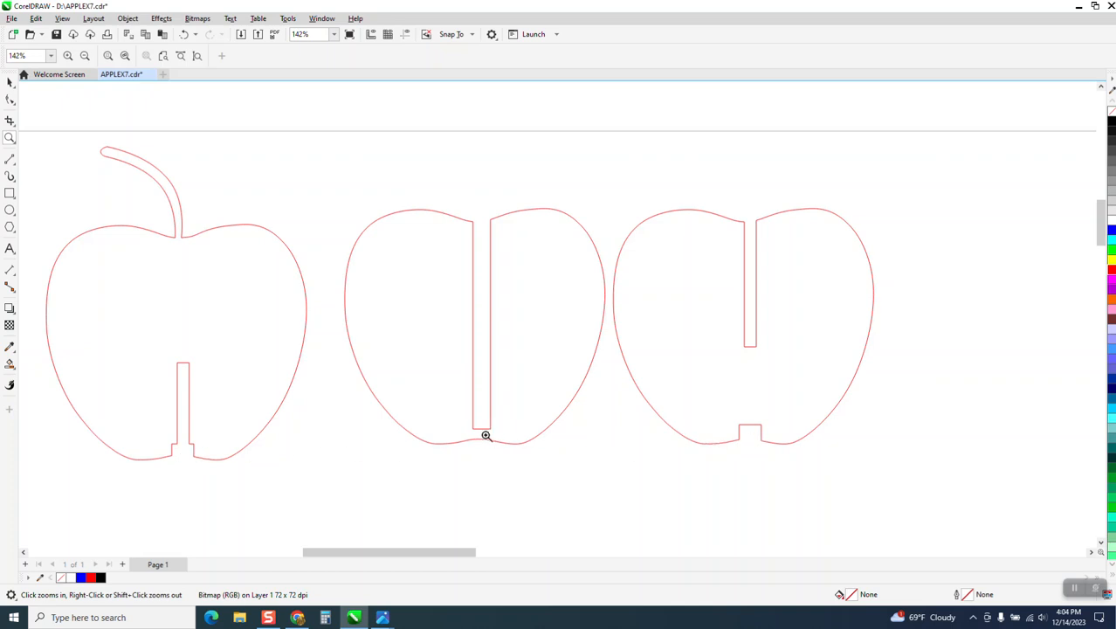
scroll(511, 334, "down", 4)
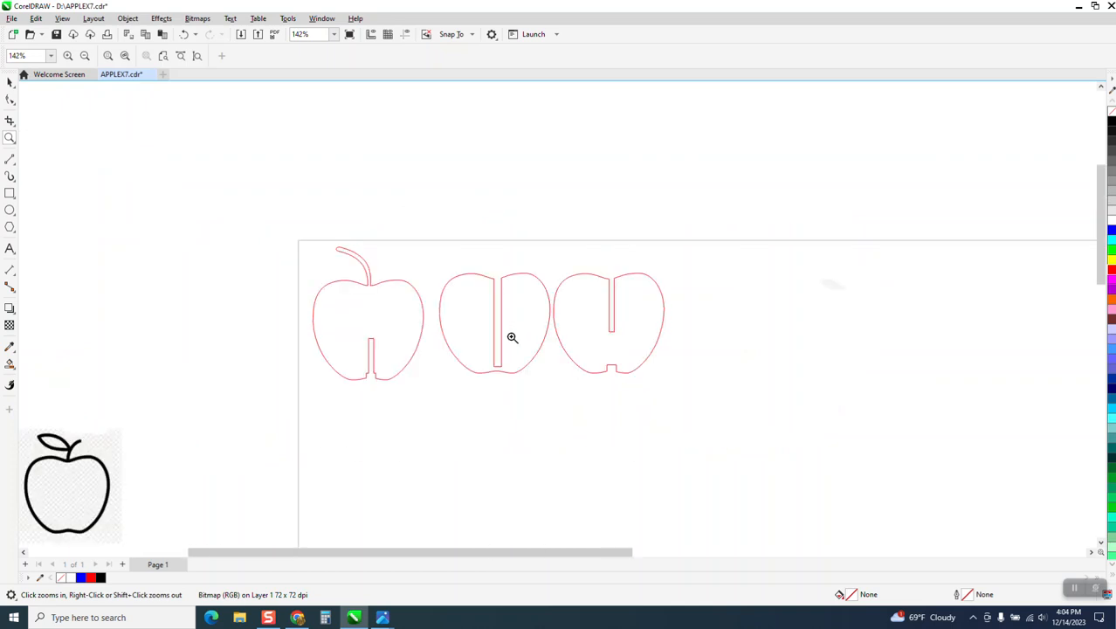
scroll(703, 453, "down", 1)
left_click_drag(824, 496, 863, 529)
scroll(432, 327, "up", 4)
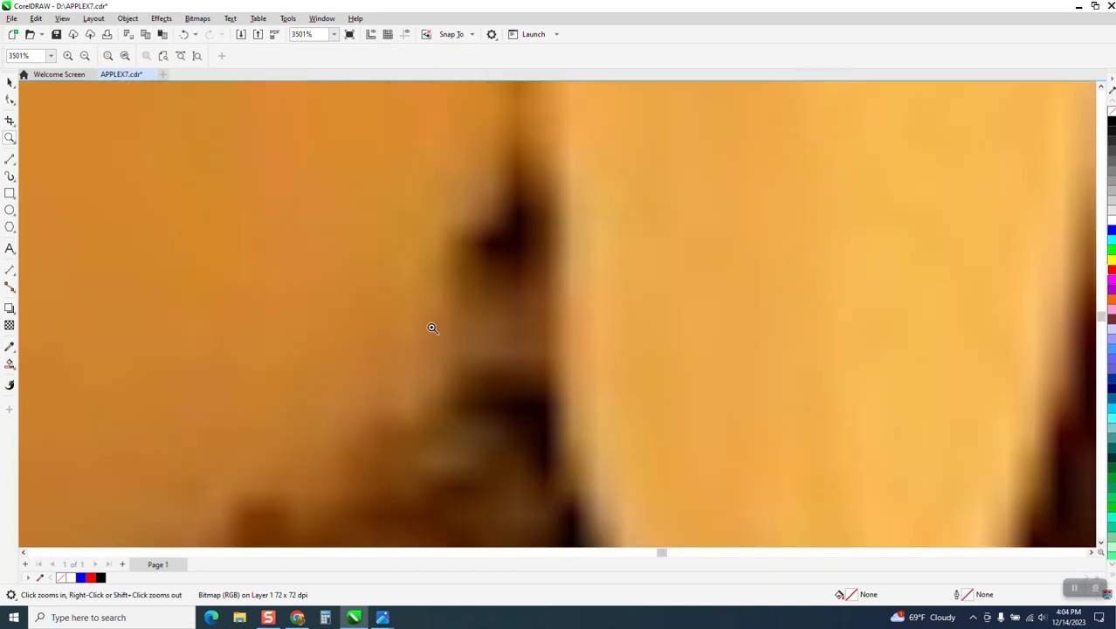
scroll(484, 297, "down", 6)
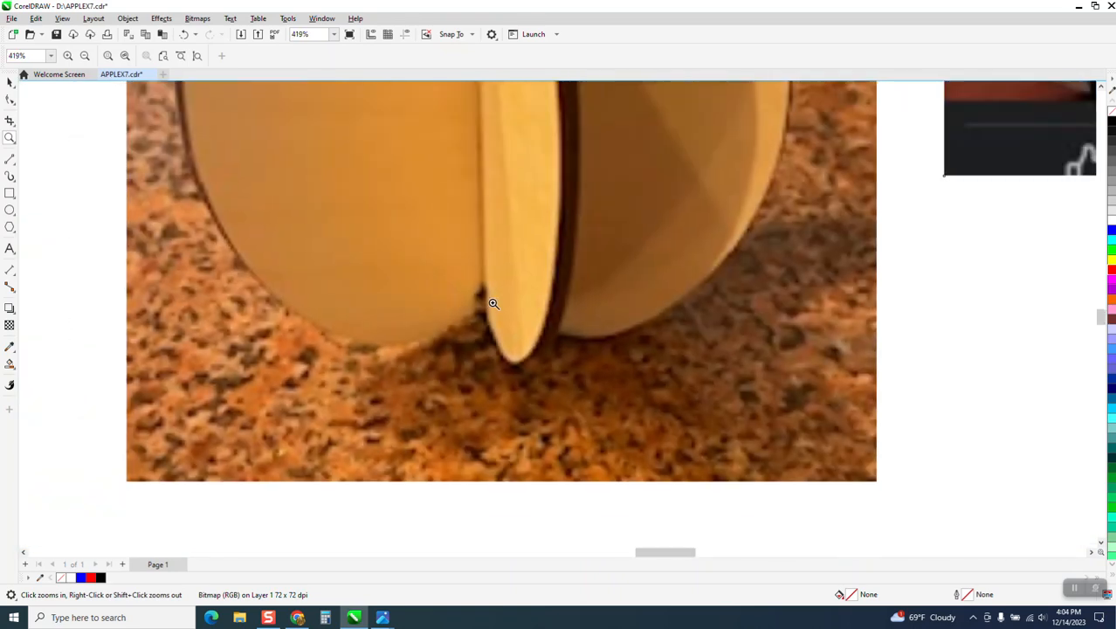
scroll(493, 308, "down", 5)
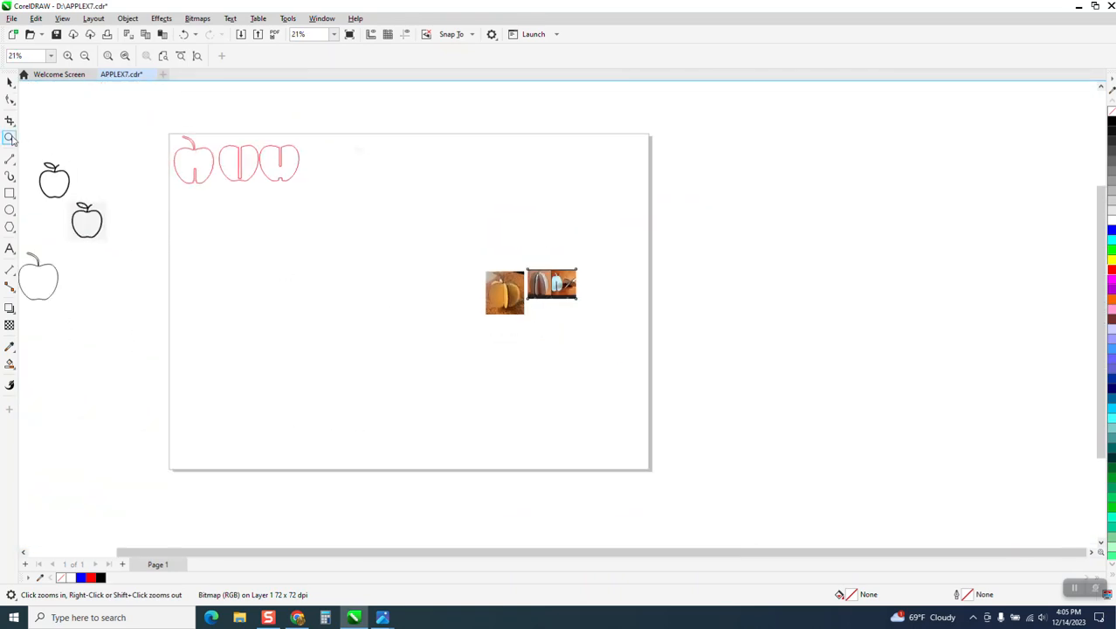
Step: Measure the slot widths of the second and third apple pieces with dimension lines and remove both dimensions
left_click_drag(163, 140, 325, 206)
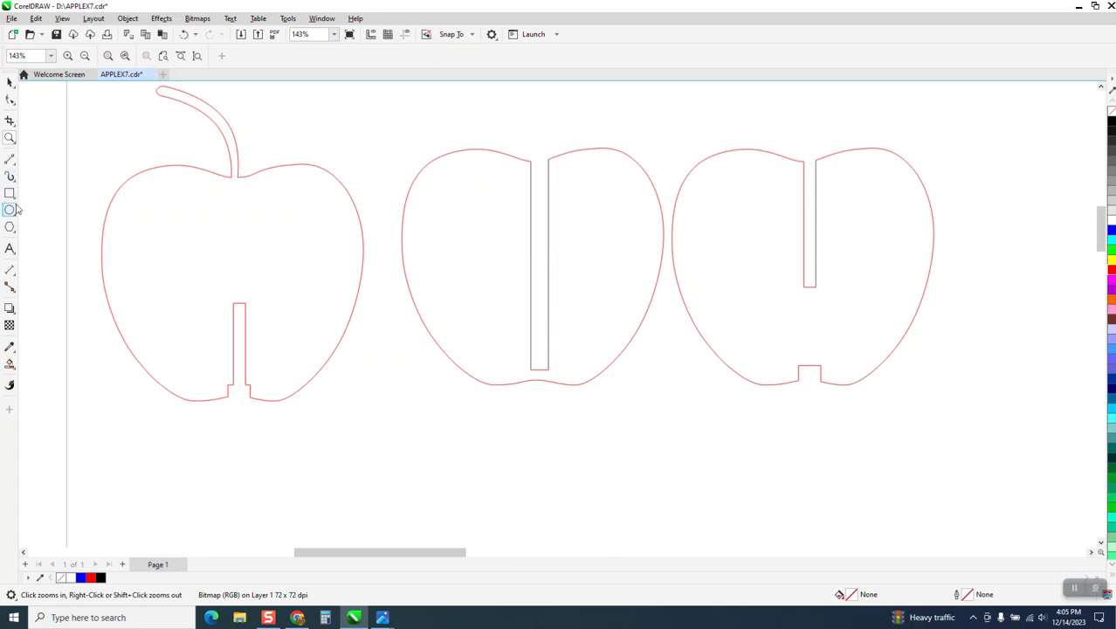
left_click(15, 278)
left_click(105, 286)
left_click_drag(547, 272, 531, 272)
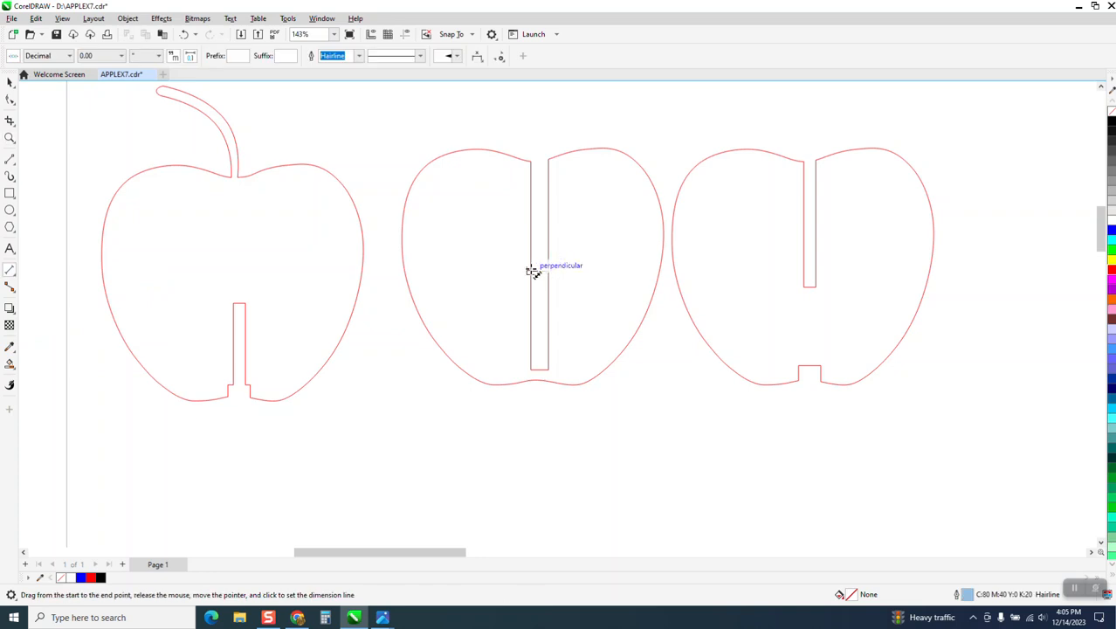
left_click(531, 262)
left_click_drag(816, 252, 803, 251)
left_click(802, 249)
scroll(508, 274, "down", 1)
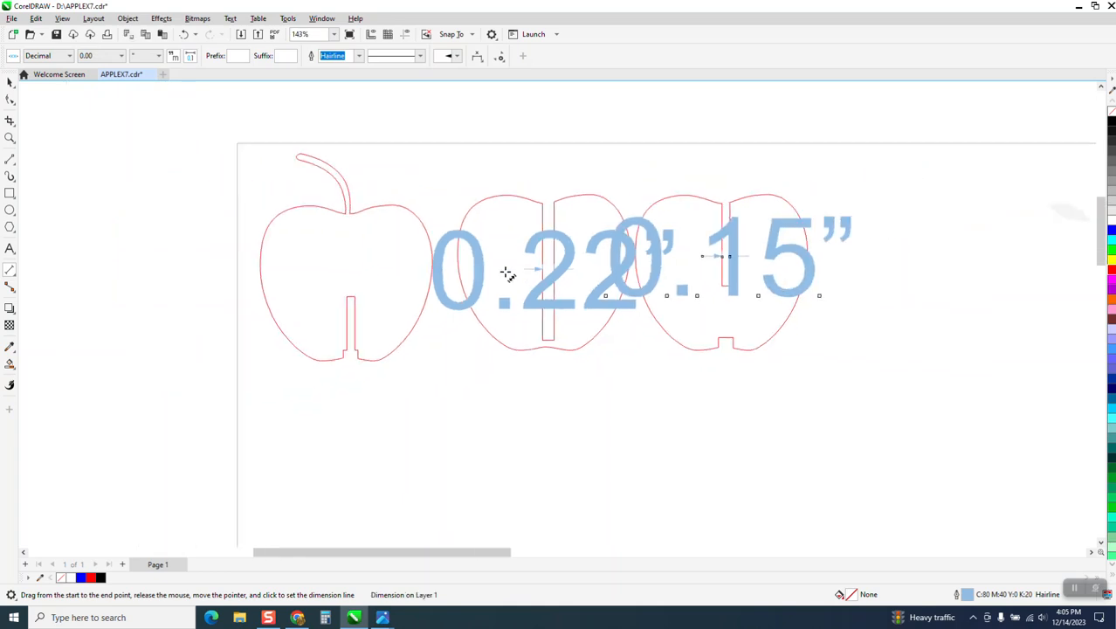
left_click(11, 81)
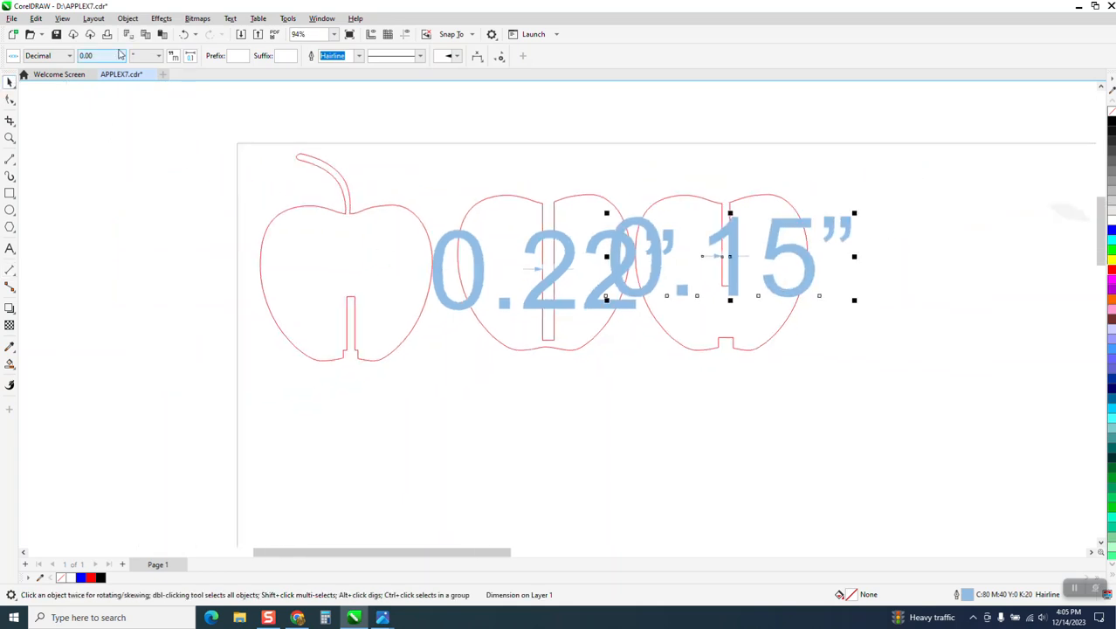
left_click(182, 35)
scroll(236, 119, "down", 3)
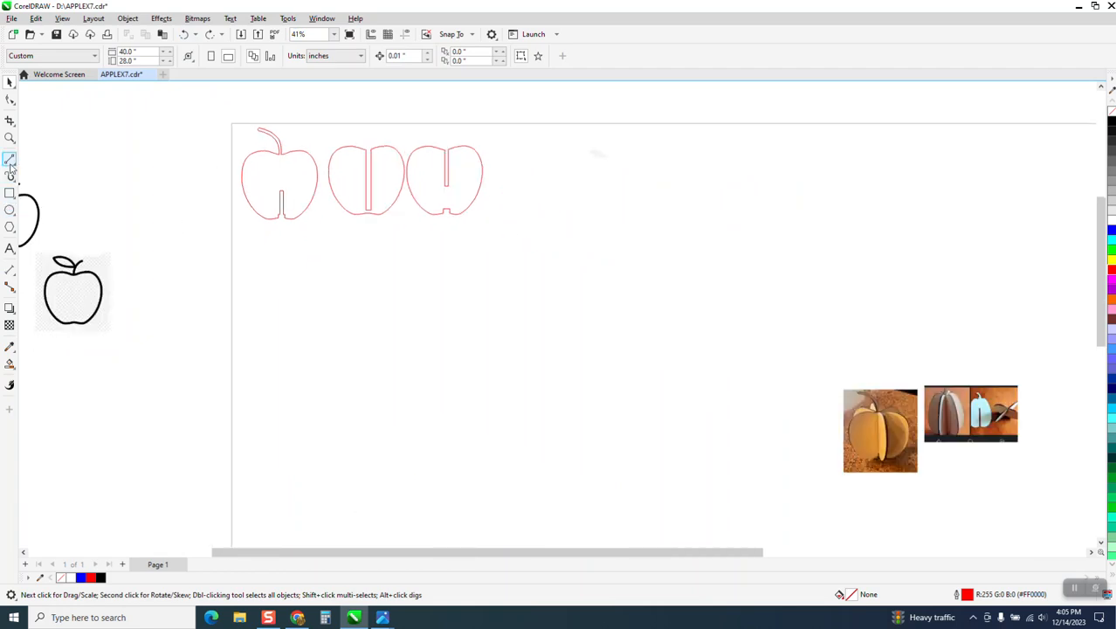
Step: Draw a tall rectangle about 0.6 by 8.4 inches below the apple pieces and set its width to 0.125 inch
left_click(10, 194)
left_click_drag(502, 255, 516, 450)
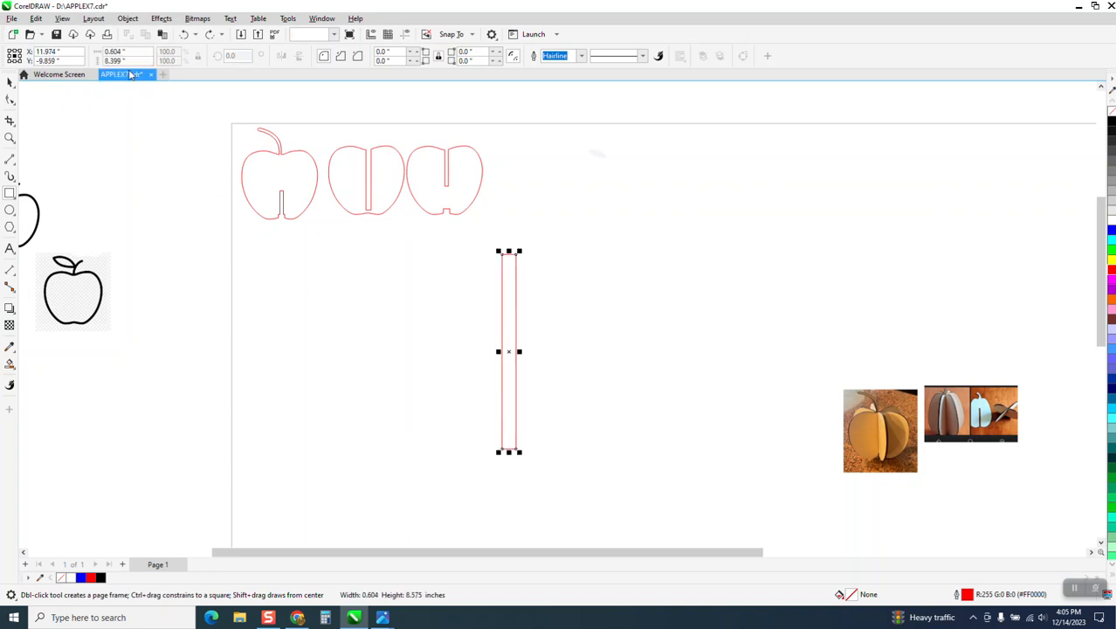
left_click_drag(147, 51, 84, 58)
type(".")
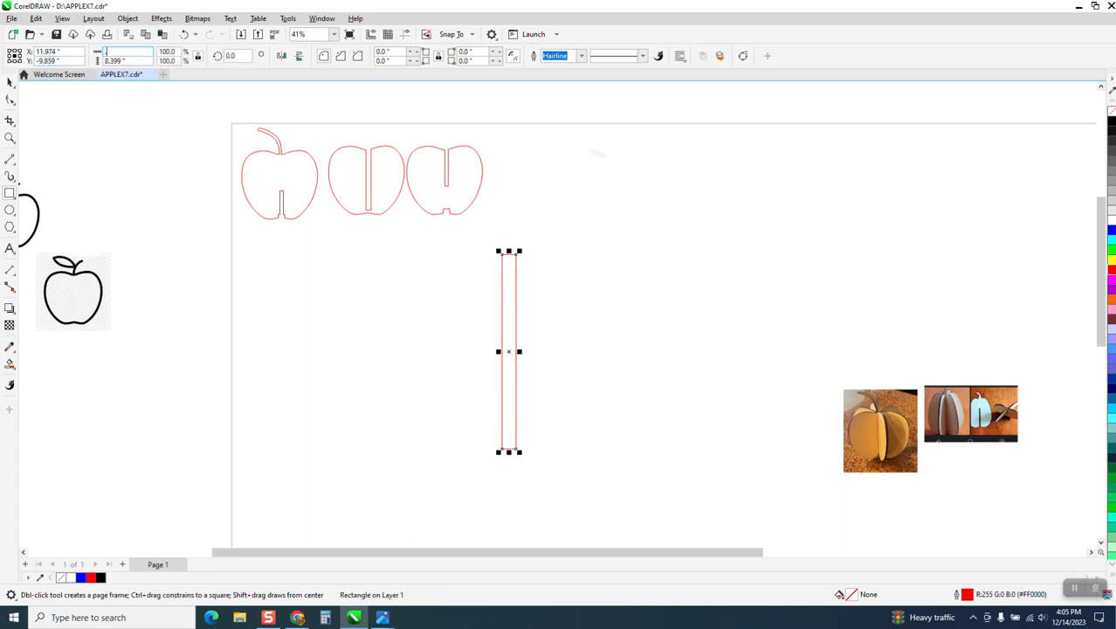
type("125")
key("Return")
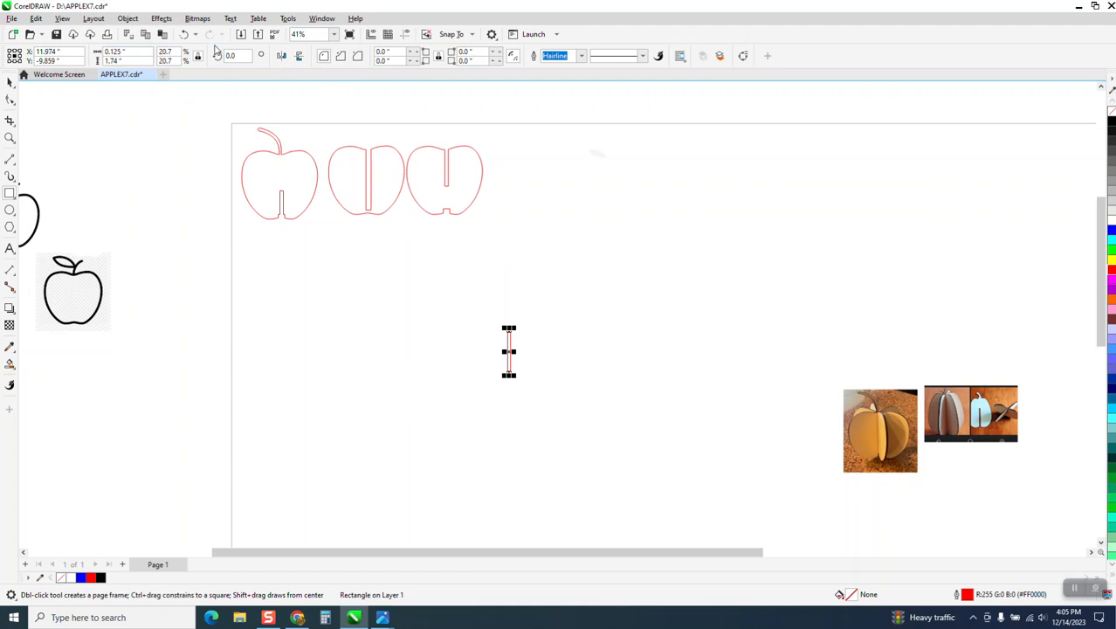
Step: Set the narrow rectangle's height to 4 inches, keeping its width, and center it on the page
double_click(126, 61)
type("4")
key("Return")
Step: Duplicate the narrow rectangle in place and rotate the copy 60 degrees about the shared center
left_click(8, 138)
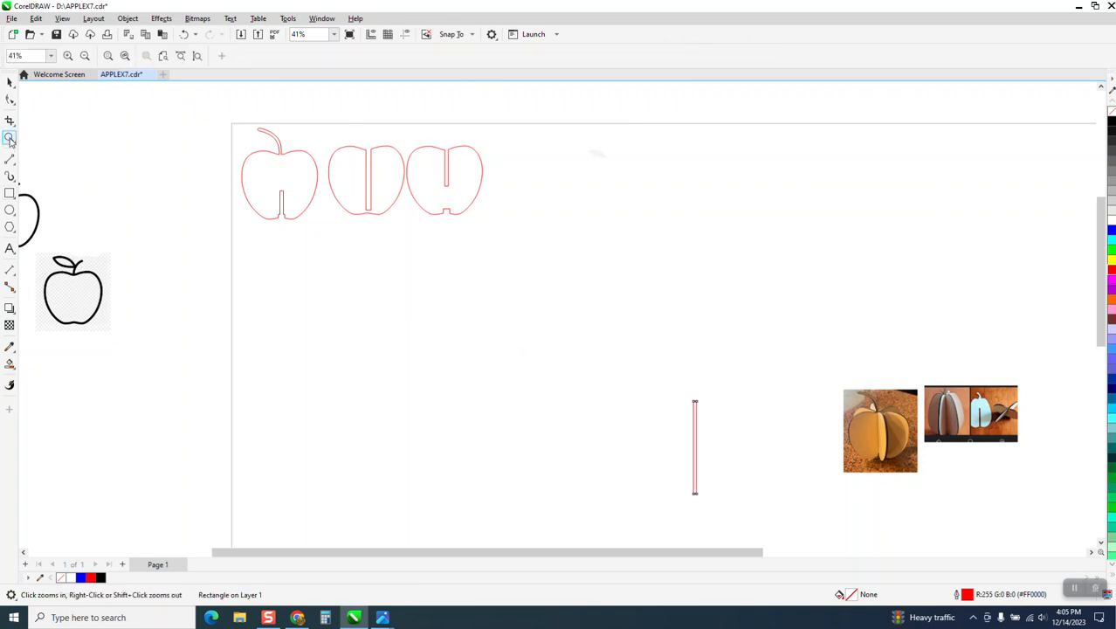
left_click_drag(625, 349, 811, 542)
left_click(10, 82)
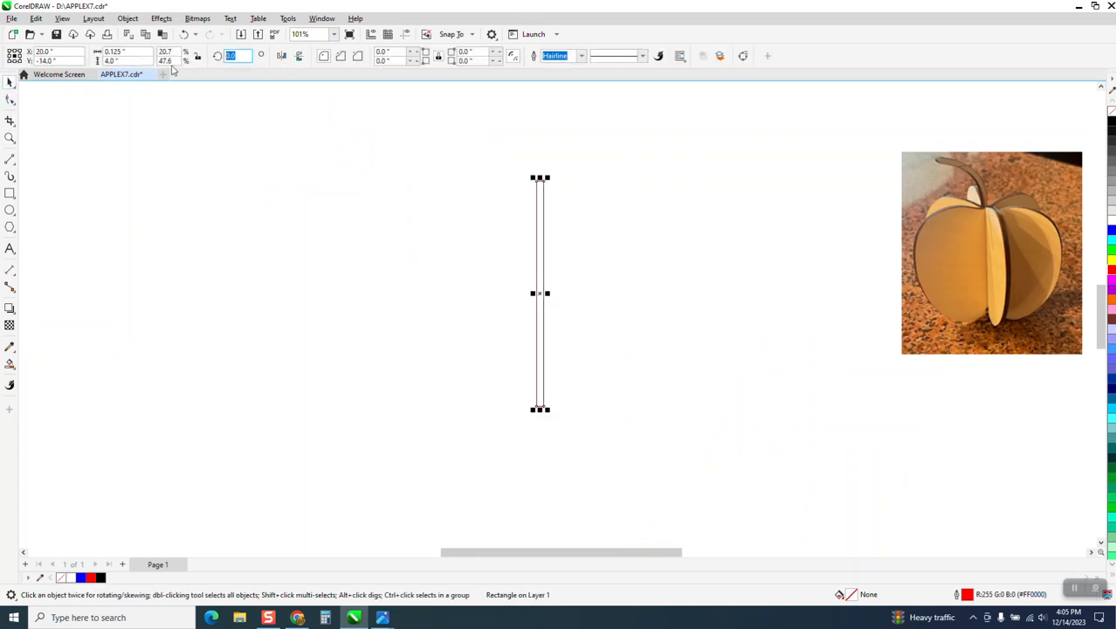
key("Return")
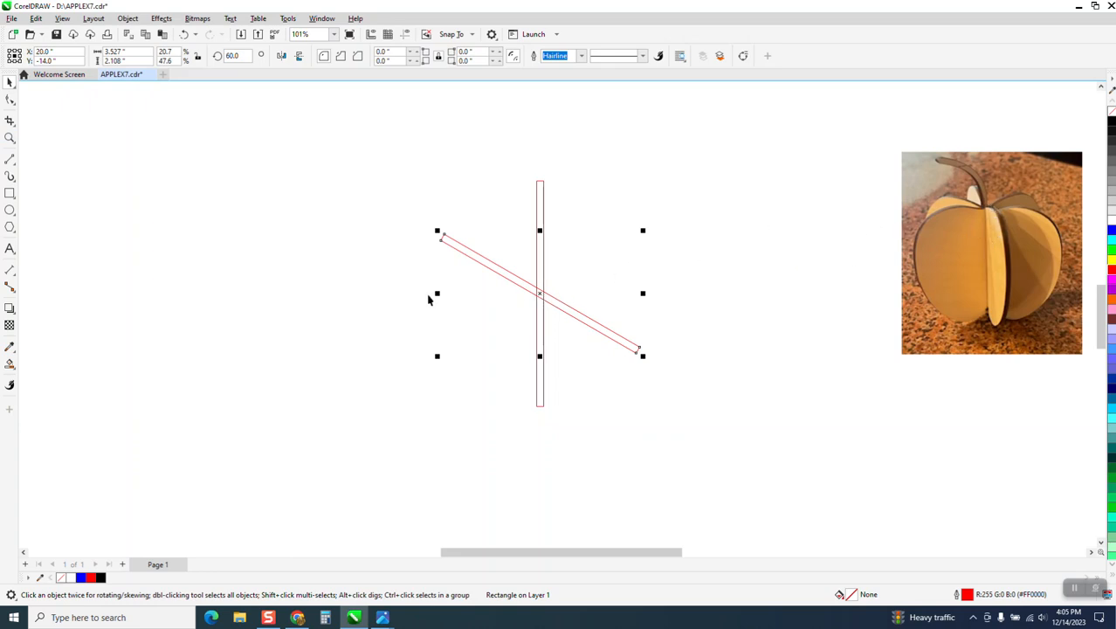
Step: Measure the overlap of the two crossing rectangles between opposite corners of their intersection, and delete the dimension
left_click(10, 137)
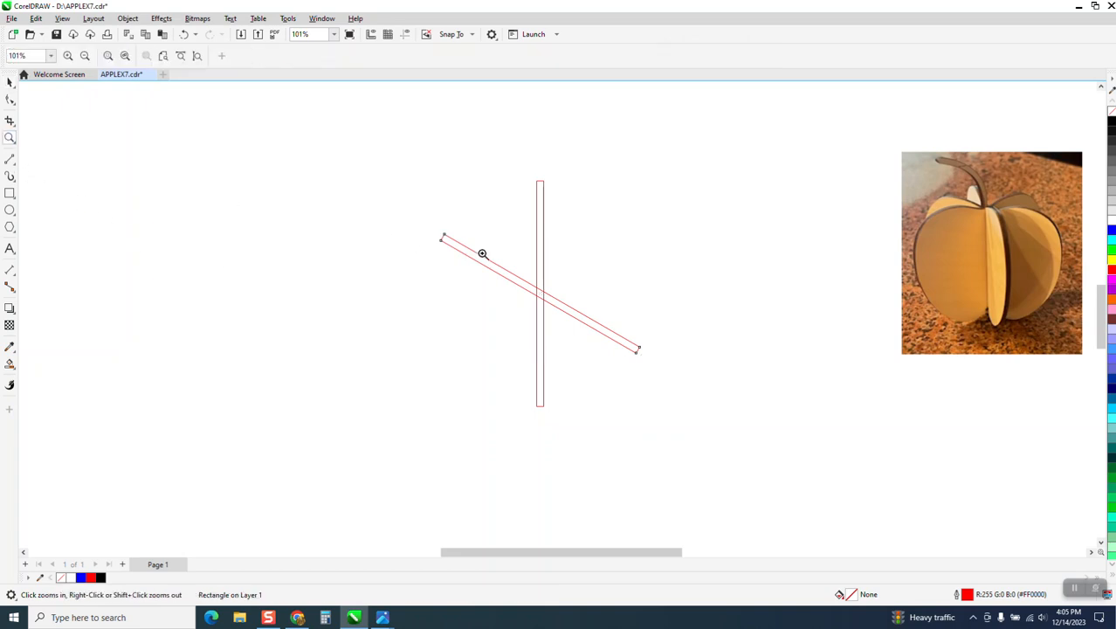
left_click_drag(482, 253, 740, 401)
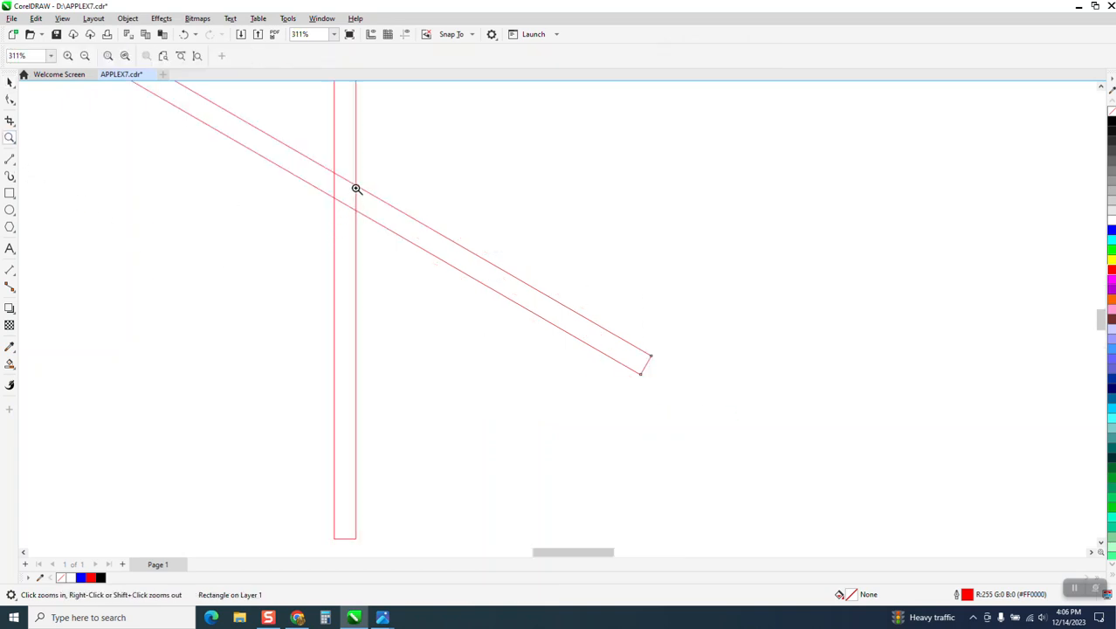
left_click(12, 277)
left_click(37, 270)
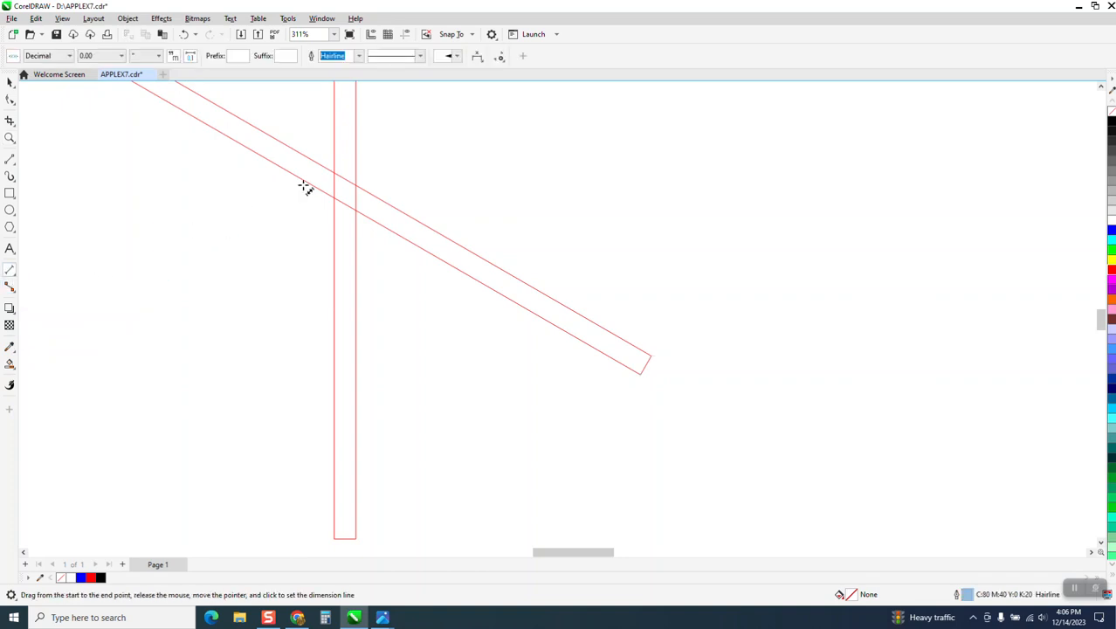
left_click_drag(356, 190, 334, 201)
left_click(321, 208)
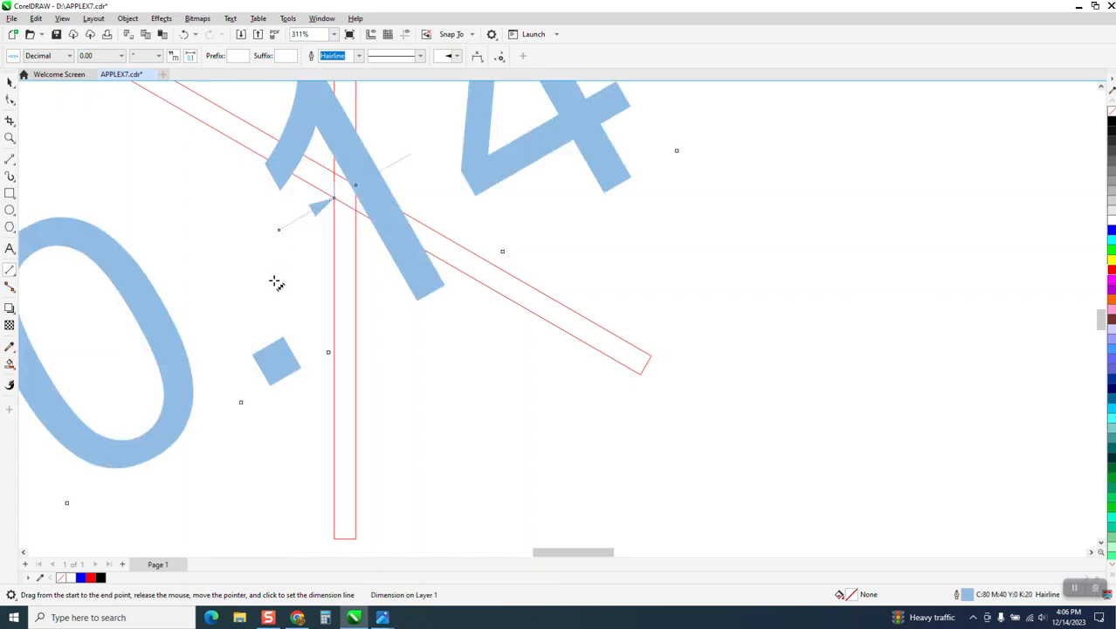
key("space")
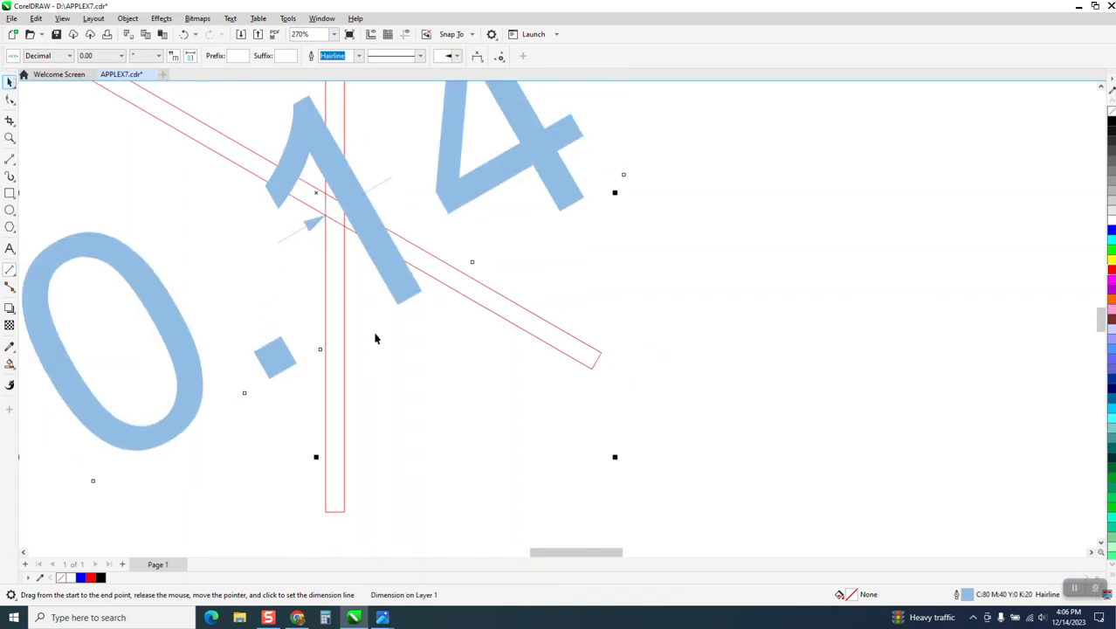
scroll(544, 257, "down", 1)
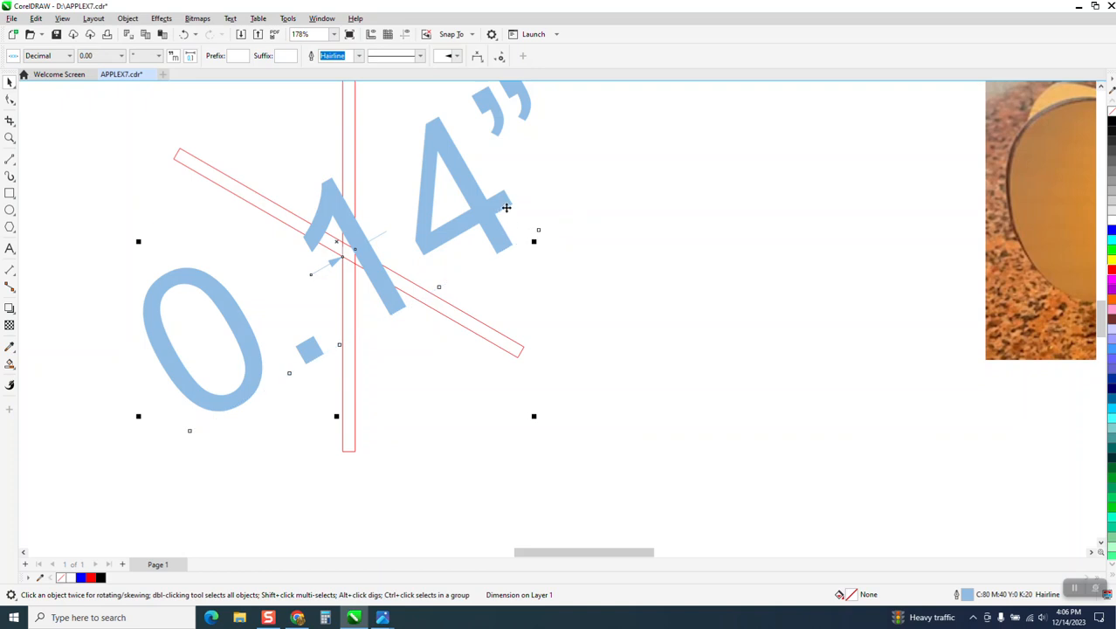
scroll(609, 240, "down", 2)
scroll(609, 241, "down", 1)
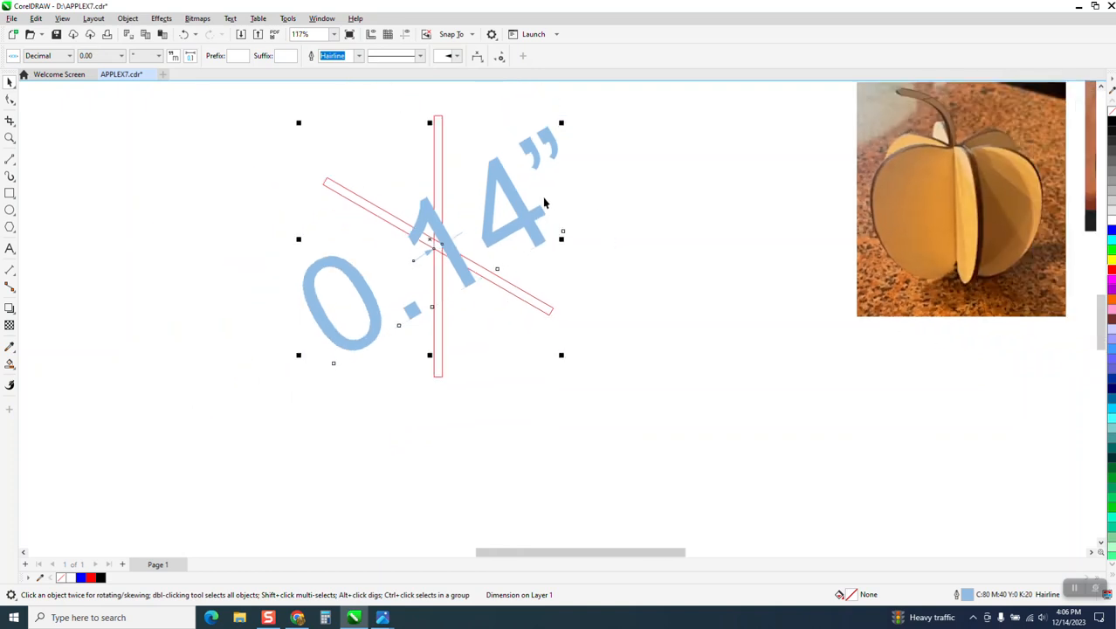
key("Delete")
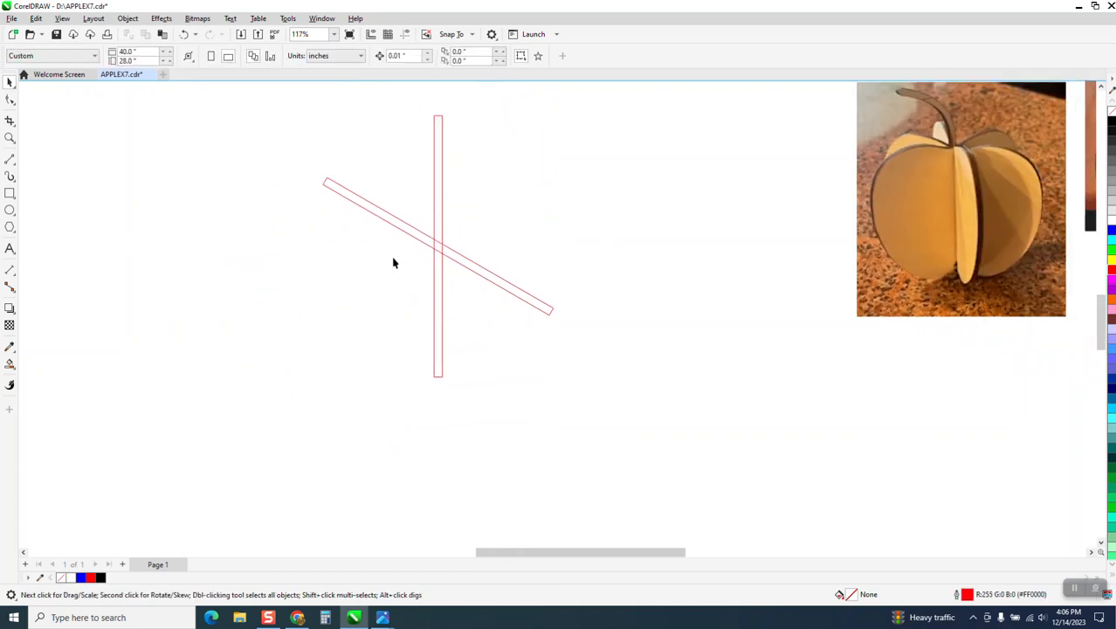
Step: Add a third strip by duplicating the angled rectangle and setting the copy's rotation to 120 degrees
left_click(400, 229)
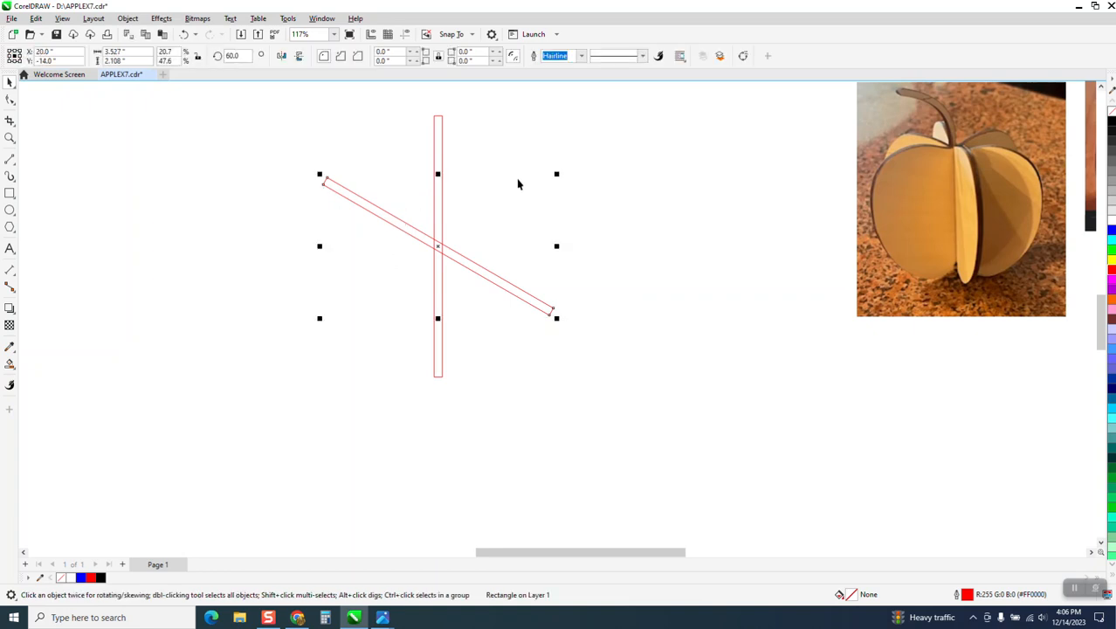
left_click(246, 55)
type("120")
key("Return")
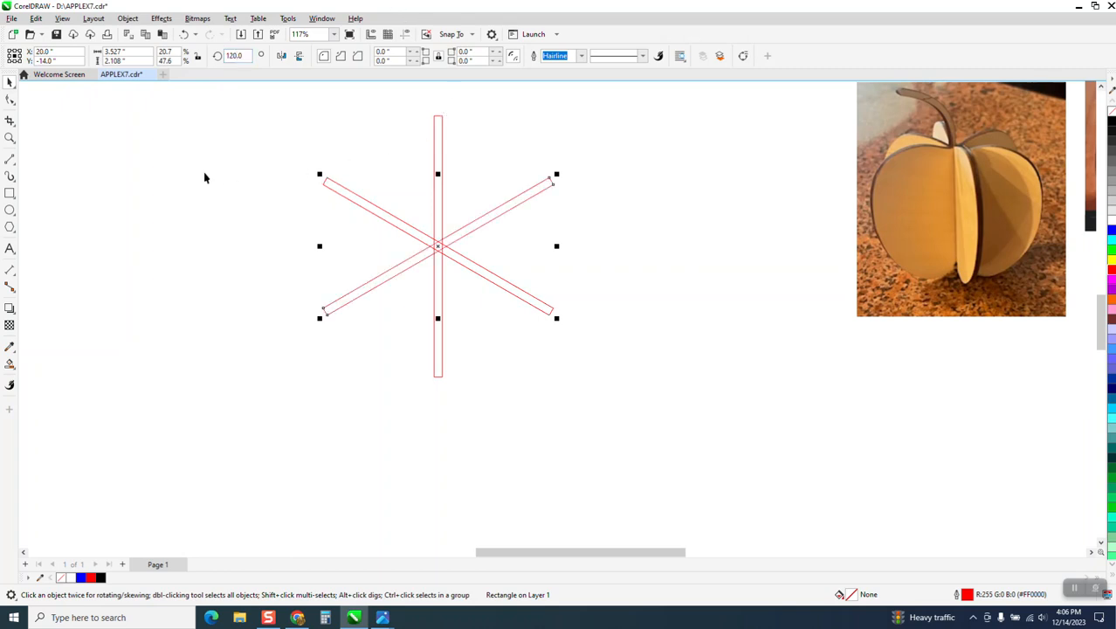
Step: Measure horizontally between the outer crossing points of the two angled strips at the center, inspect the span, and remove the dimension
left_click(10, 138)
left_click_drag(360, 201, 584, 325)
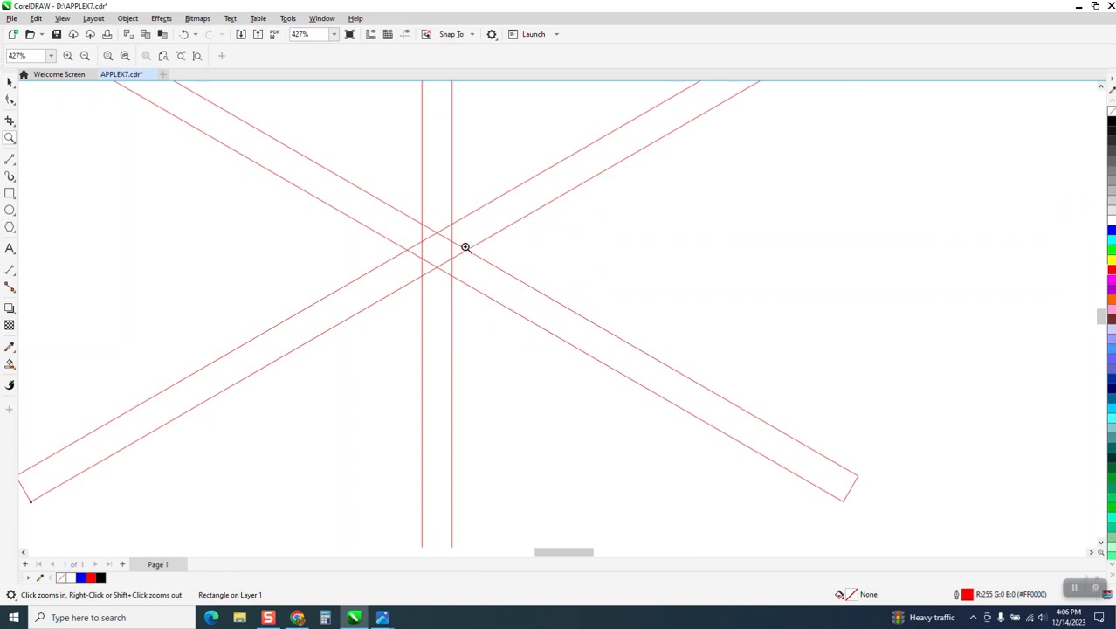
left_click(15, 277)
left_click(109, 272)
left_click_drag(469, 253, 406, 245)
left_click(393, 259)
scroll(378, 312, "down", 1)
left_click(12, 83)
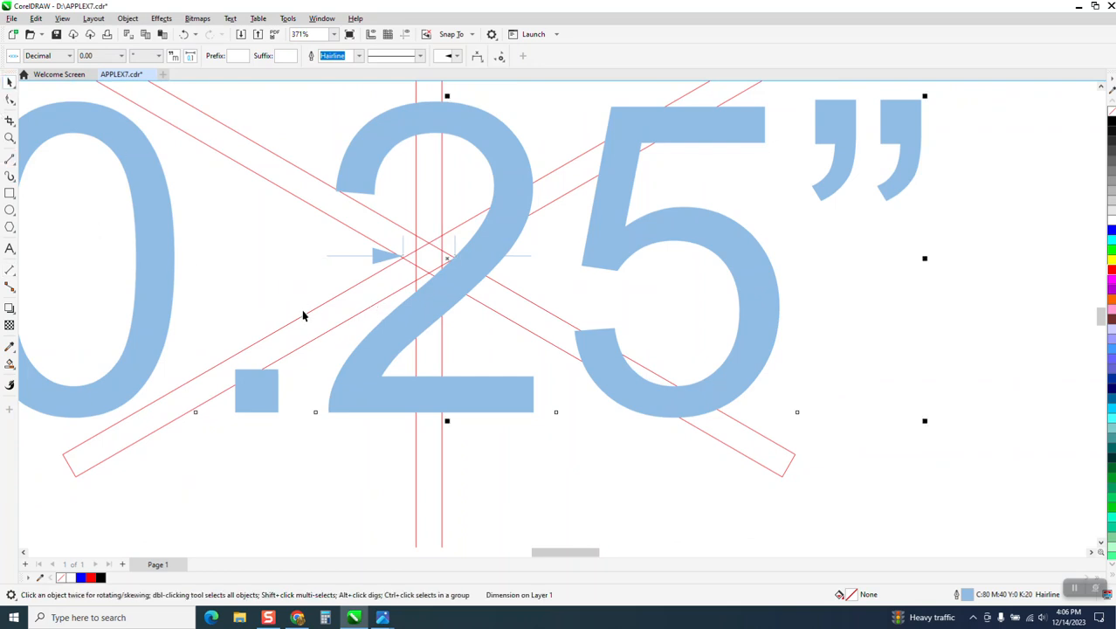
scroll(304, 314, "down", 1)
left_click(10, 138)
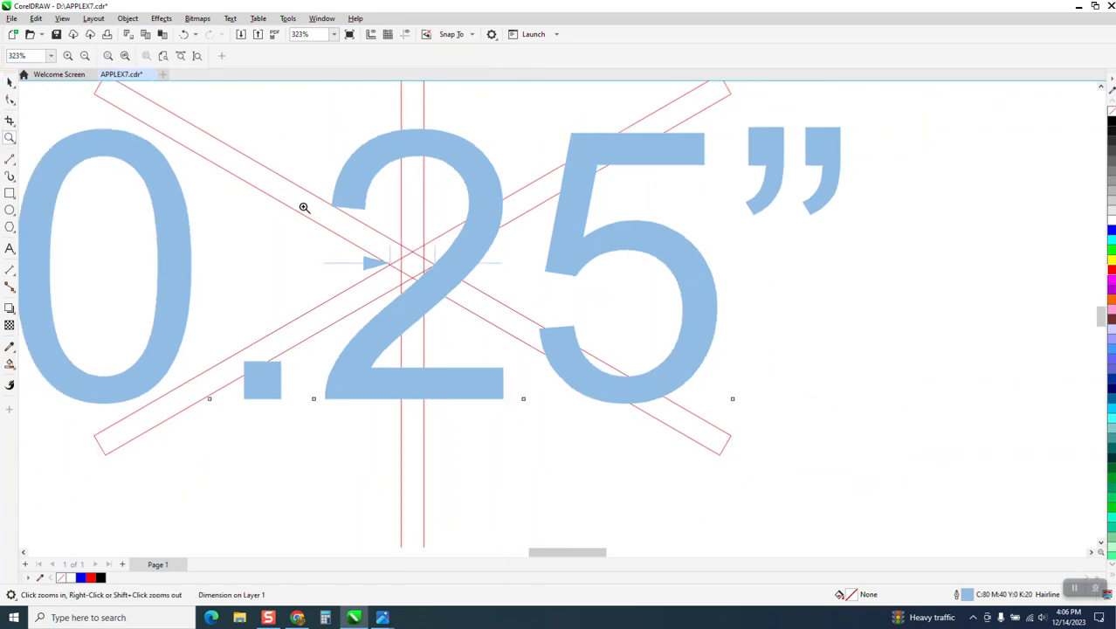
left_click_drag(525, 325, 526, 325)
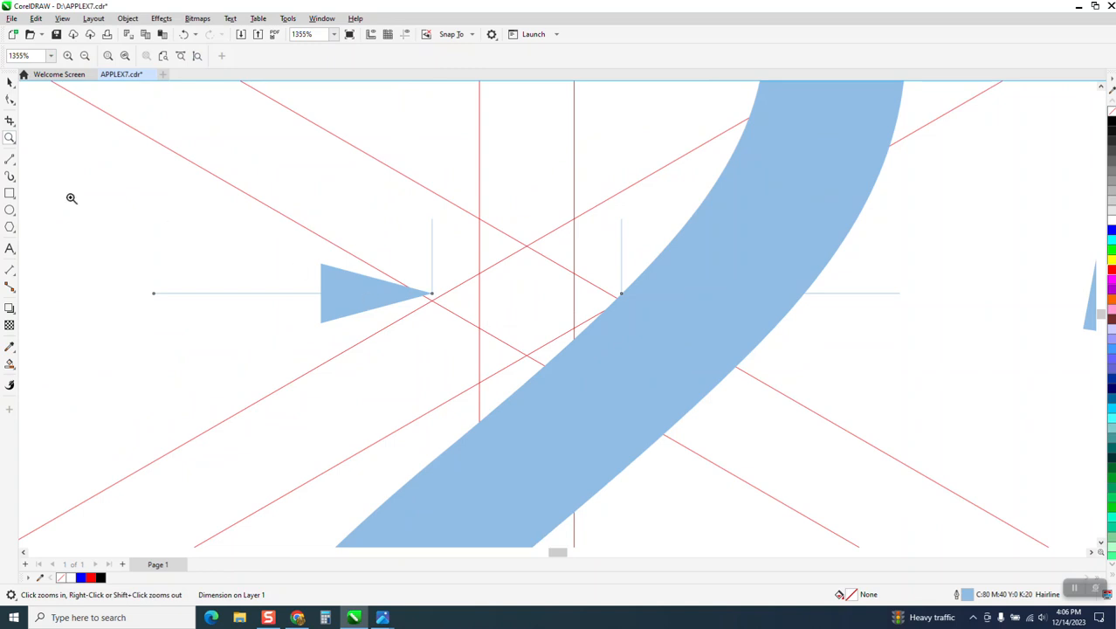
left_click(9, 81)
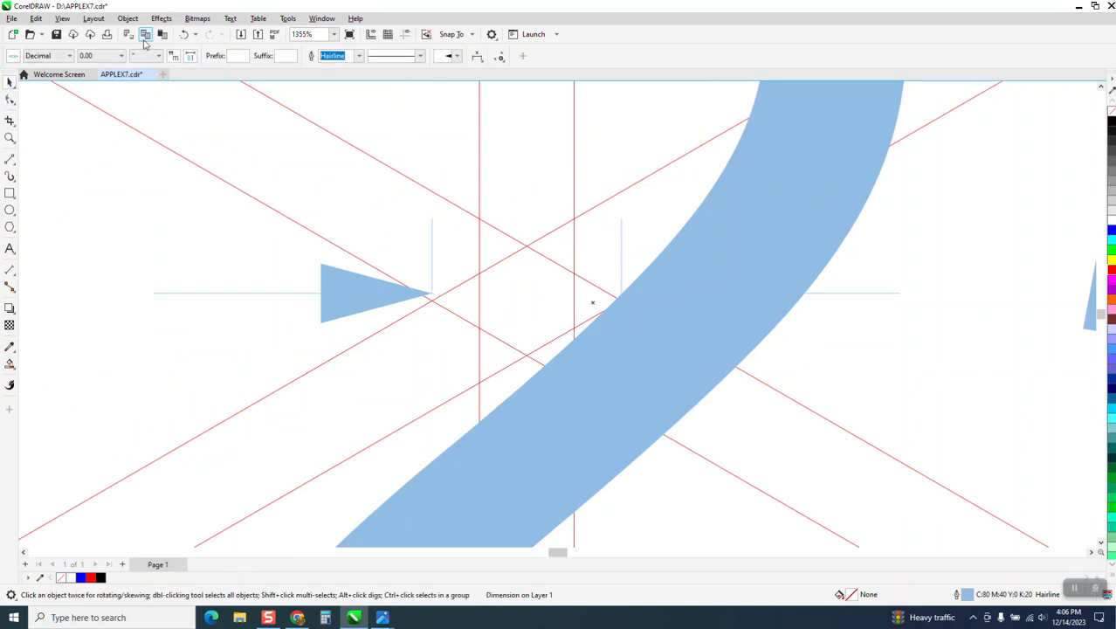
left_click(182, 35)
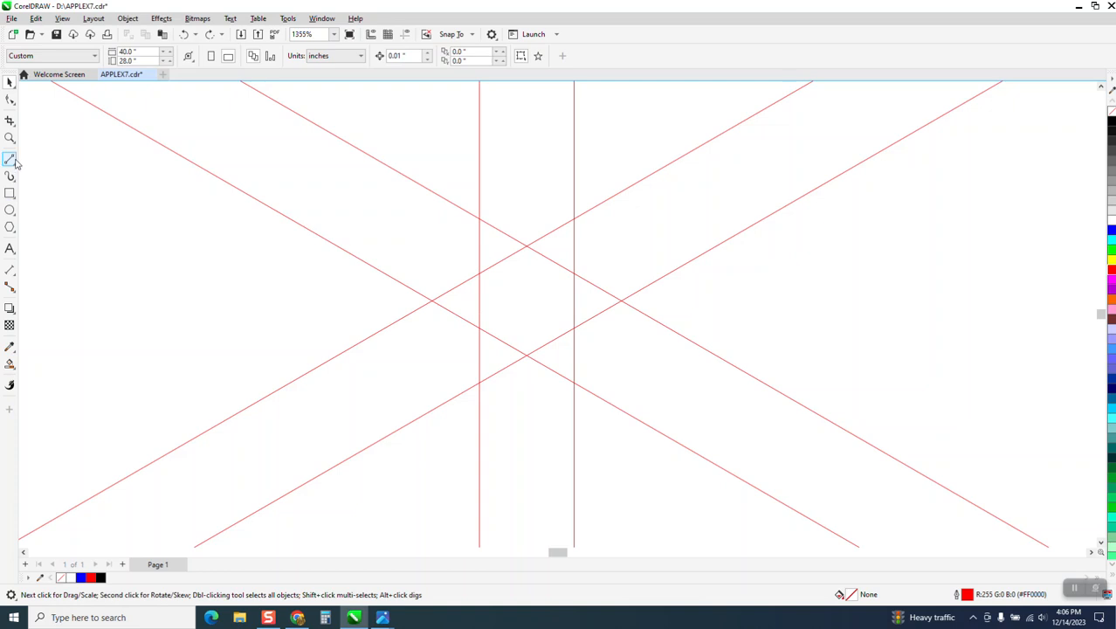
Step: Measure the overlap of the two angled strips once more between its two side corners and discard the dimension
left_click(9, 270)
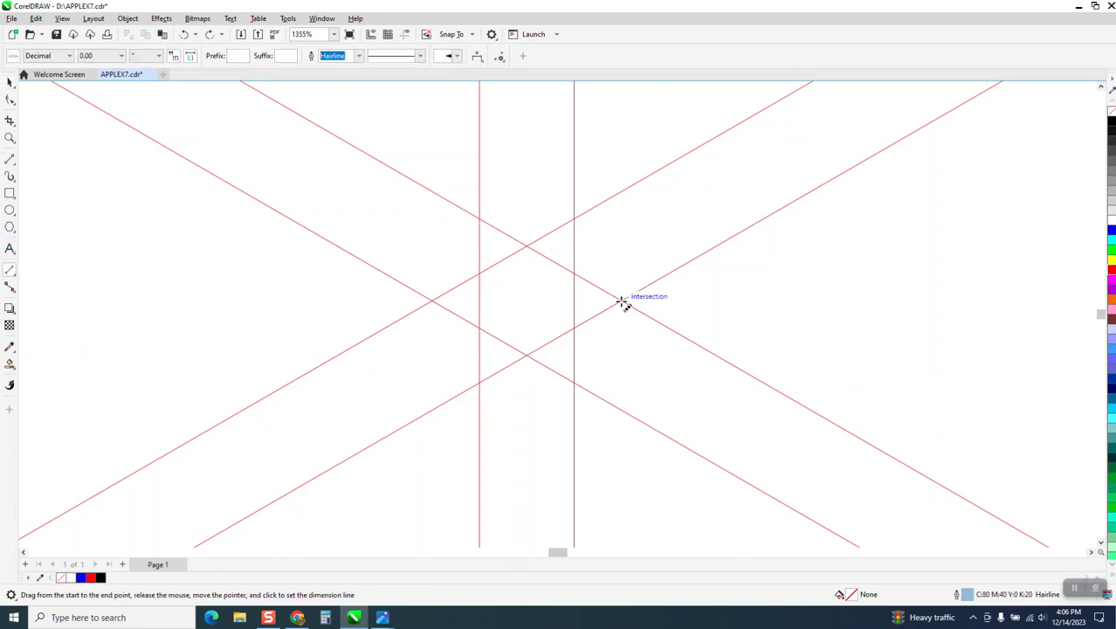
left_click_drag(620, 302, 435, 302)
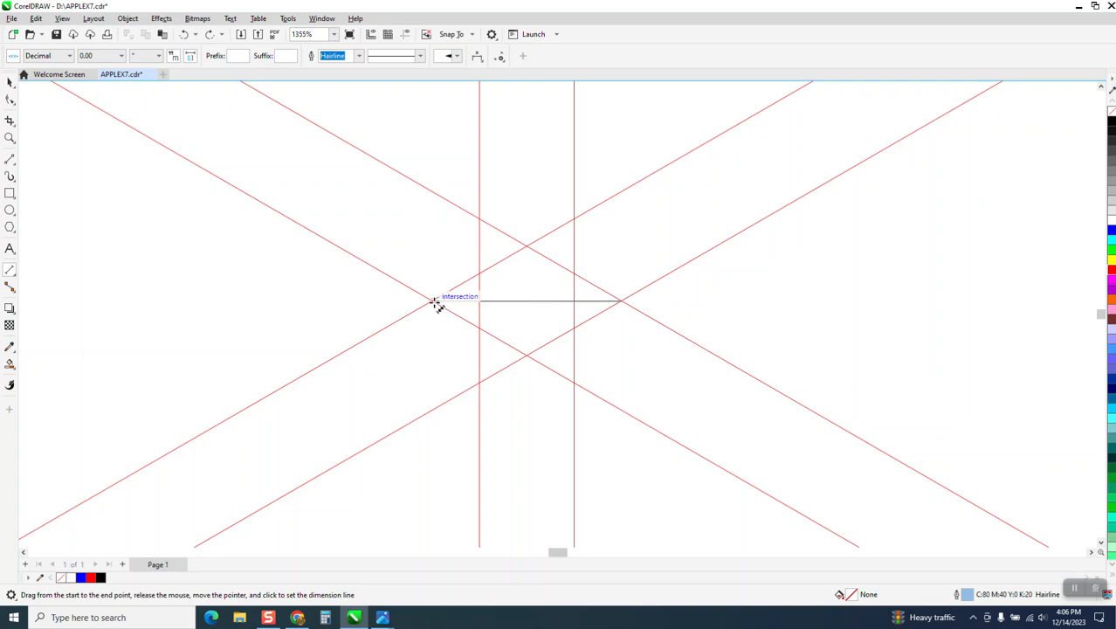
left_click(435, 302)
key("Delete")
scroll(463, 330, "down", 10)
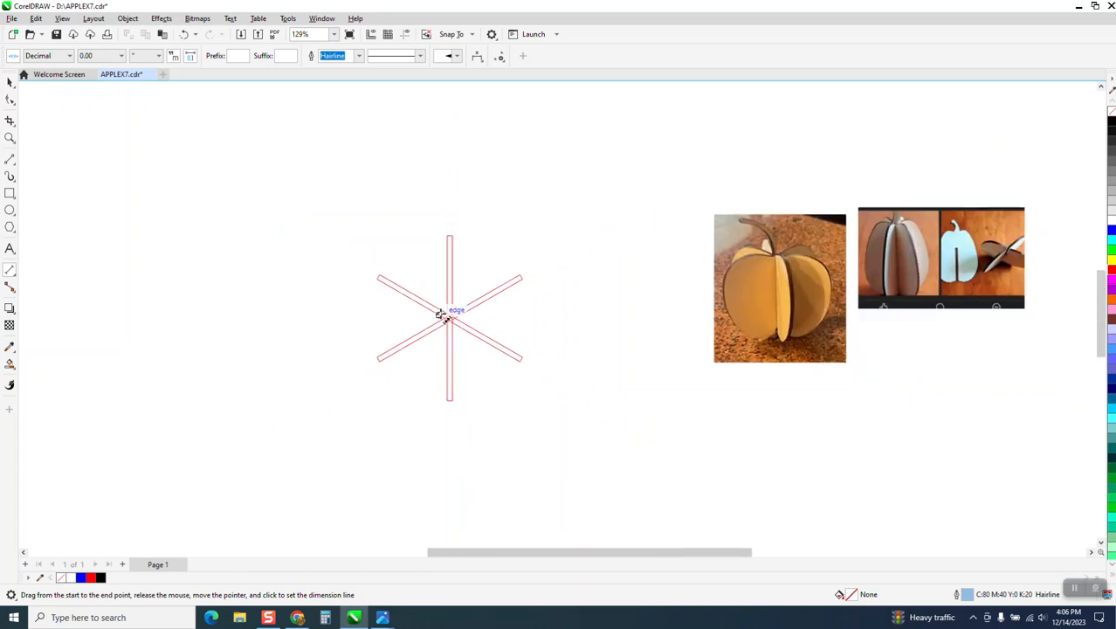
Step: Select the three crossed strips and delete them from the page
left_click(10, 82)
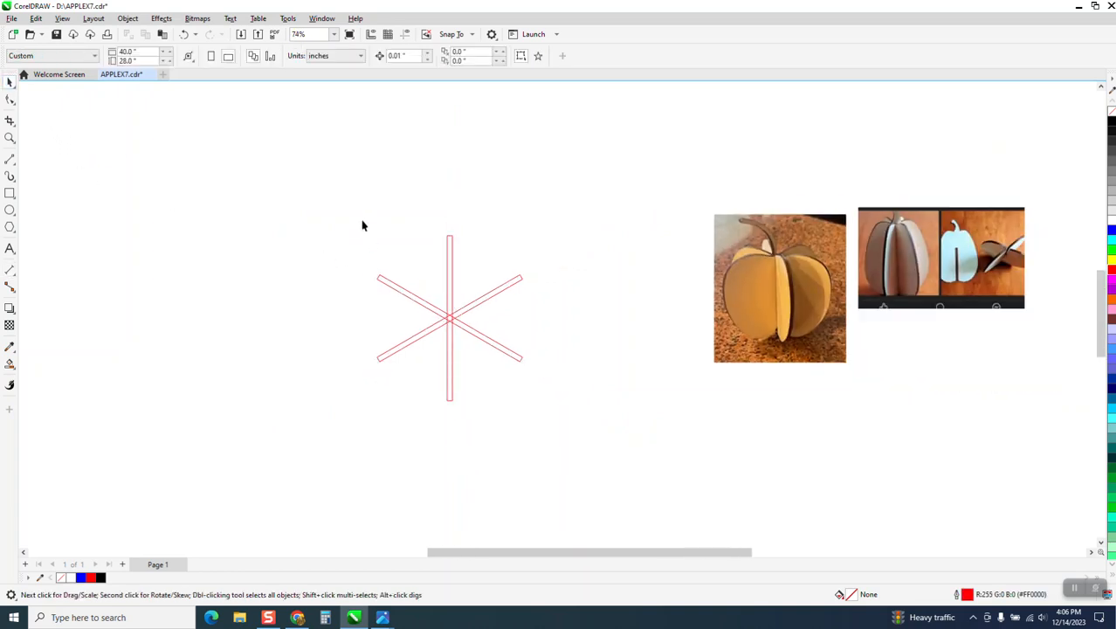
left_click_drag(614, 431, 615, 428)
scroll(603, 371, "down", 5)
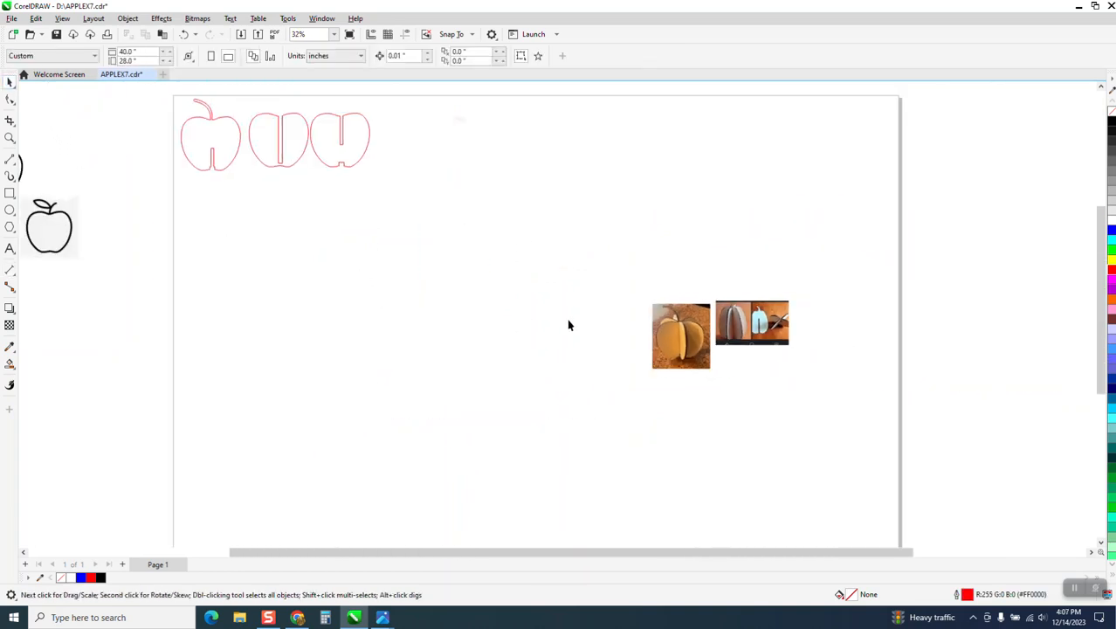
Step: Place the apple bitmap on the page below the slotted apples, outline-trace it as Clipart, and move the tracing off the original
left_click_drag(133, 255, 334, 242)
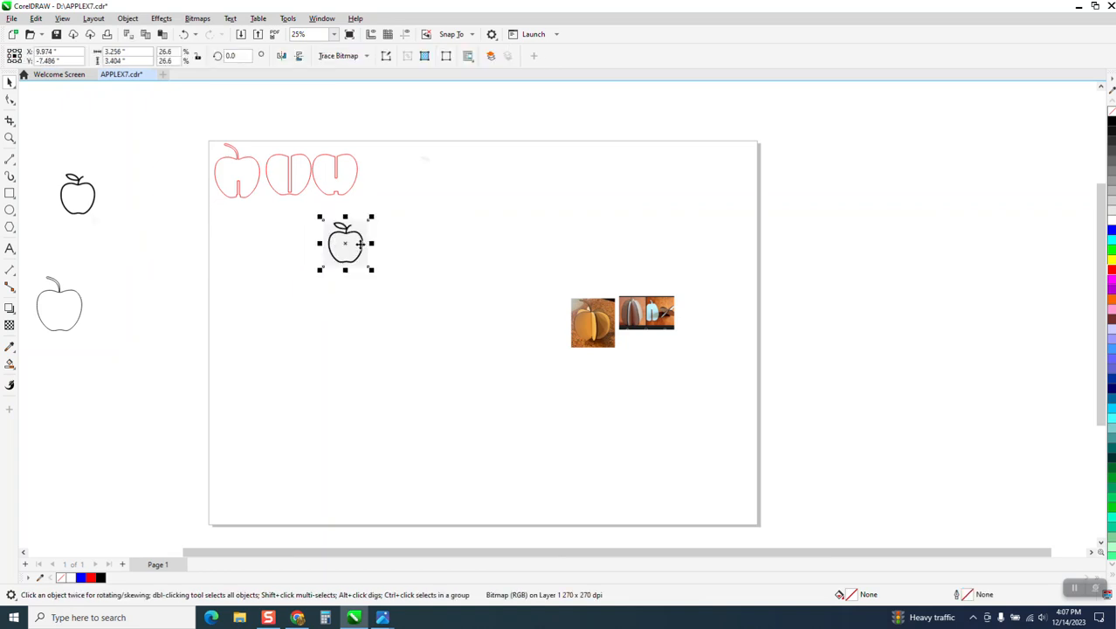
left_click(367, 56)
mouse_move(359, 107)
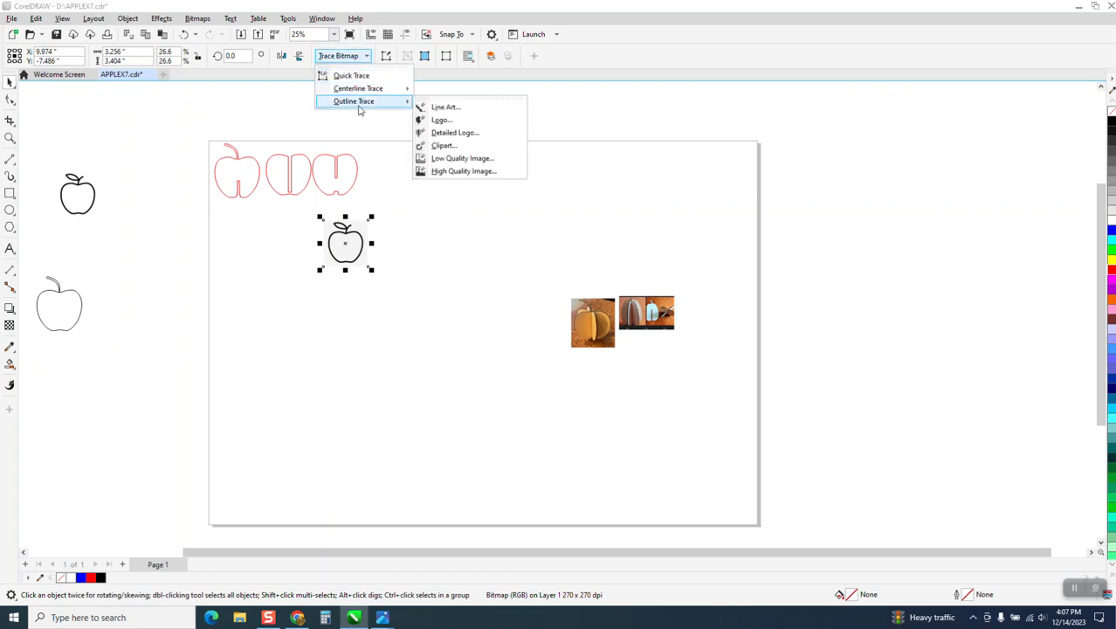
left_click(435, 145)
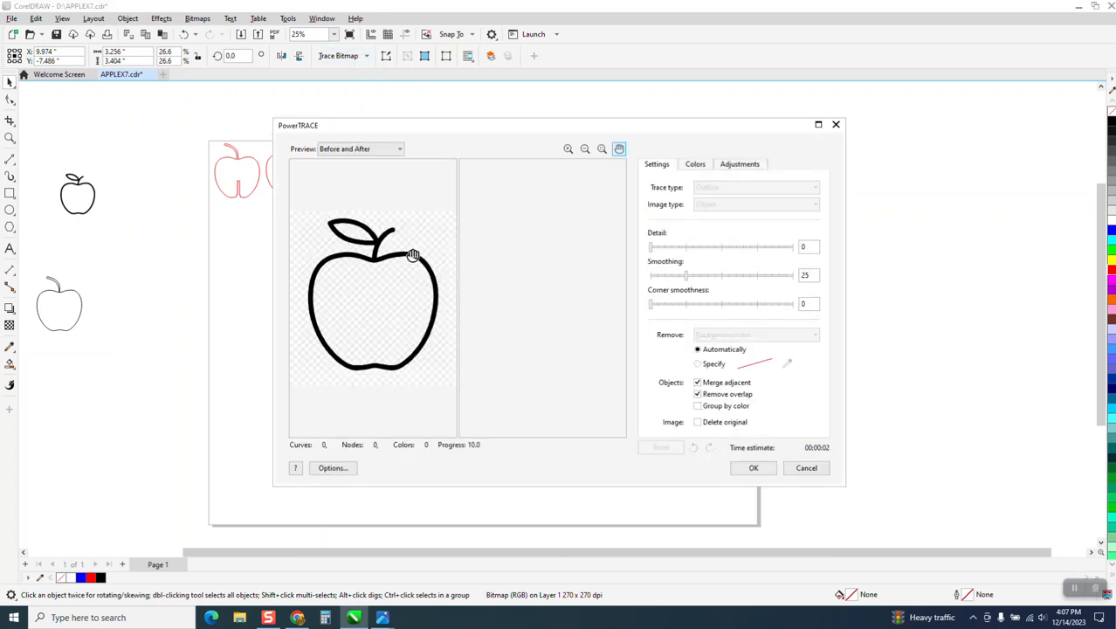
left_click(757, 471)
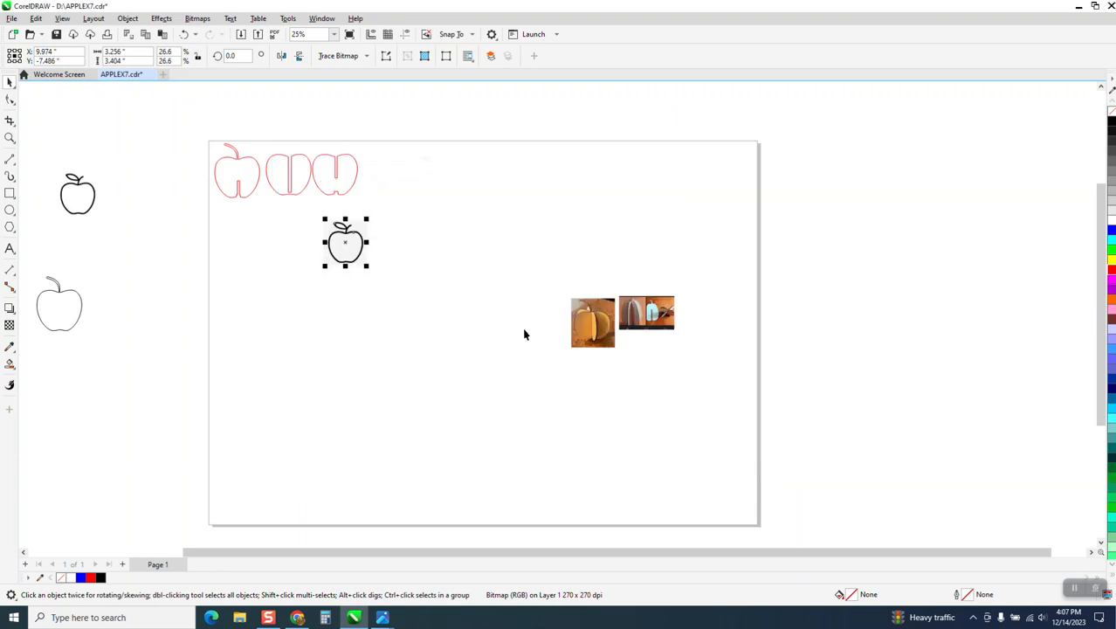
mouse_move(353, 250)
left_mouse_down()
mouse_move(450, 248)
mouse_move(439, 247)
left_mouse_up()
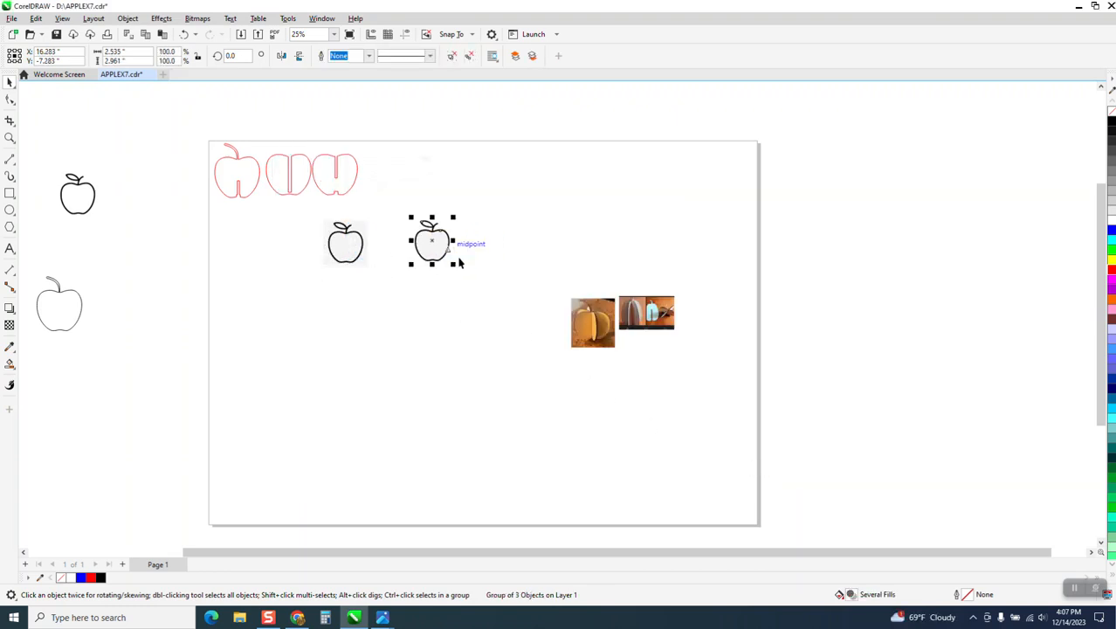
Step: Ungroup the traced apple and delete the grey shape filling its body
left_click(9, 138)
left_click_drag(398, 204, 542, 305)
left_click(10, 81)
left_click(127, 18)
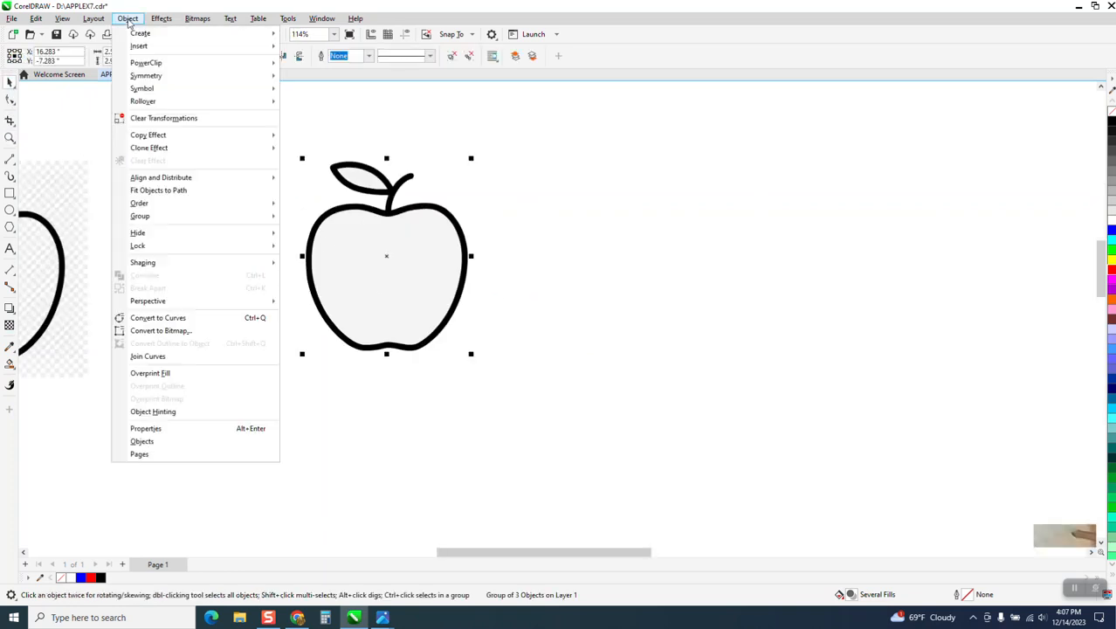
mouse_move(169, 216)
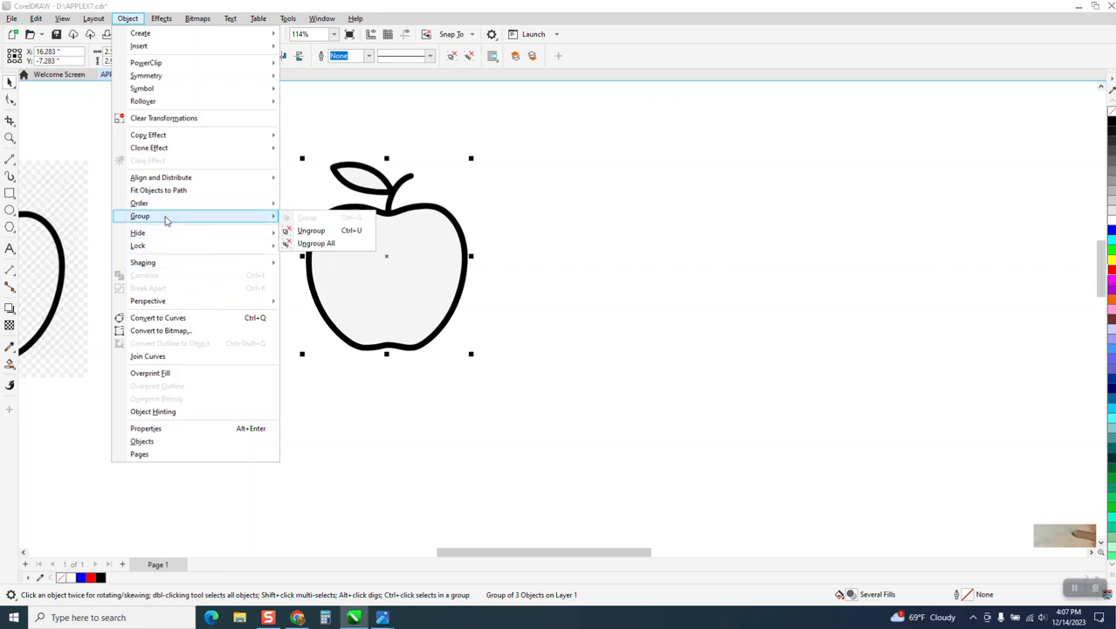
left_click(311, 231)
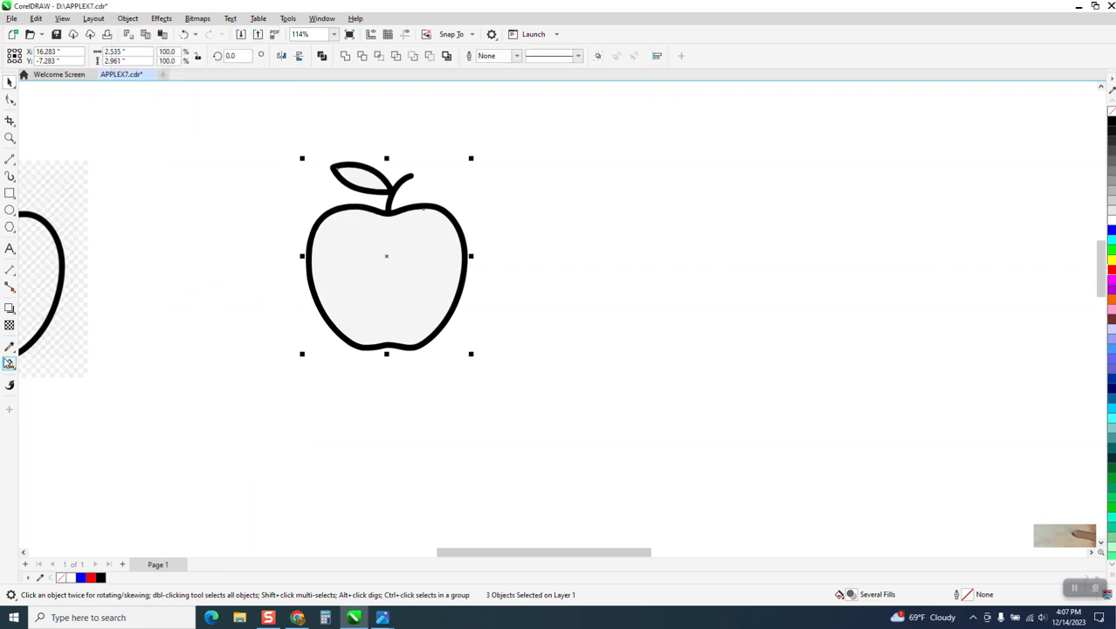
left_click(167, 187)
left_click(393, 265)
key("Delete")
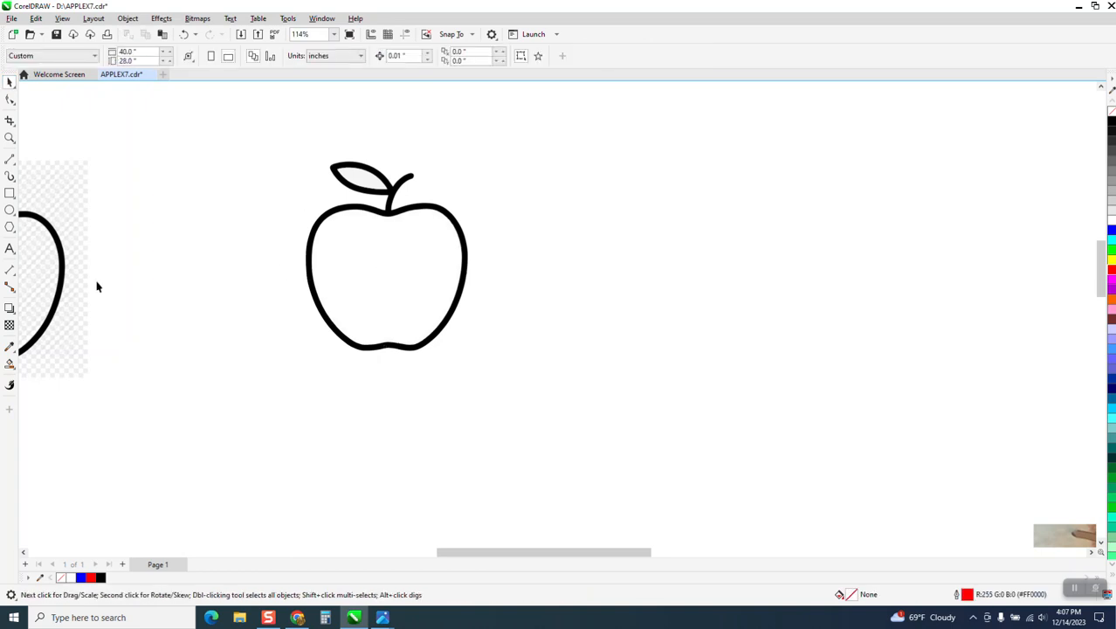
Step: Create an apple body shape from the interior of the traced outline with Smart Fill and move it beside the tracing
left_click(10, 363)
left_click(349, 290)
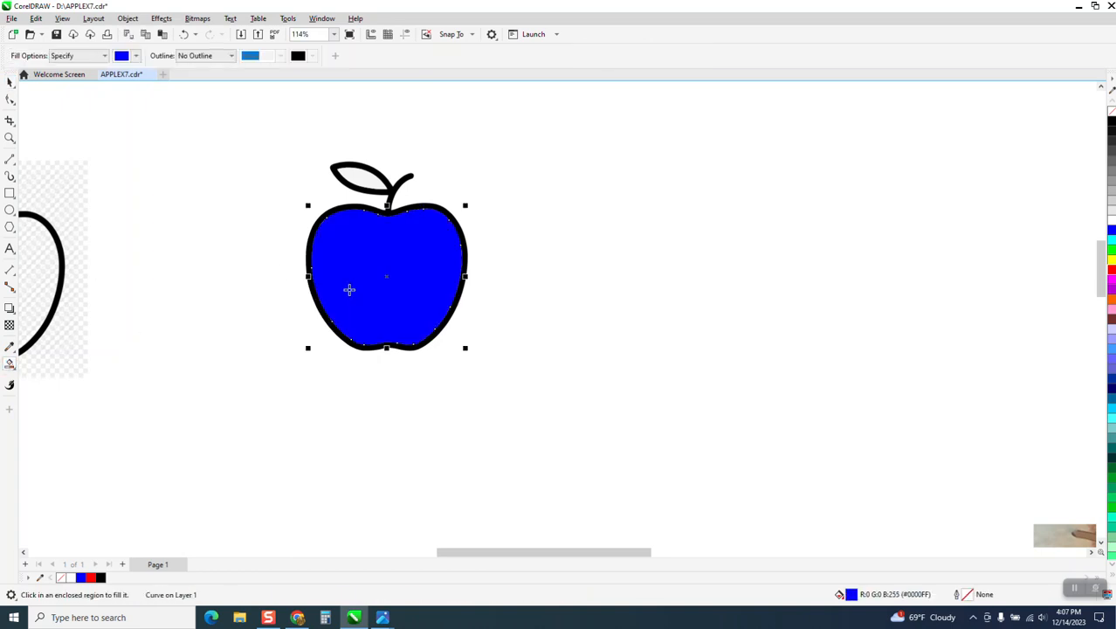
left_click(9, 80)
left_click_drag(421, 240, 615, 226)
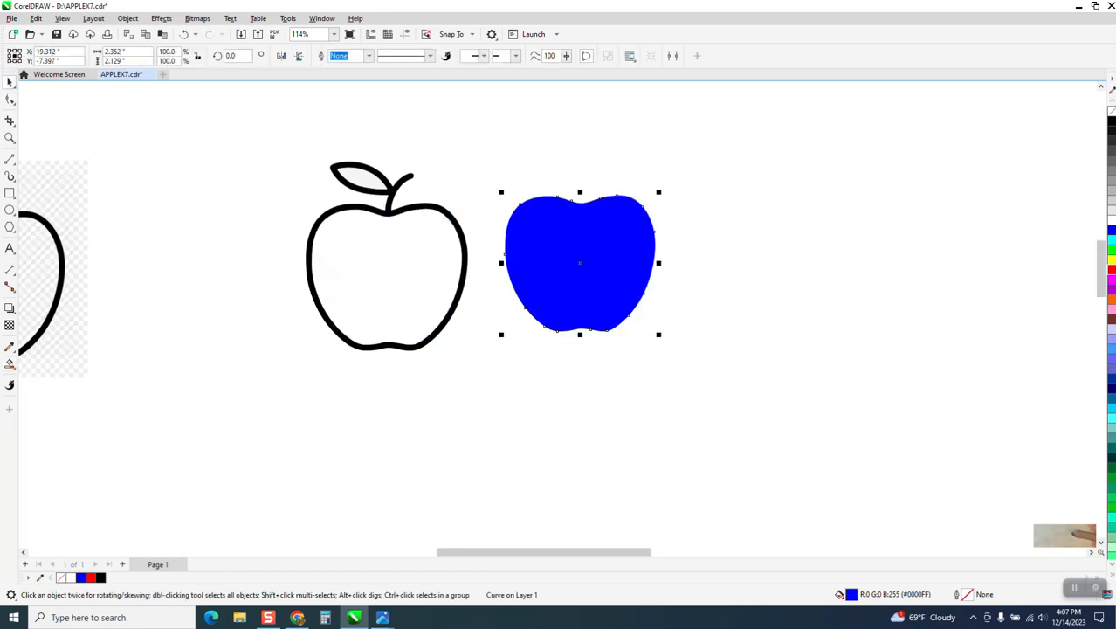
Step: Turn the apple body shape into an unfilled red outline and scale it proportionally to 3.5 inches wide
left_click(1111, 112)
right_click(1111, 272)
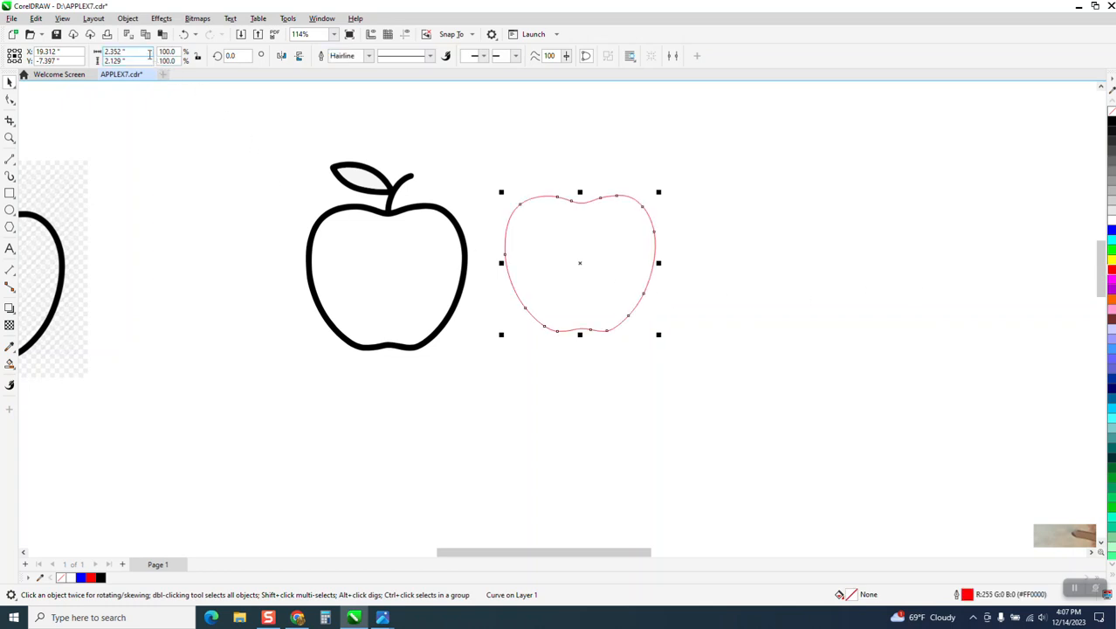
left_click(149, 54)
left_click(195, 58)
double_click(125, 53)
type("3.5")
key("Return")
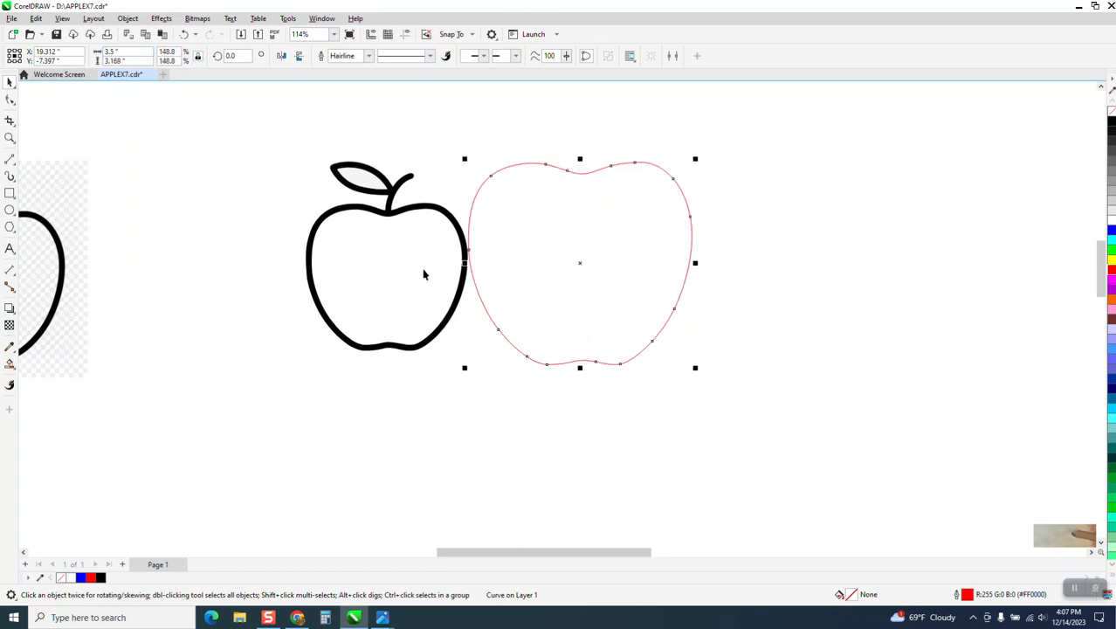
Step: Delete the black traced apple and move the red apple outline to the center of the page
left_click(422, 210)
scroll(383, 215, "down", 4)
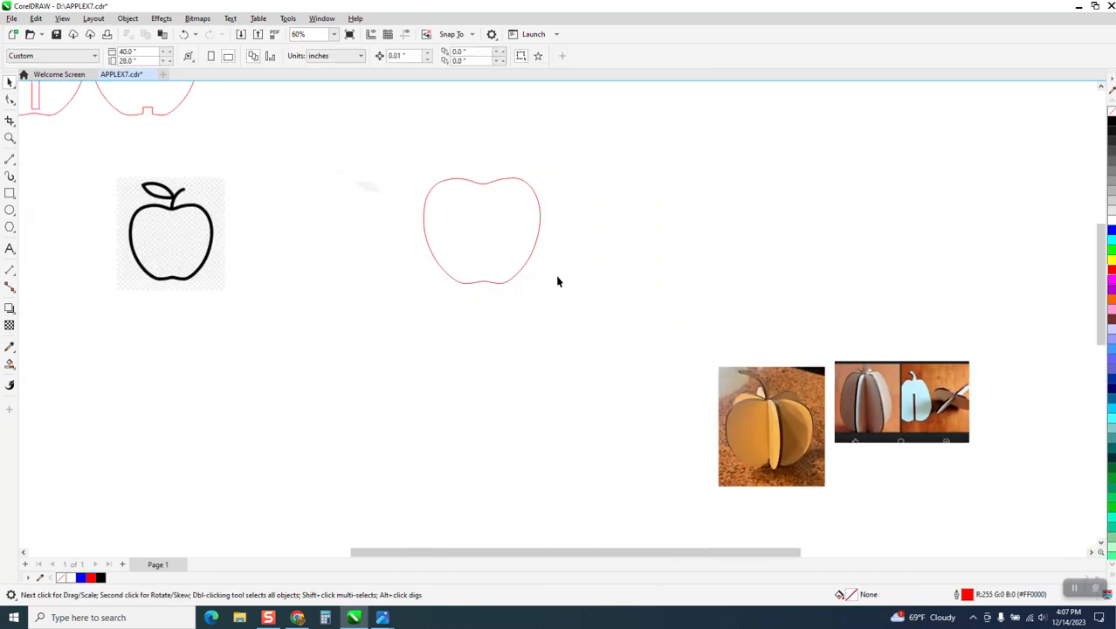
left_click(515, 256)
left_click_drag(515, 249, 533, 416)
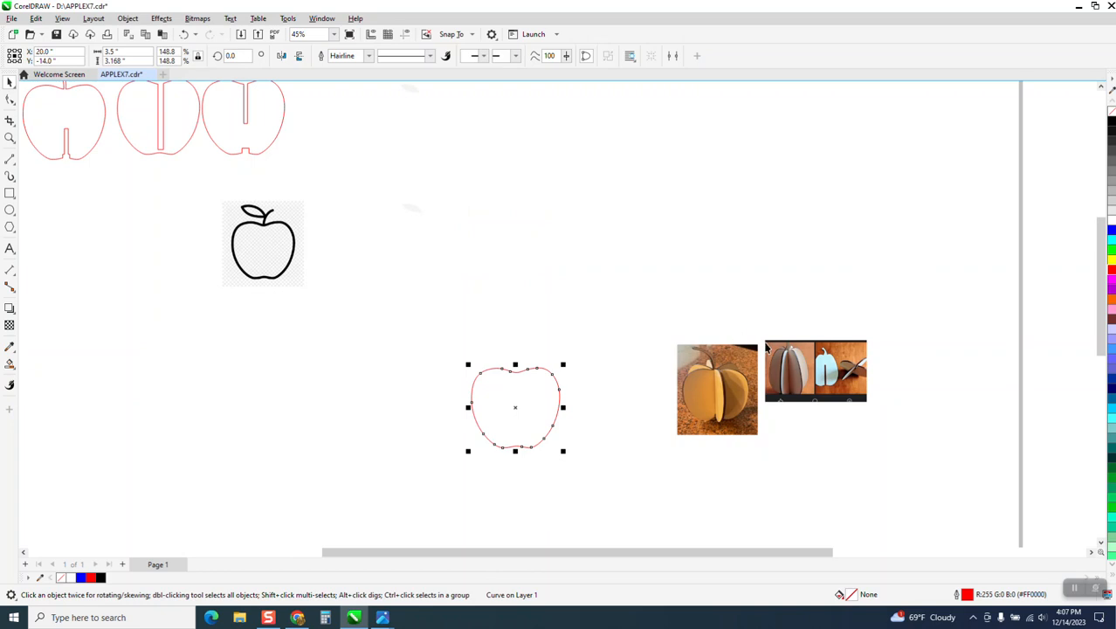
Step: Move the two reference photos together upward, clear of the space beside the red apple outline
left_click_drag(627, 310, 939, 473)
left_click_drag(767, 380, 758, 218)
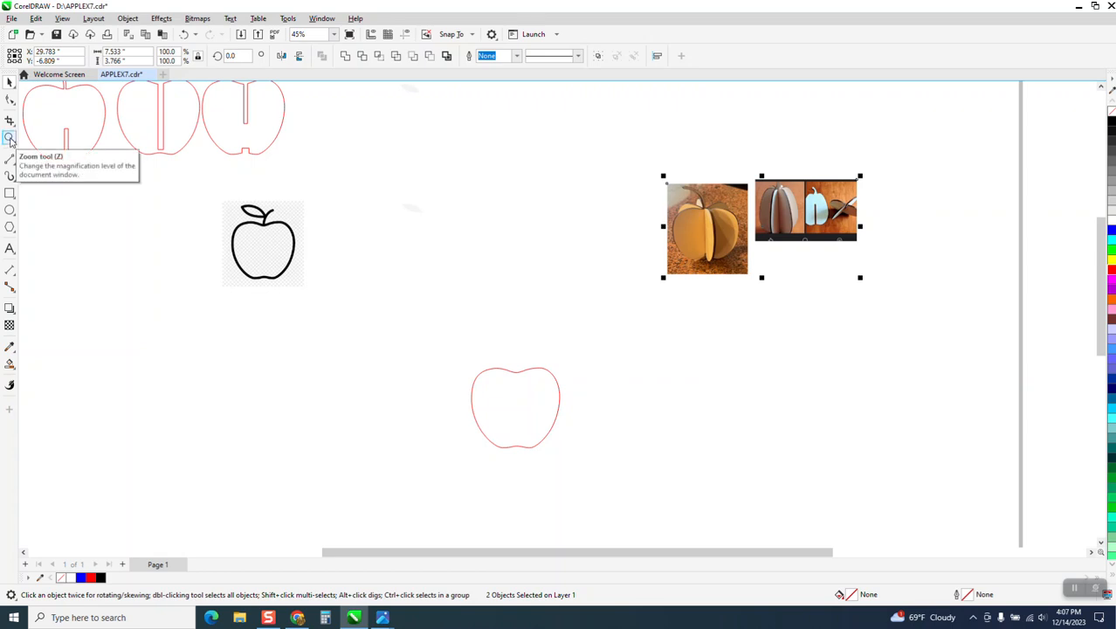
left_click(386, 118)
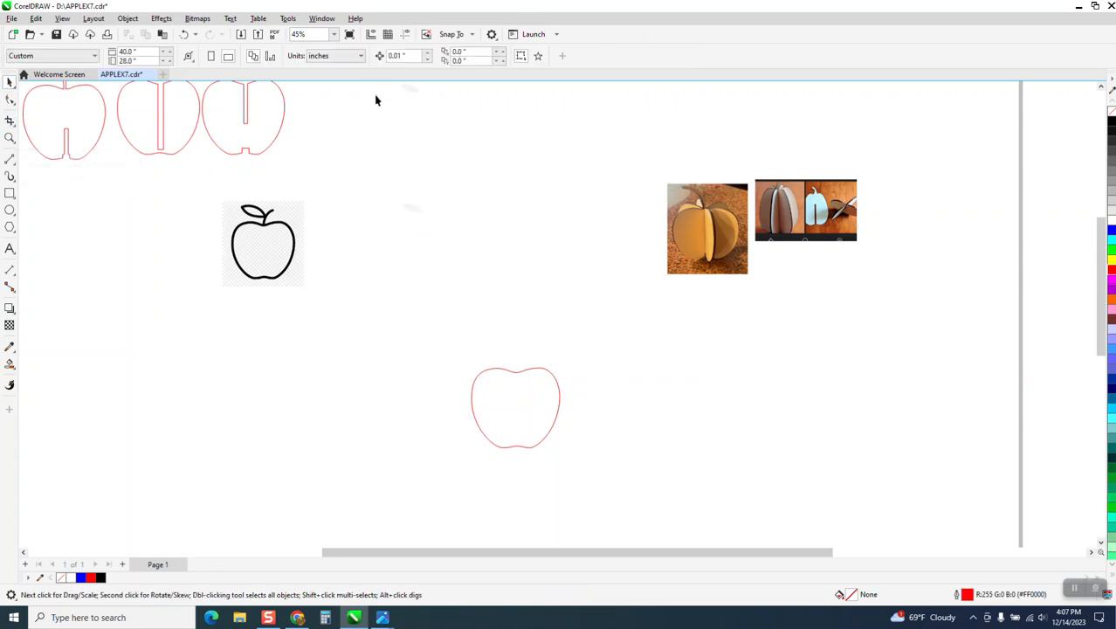
Step: Set the nudge distance to 4 inches and make two copies of the red apple in a row to its right, 4 inches apart
left_click(530, 379)
left_click(394, 218)
left_click(397, 56)
type("4")
left_click(558, 390)
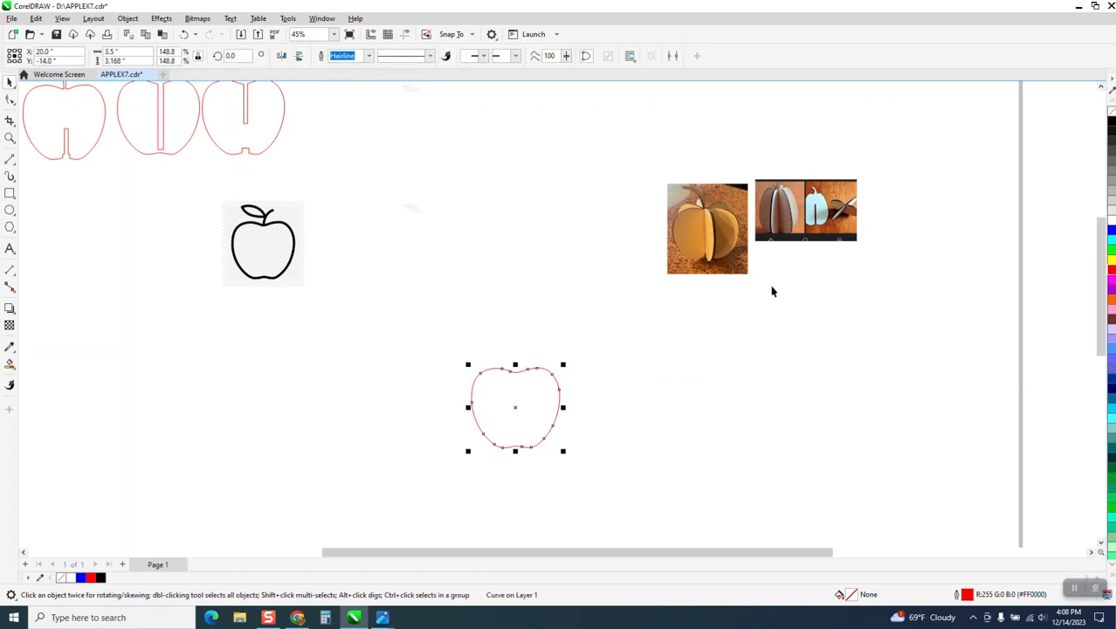
key("plus")
key("Right")
key("plus")
key("Right")
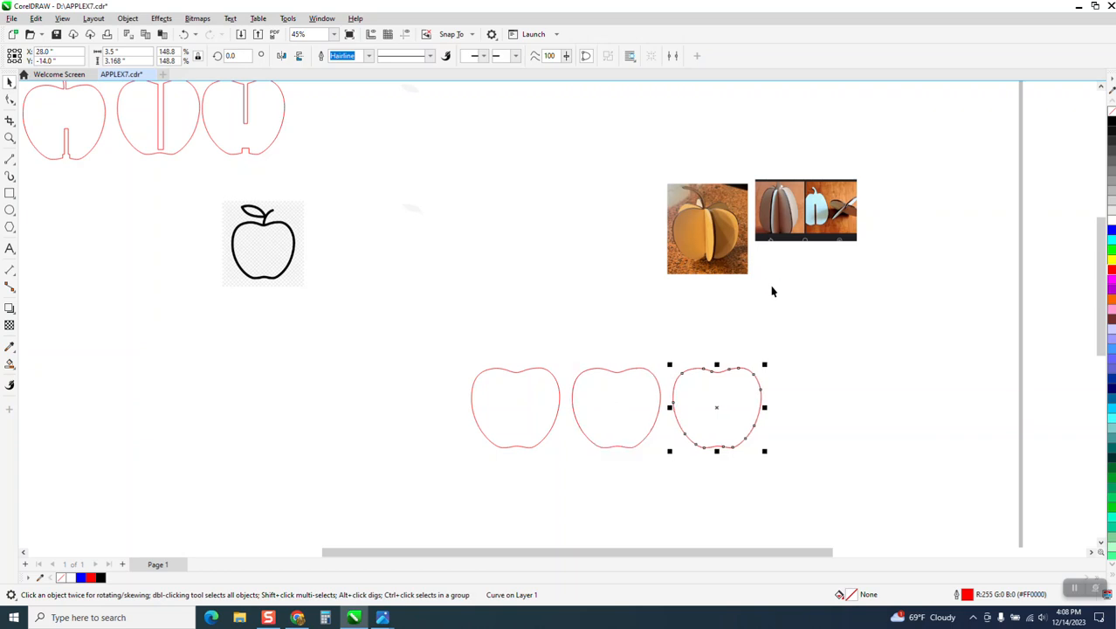
Step: Draw a 3-Point Curve as the first apple's stem, about 1.25 by 1.83 inches, rising from the top dip and bending left
left_click(9, 138)
left_click_drag(418, 323, 584, 498)
scroll(443, 398, "down", 1)
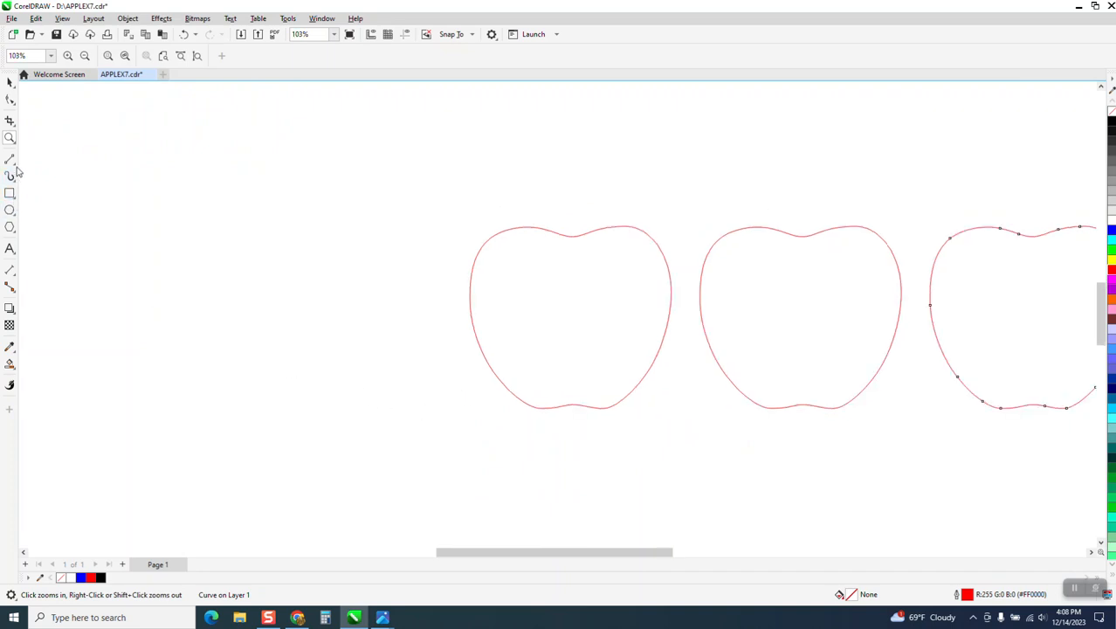
left_click(10, 160)
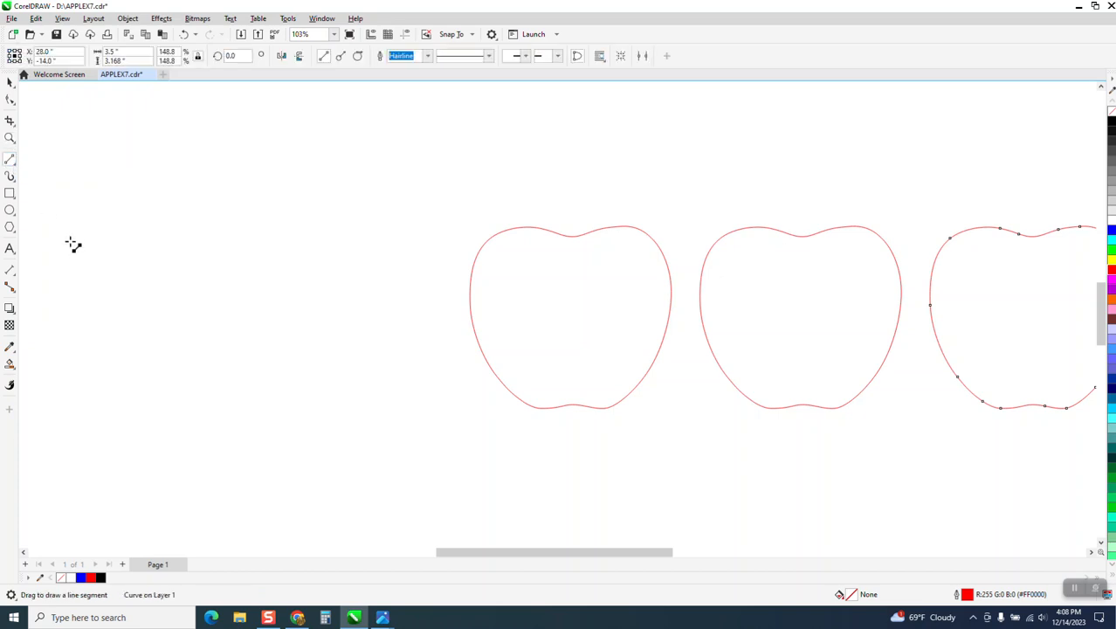
left_click(14, 166)
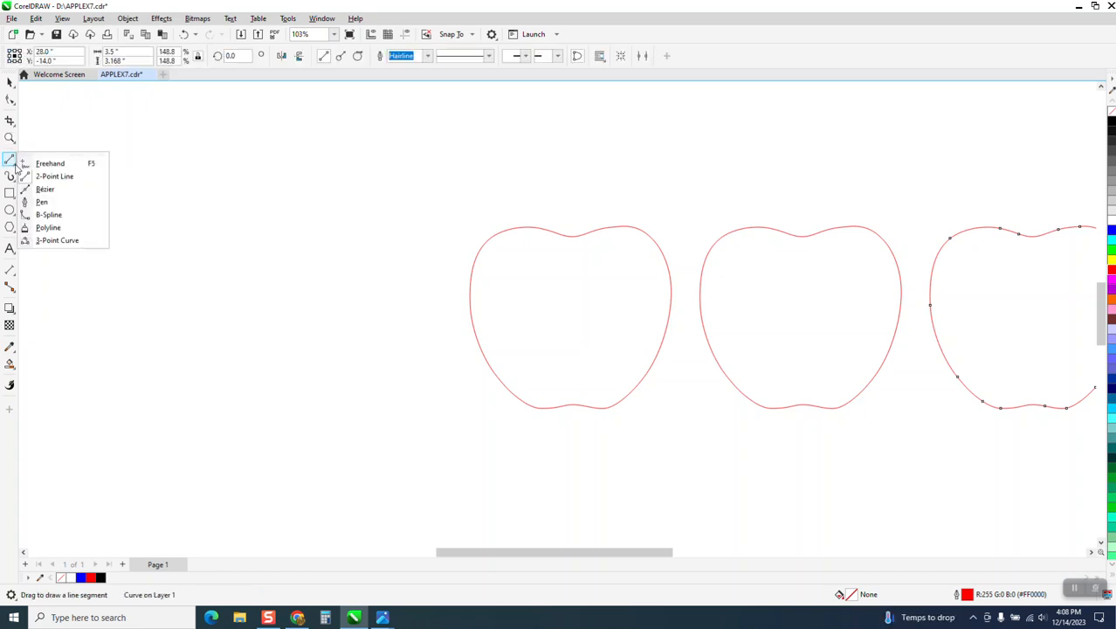
left_click(67, 243)
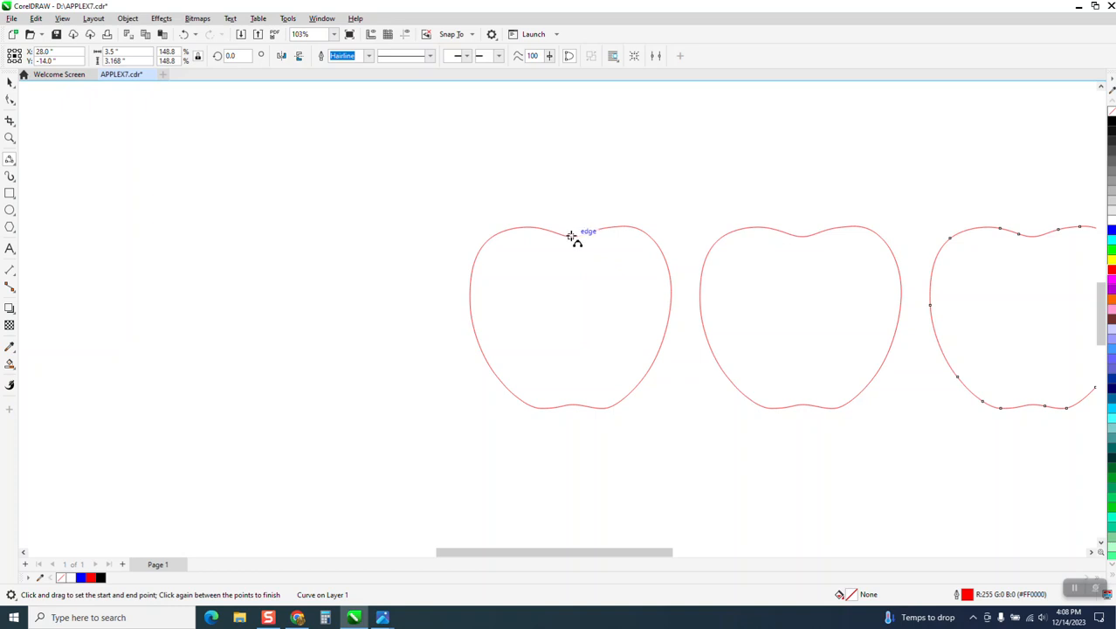
left_click_drag(571, 235, 504, 133)
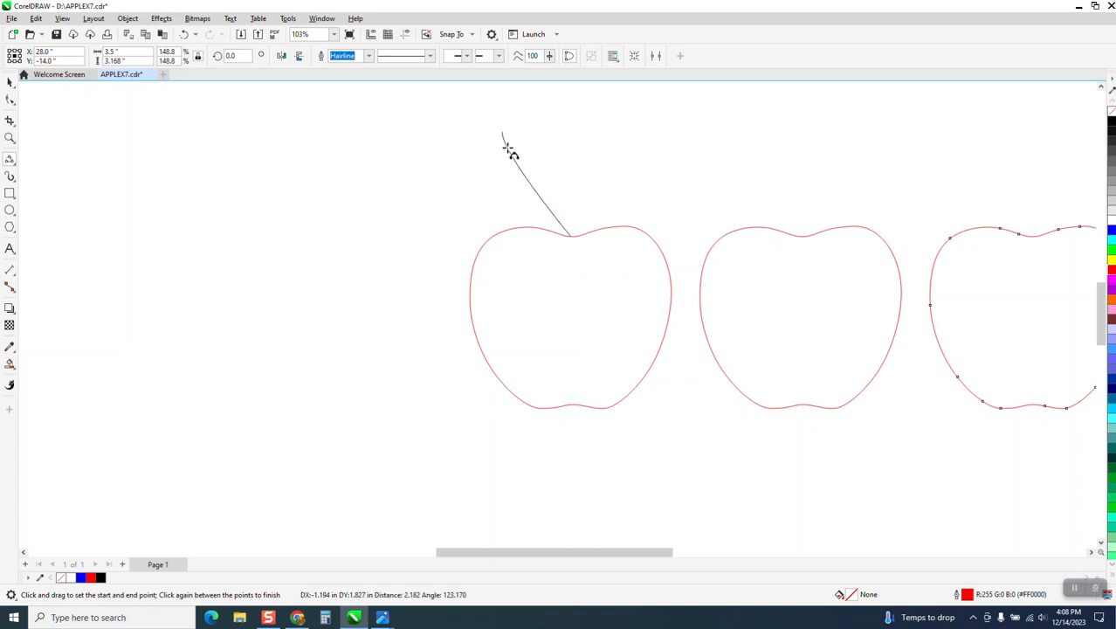
left_click(569, 191)
Step: Shorten the stem curve by moving its upper end node inward, to about 1.05 by 1.55 inches overall
left_click(10, 100)
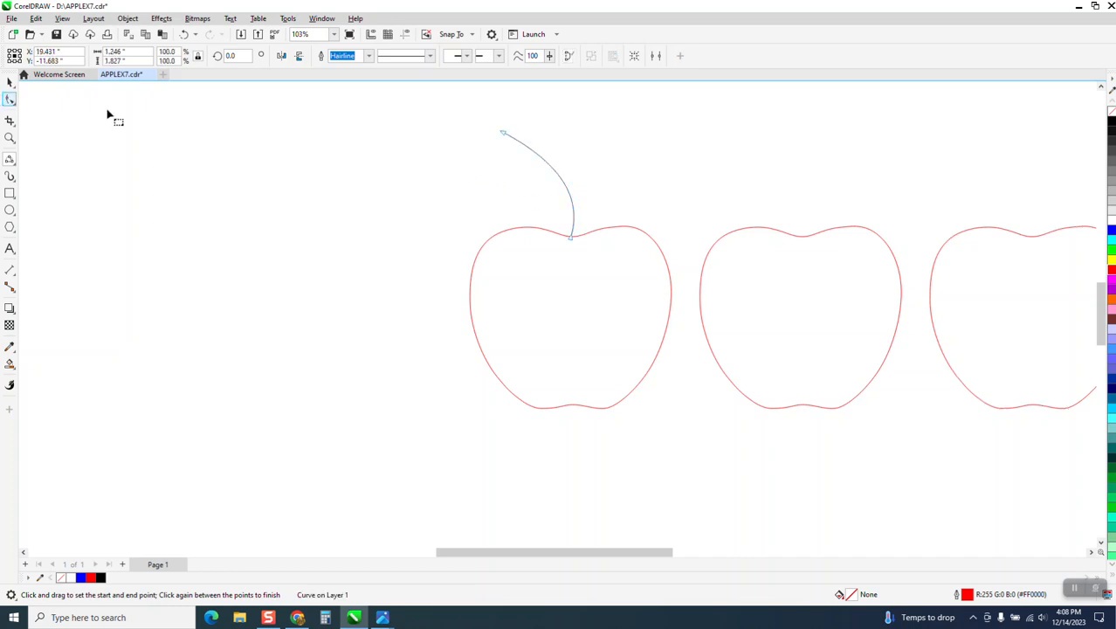
left_click_drag(504, 133, 516, 149)
left_click_drag(570, 188, 571, 189)
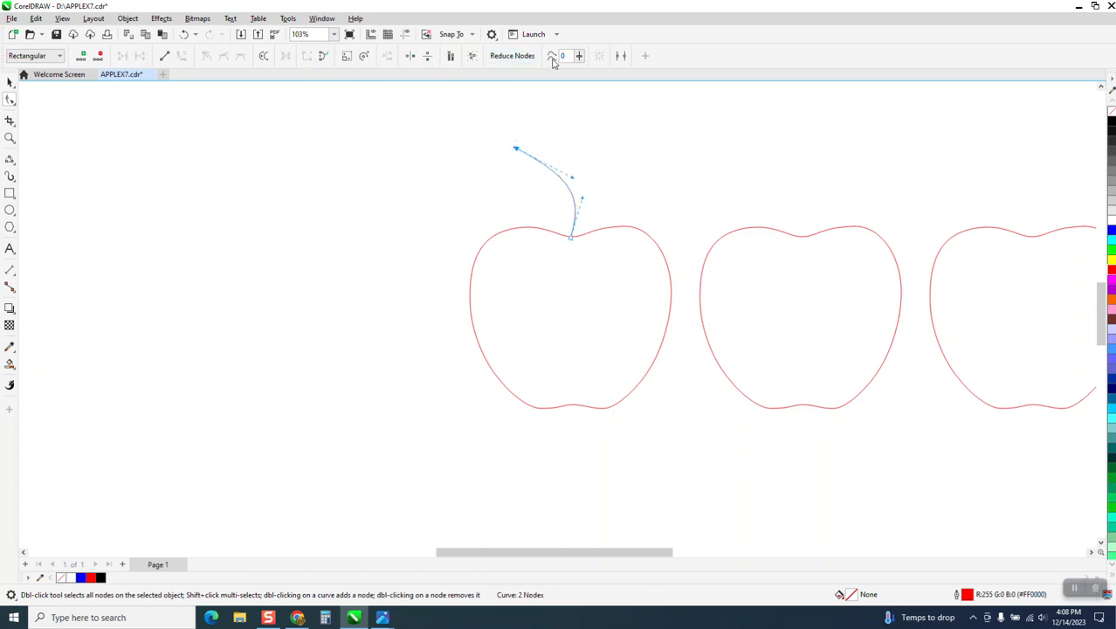
Step: Convert the stem curve's outline, set to 0.25 inch, into an object with no fill and a black outline
left_click(10, 81)
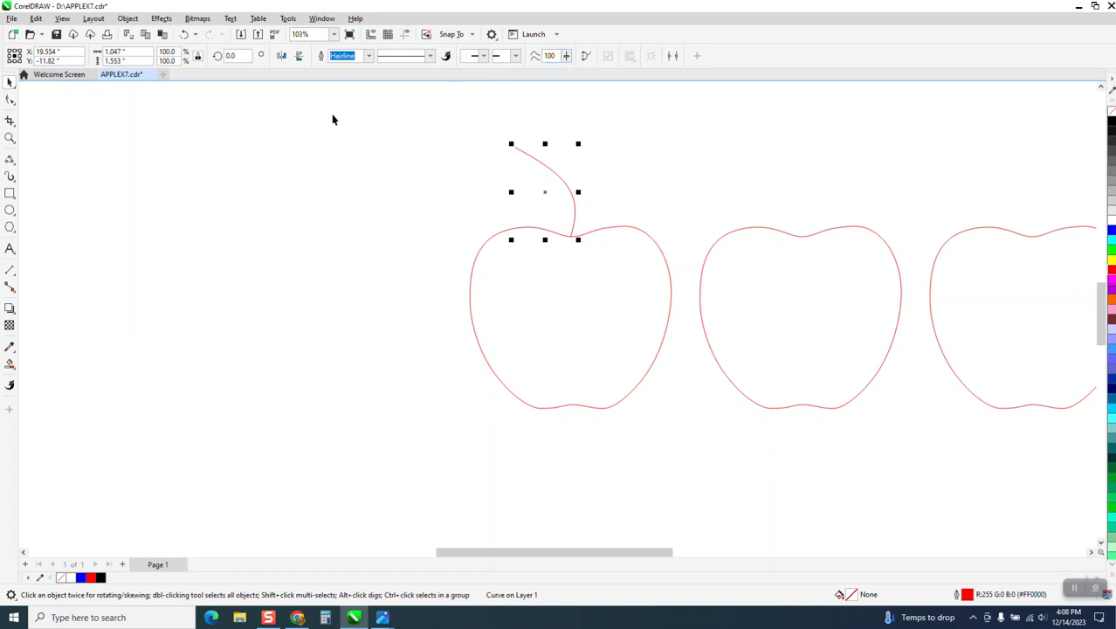
left_click(368, 55)
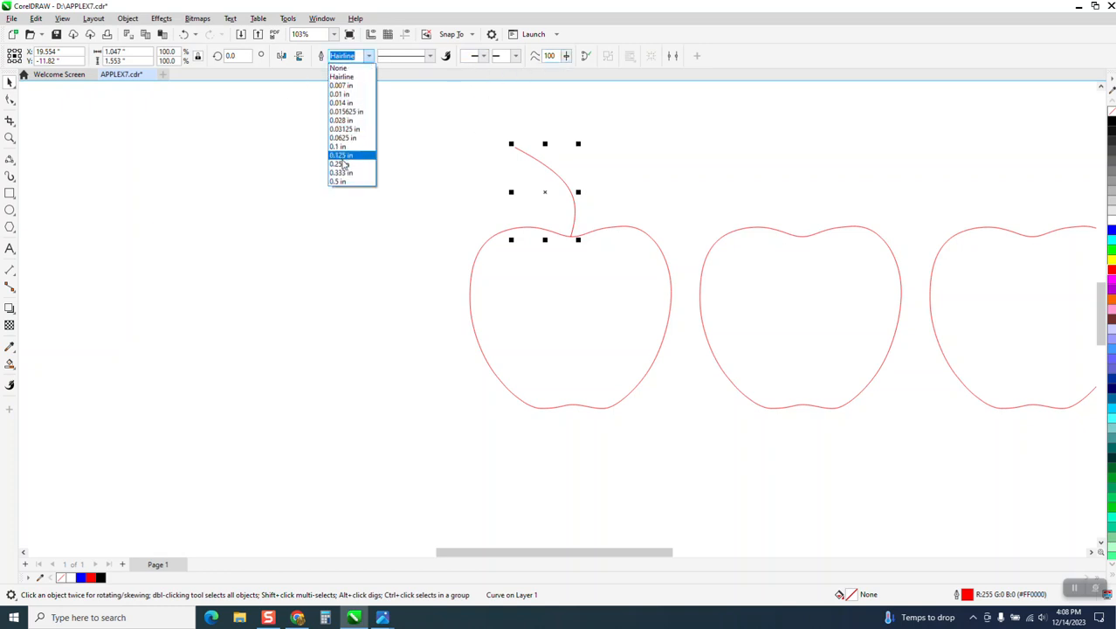
left_click(343, 166)
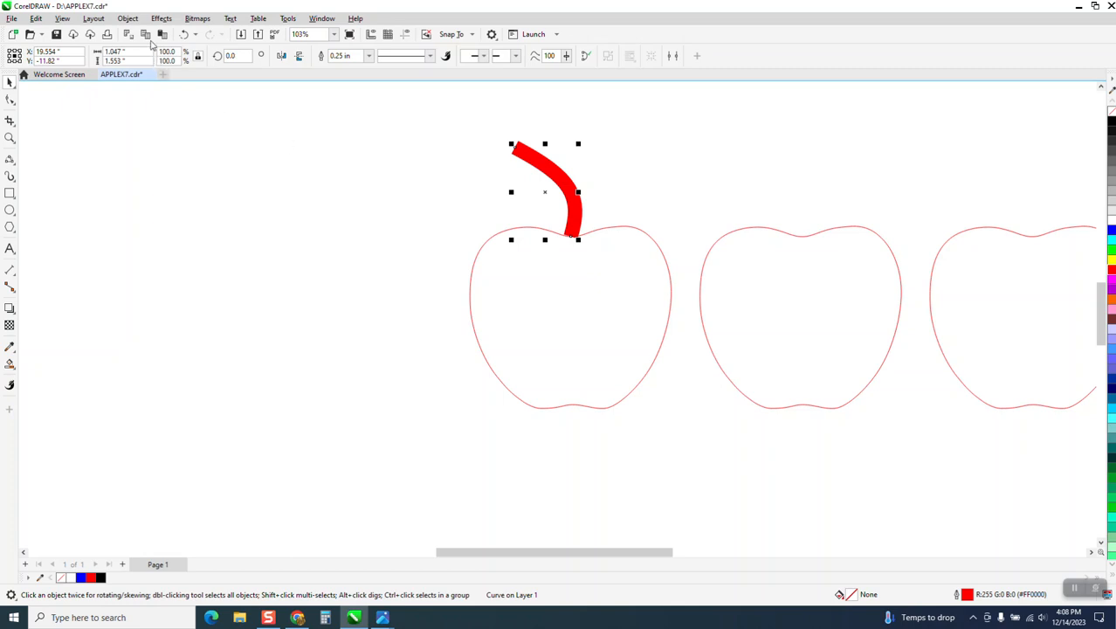
left_click(127, 19)
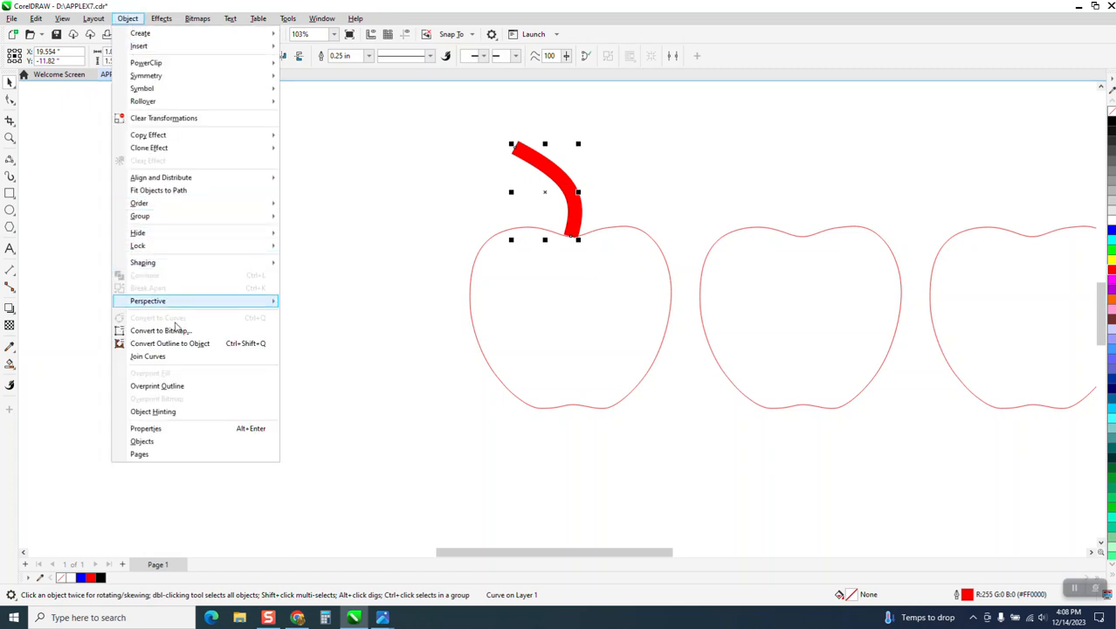
left_click(205, 342)
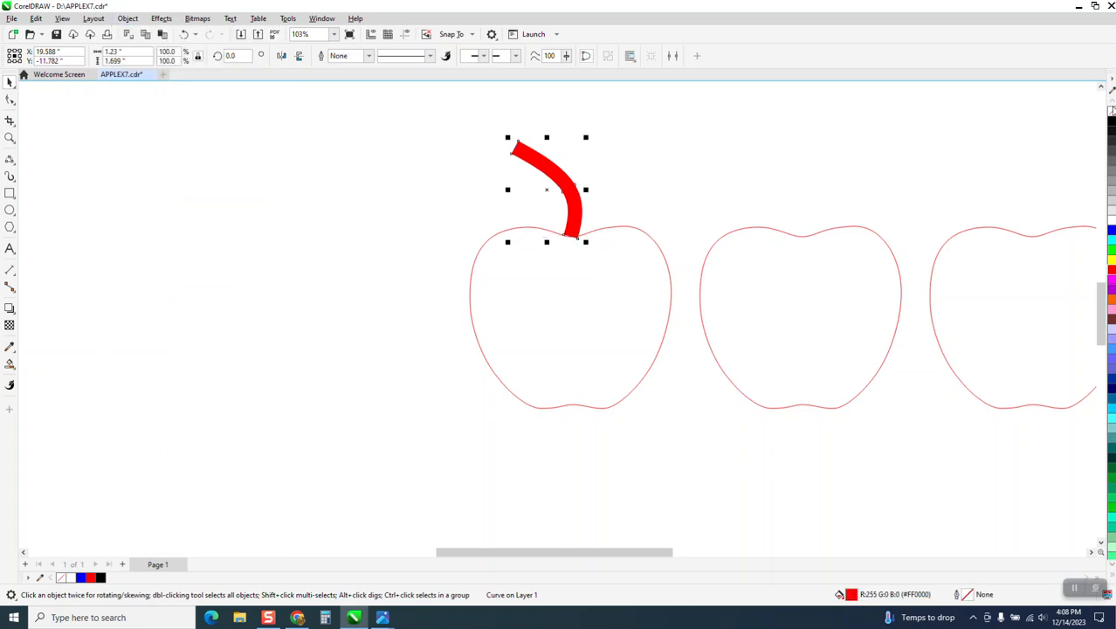
left_click(1111, 112)
right_click(1111, 123)
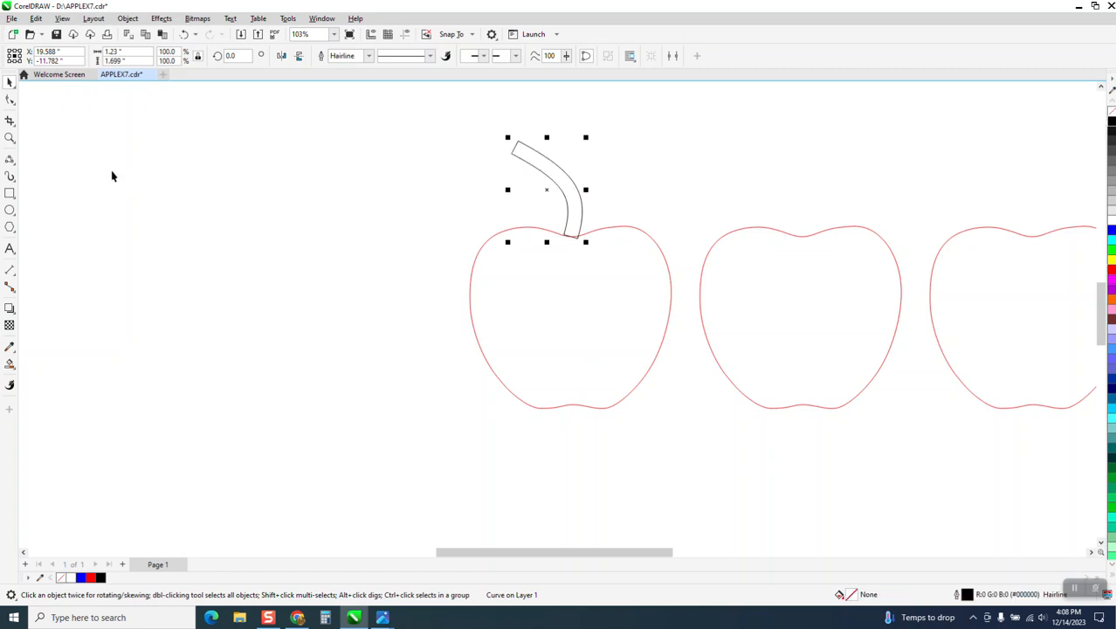
Step: Taper the stem by moving its two base nodes inward, just below the apple's top dip
left_click(10, 138)
left_click_drag(557, 210, 633, 257)
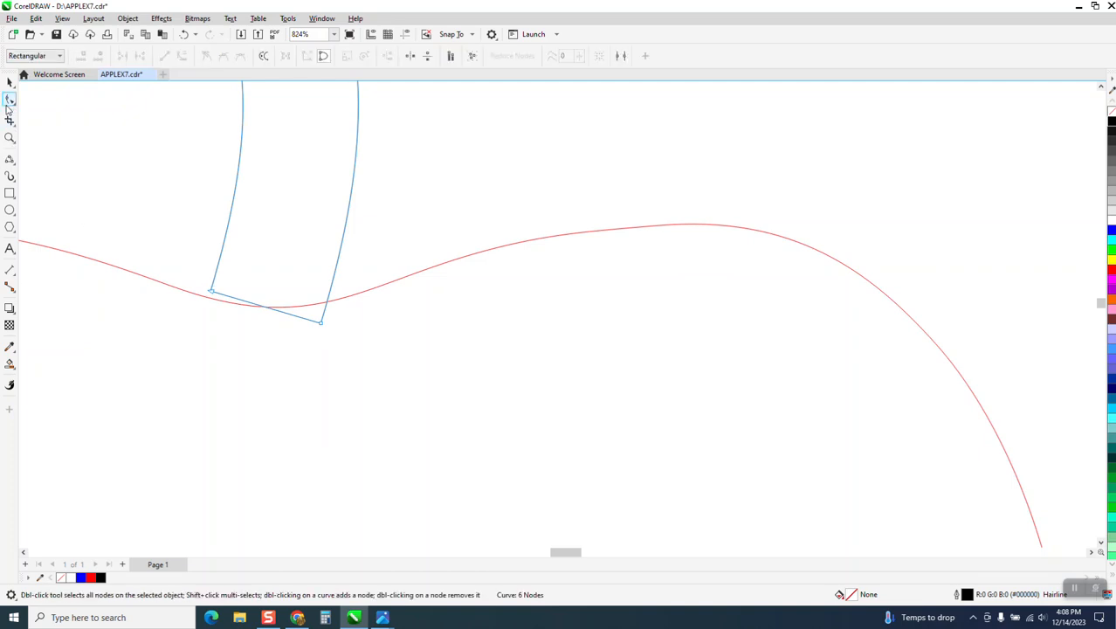
left_click_drag(209, 292, 229, 309)
left_click_drag(321, 324, 260, 321)
scroll(337, 345, "down", 5)
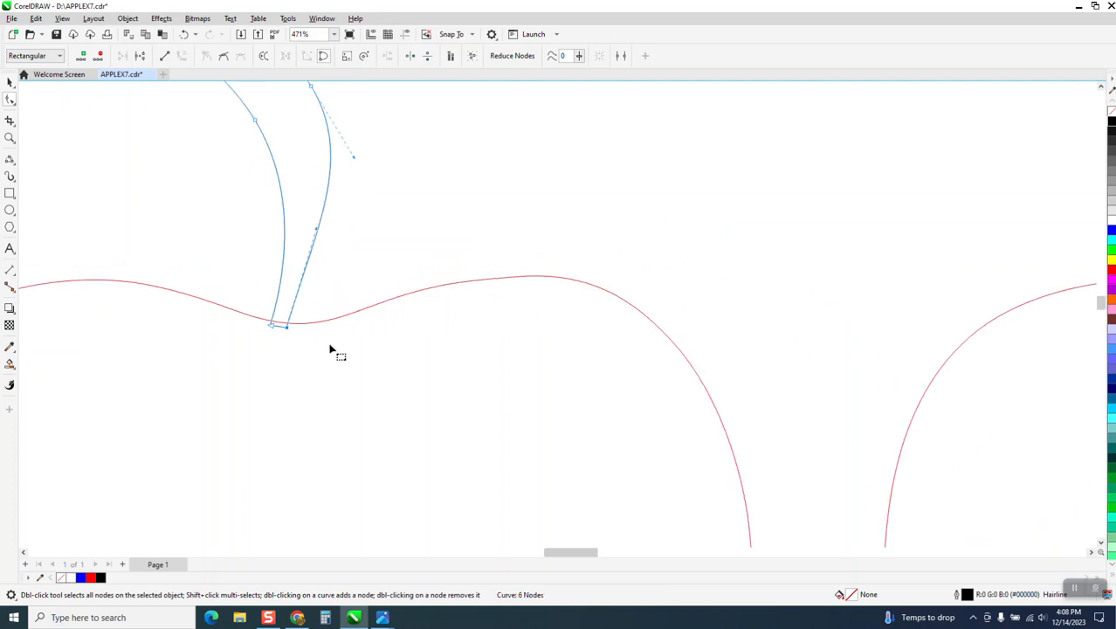
Step: Delete the two intermediate nodes on the stem's long sides near the bend
left_click_drag(331, 168, 235, 233)
key("Delete")
scroll(315, 266, "down", 1)
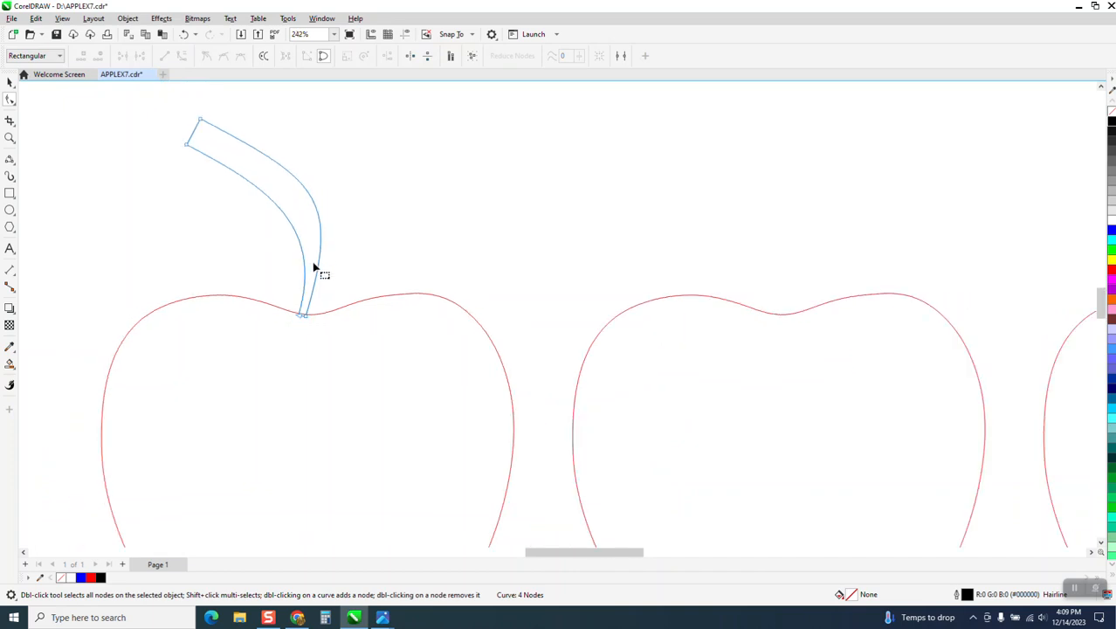
Step: Widen the stem's base slightly by moving its right base node outward, keeping it just inside the apple outline
left_click(9, 138)
left_click_drag(296, 294, 452, 350)
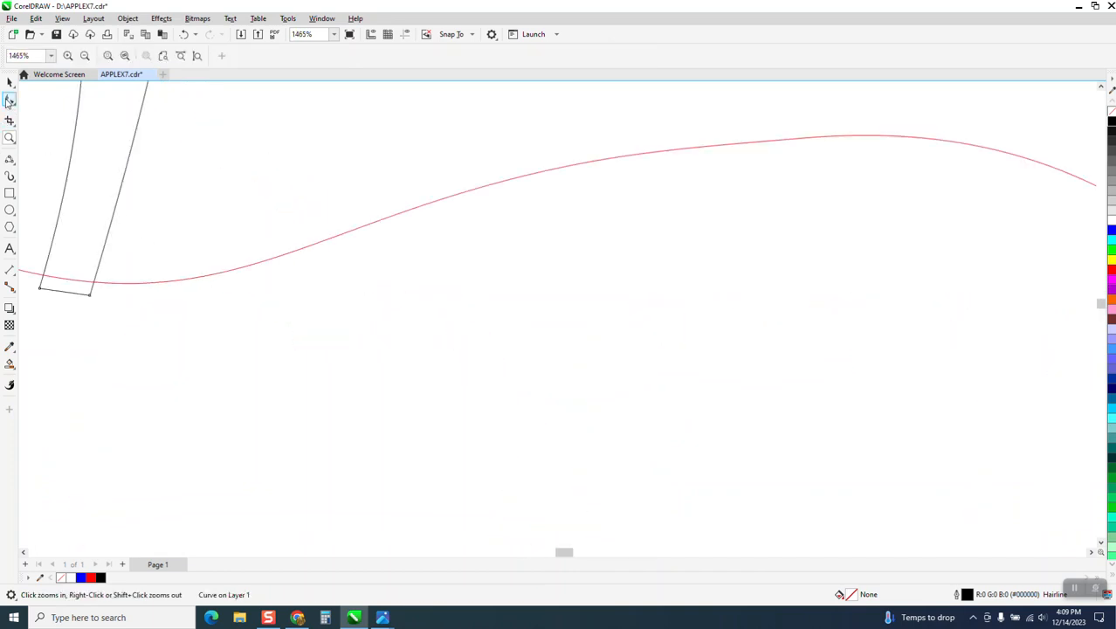
left_click(10, 99)
left_click_drag(90, 299, 128, 298)
scroll(221, 297, "down", 7)
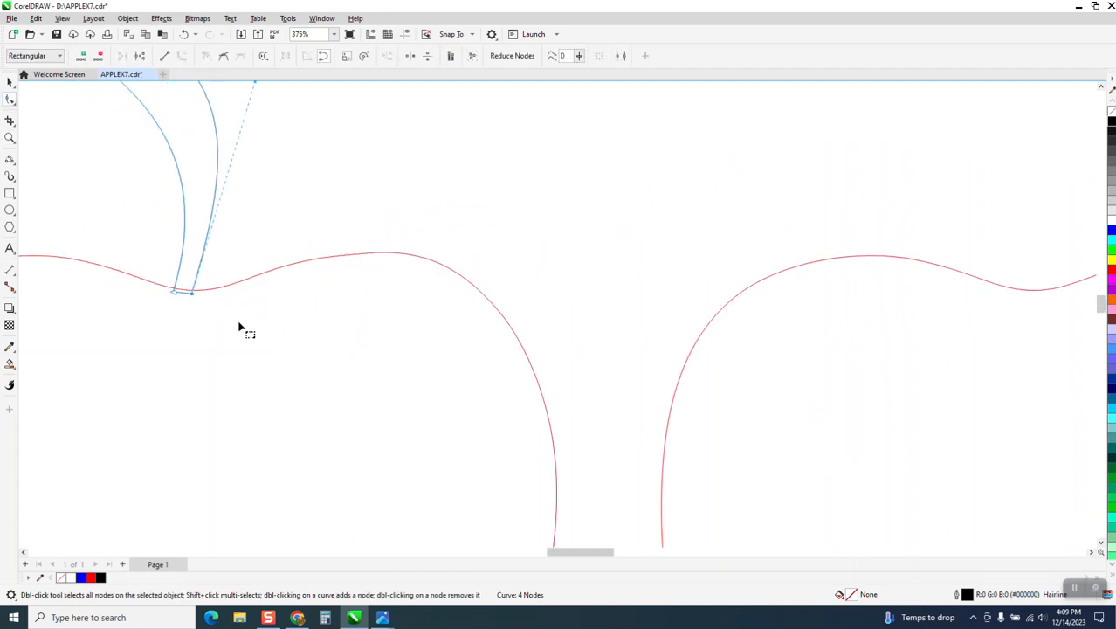
Step: Convert the stem's upper end to a curve and bow it outward into a rounded tip
left_click_drag(68, 119, 139, 172)
right_click(117, 131)
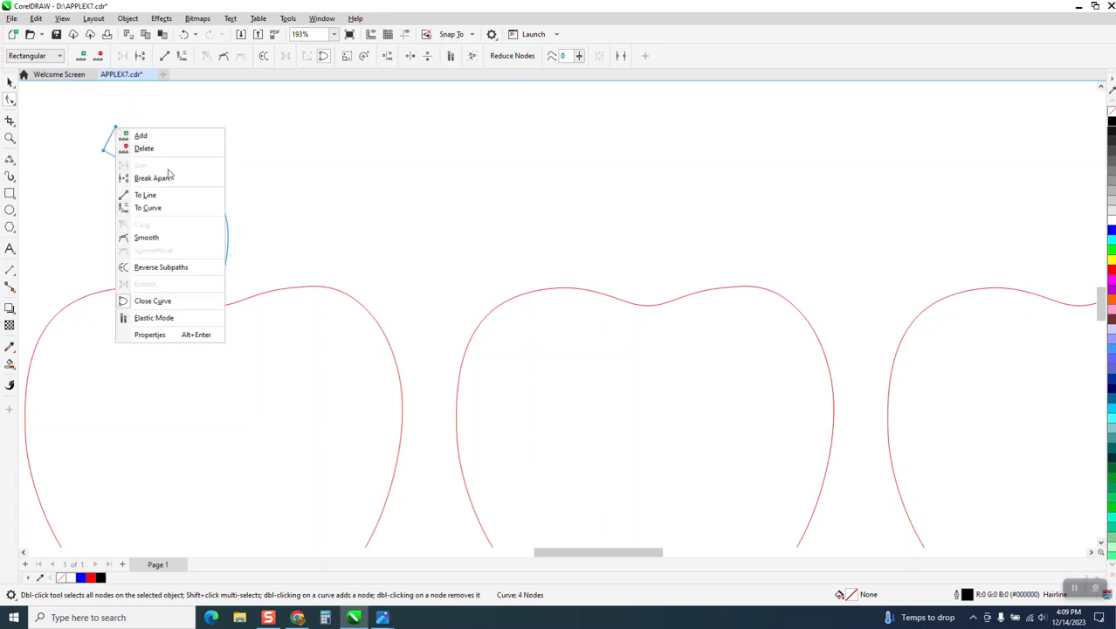
left_click(161, 208)
left_click(105, 149)
mouse_move(105, 145)
left_mouse_down()
mouse_move(94, 137)
mouse_move(105, 132)
mouse_move(91, 142)
left_mouse_up()
Step: Remove the segments between stem and apple with Virtual Segment Delete, opening the stem's base into the apple
key("z")
left_click_drag(195, 300, 320, 337)
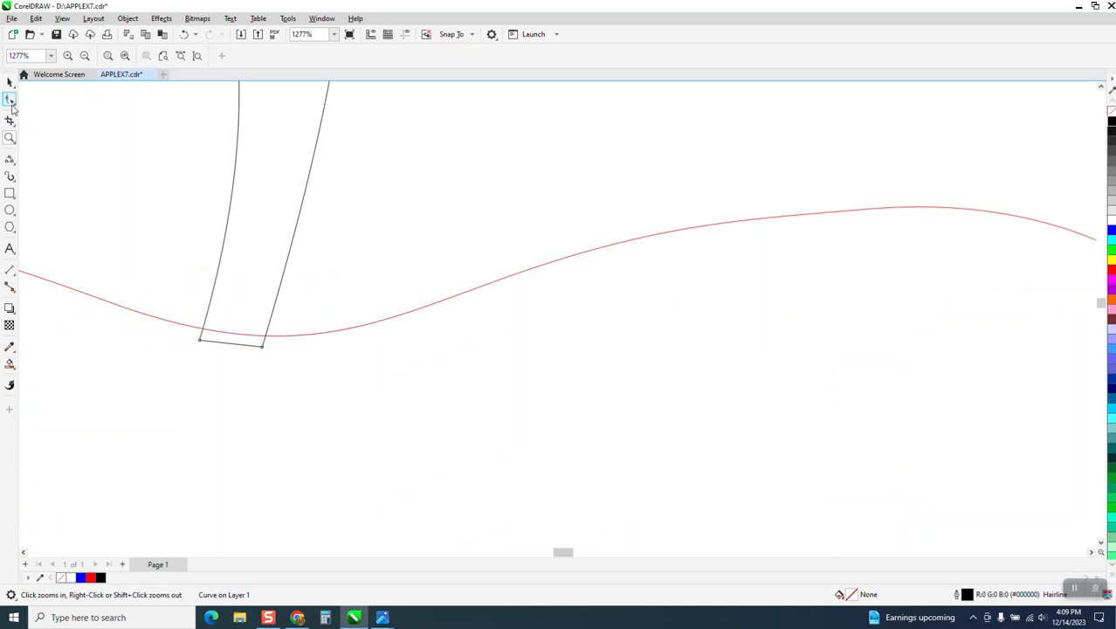
left_click(15, 128)
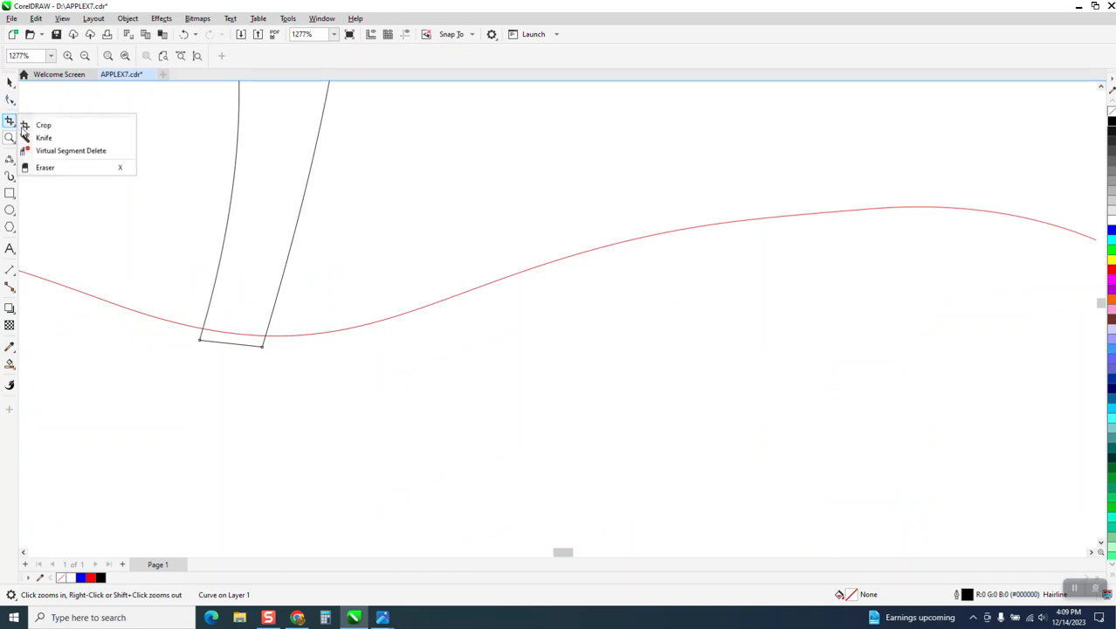
left_click(39, 151)
left_click_drag(268, 317, 234, 353)
scroll(242, 269, "down", 6)
scroll(424, 261, "down", 2)
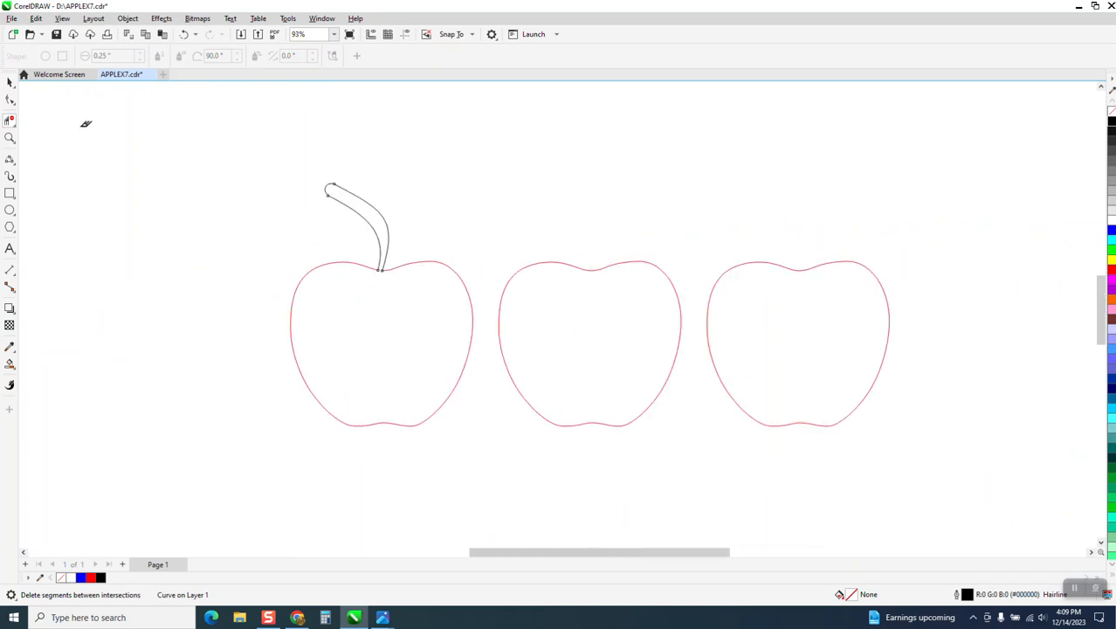
Step: Create a combined apple-and-stem shape with Smart Fill, nudge it 4 inches left, and give it no fill and a black outline
left_click(10, 82)
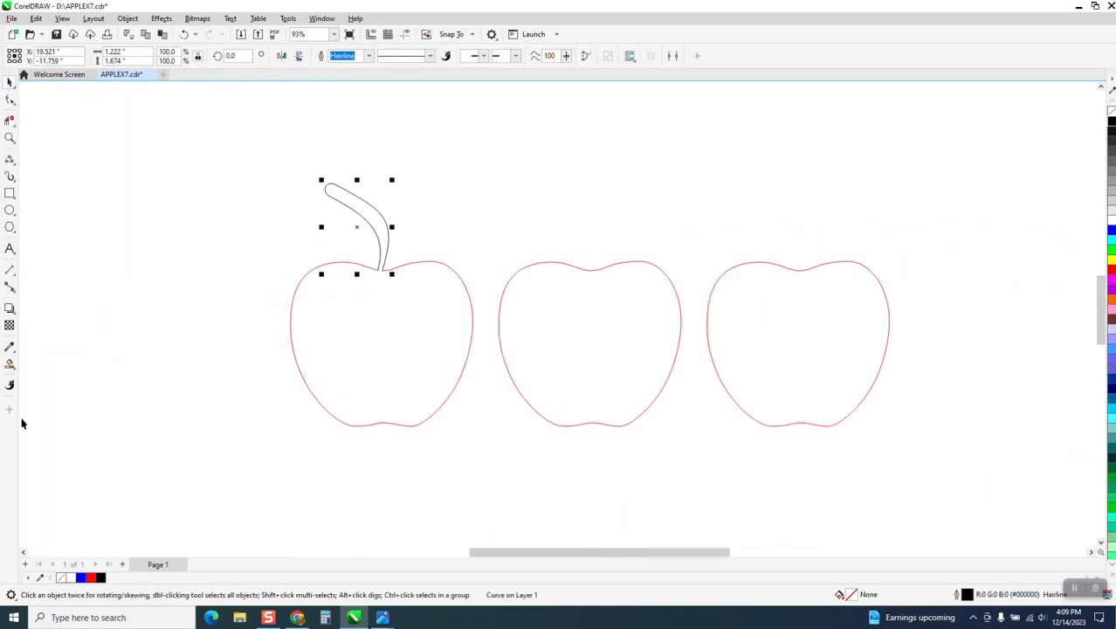
left_click(9, 363)
left_click(435, 356)
key("Left")
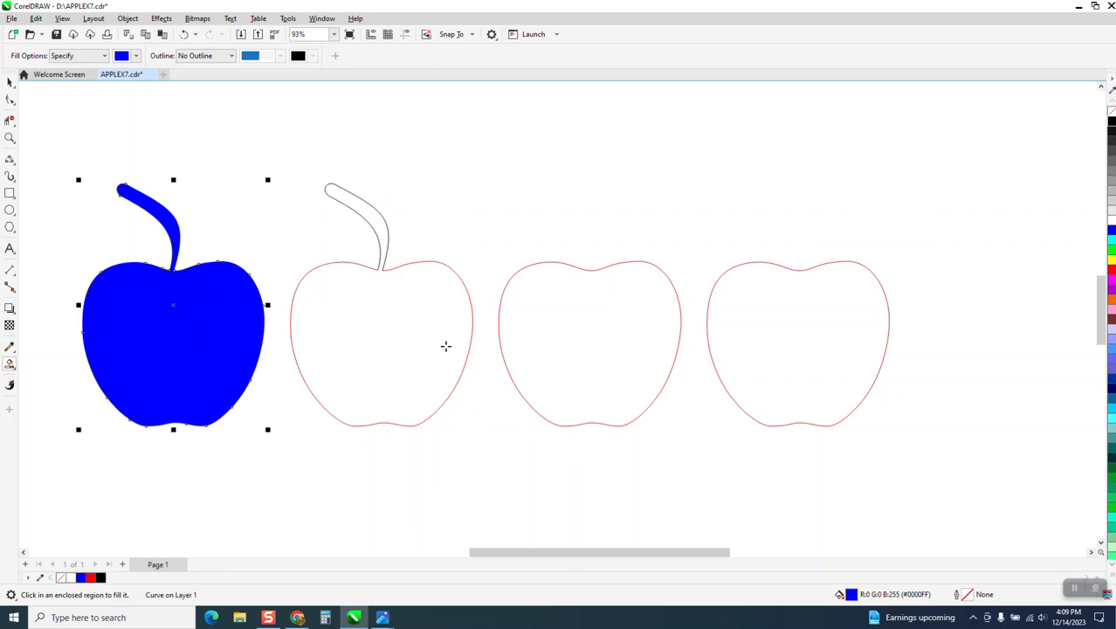
left_click(1111, 111)
right_click(1111, 125)
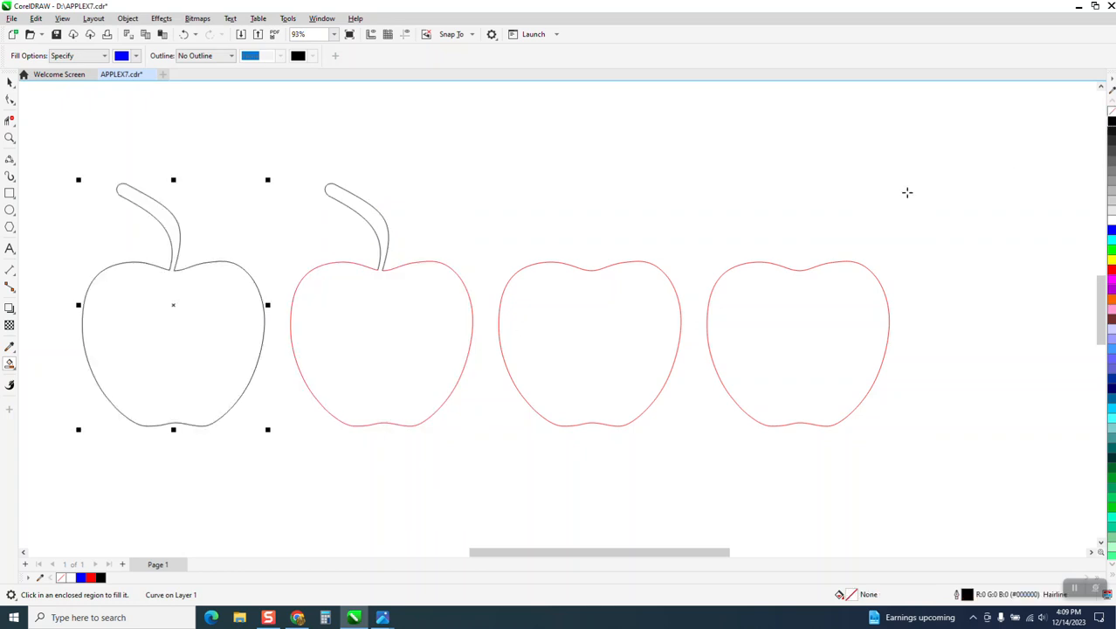
Step: Delete the original first apple and its separate stem, and nudge the combined outline 4 inches right into their place
left_click(9, 81)
left_click_drag(259, 171, 489, 439)
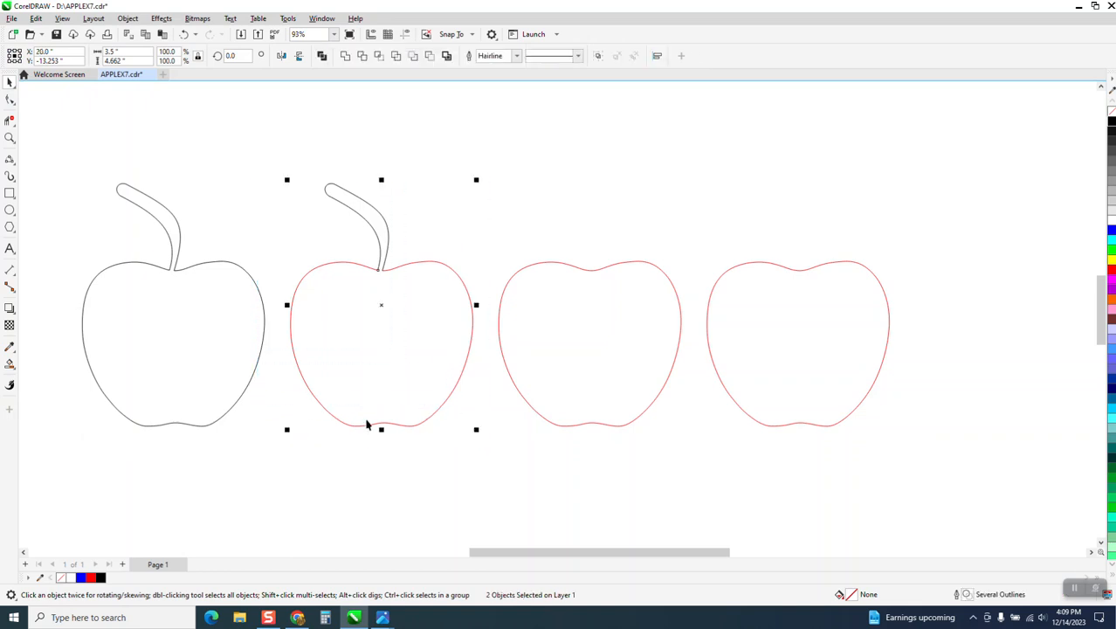
key("Delete")
left_click(219, 354)
key("Right")
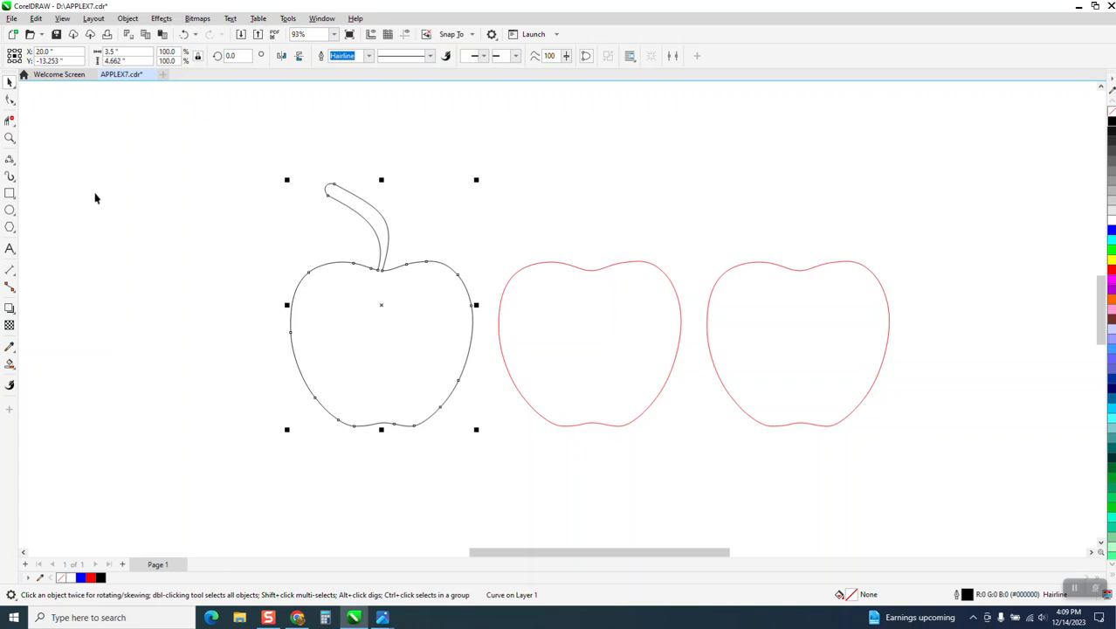
Step: Draw a horizontal line about 13.44 inches long through the three apples' top dips and copy it to their bottom dips
left_click(11, 175)
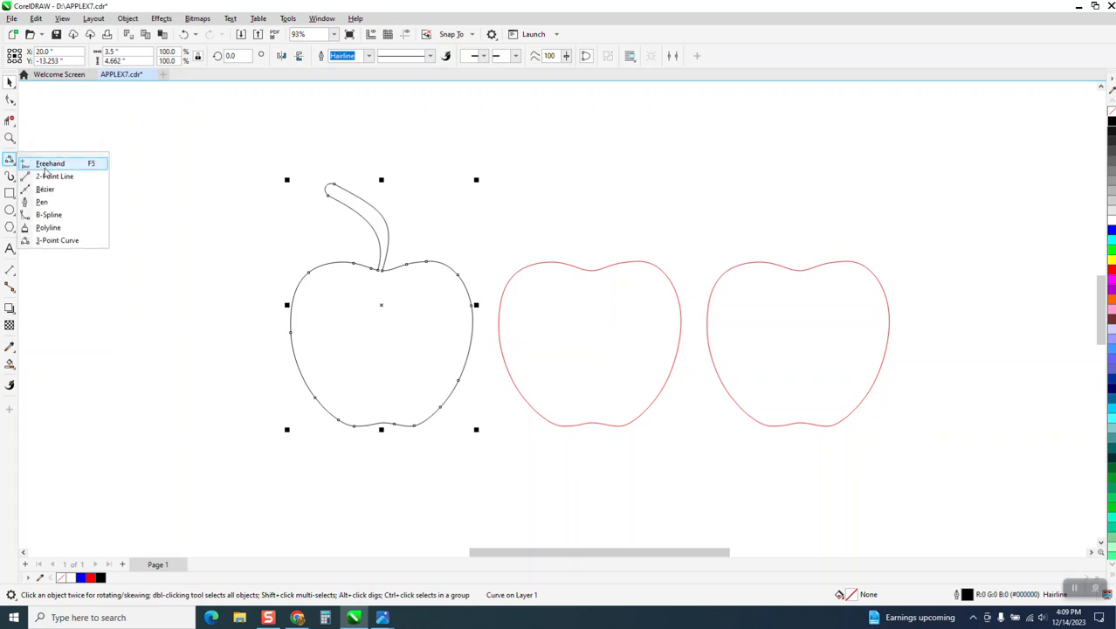
left_click(46, 164)
left_click_drag(214, 175, 917, 145)
left_click(12, 82)
left_click_drag(564, 175, 595, 270)
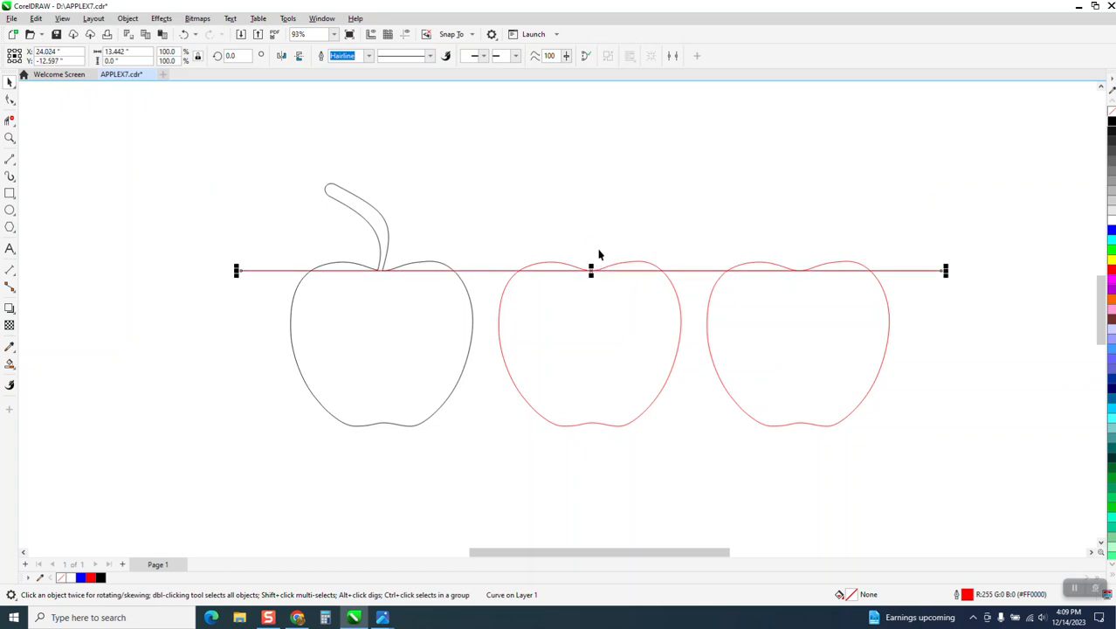
left_click_drag(590, 269, 592, 421)
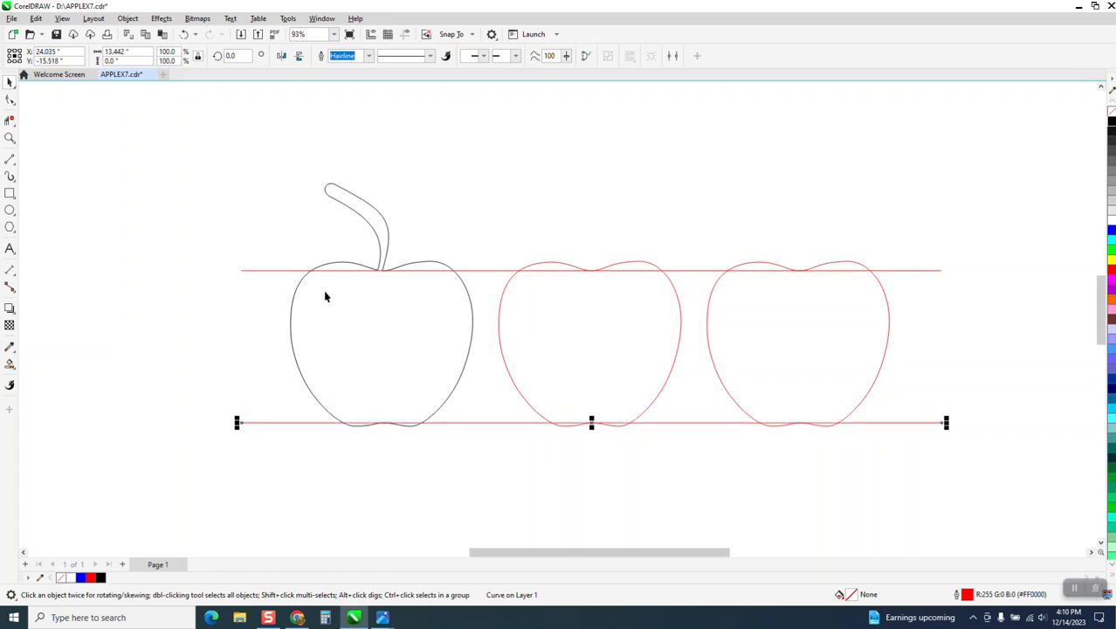
Step: Blend the upper and lower horizontal lines with one step to add a line between them
left_click(277, 270, "shift")
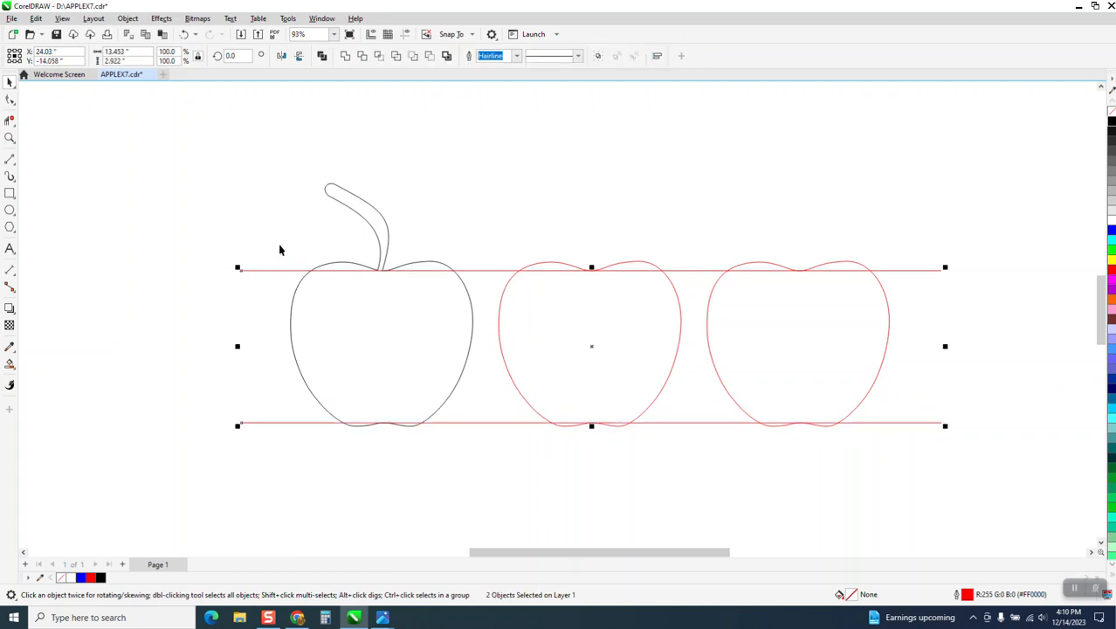
left_click(162, 19)
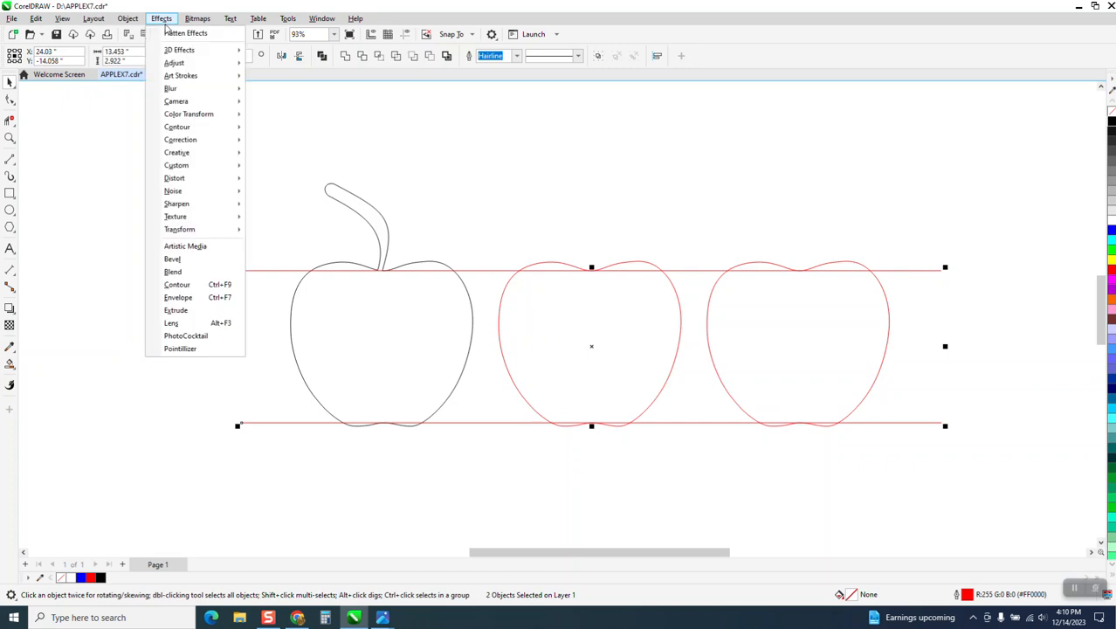
left_click(179, 272)
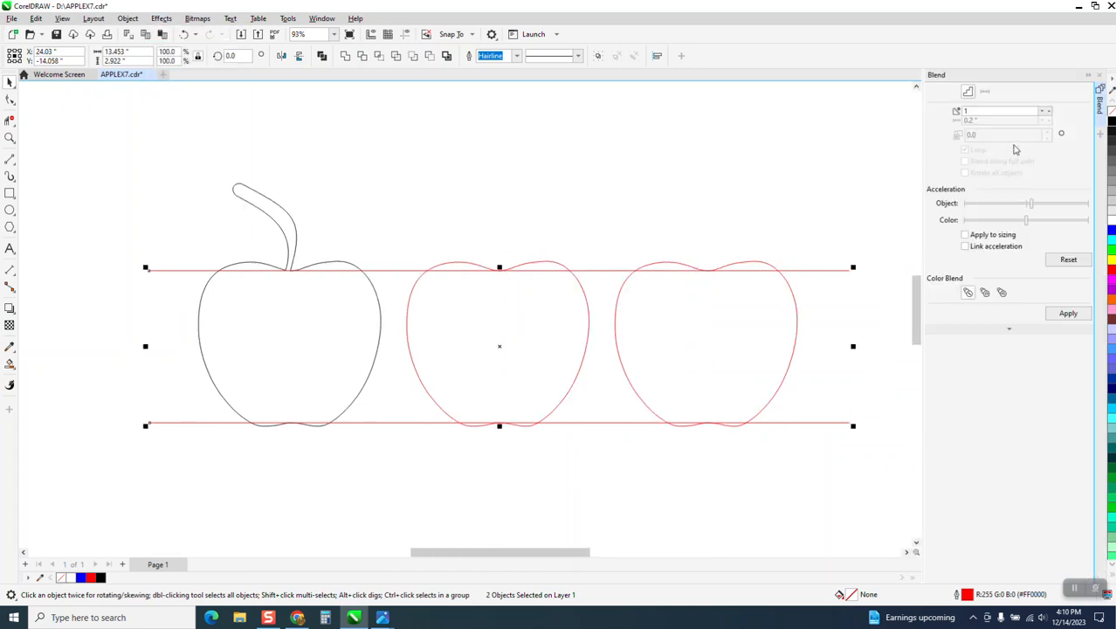
left_click(1068, 313)
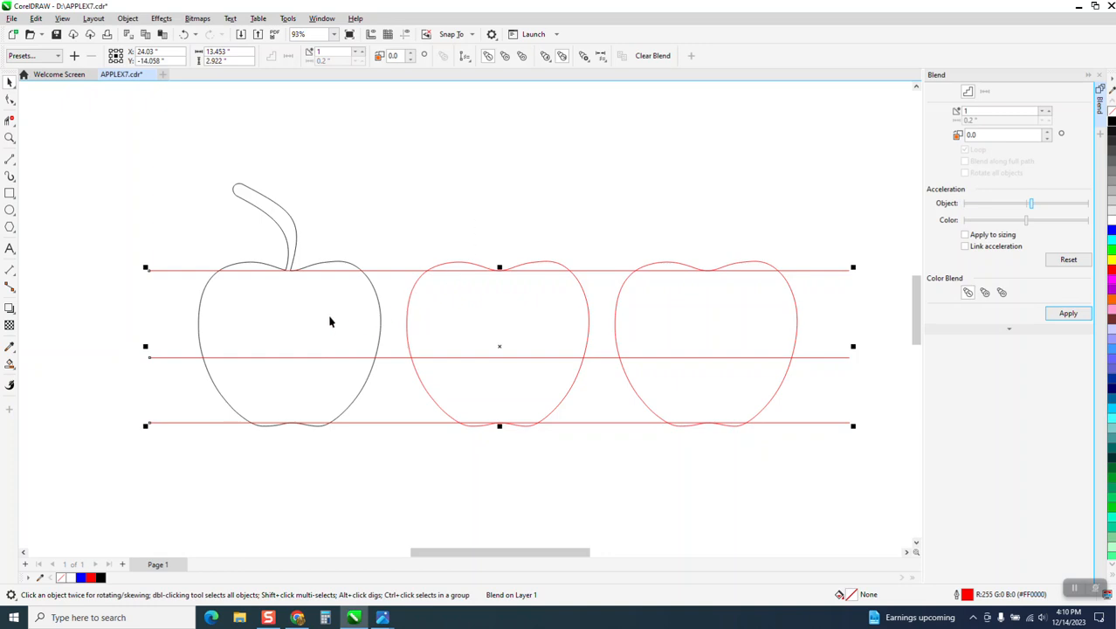
Step: Draw a slot rectangle 0.15 inch wide and 2 inches tall, and center it on the page inside the stemmed apple
scroll(365, 292, "down", 1)
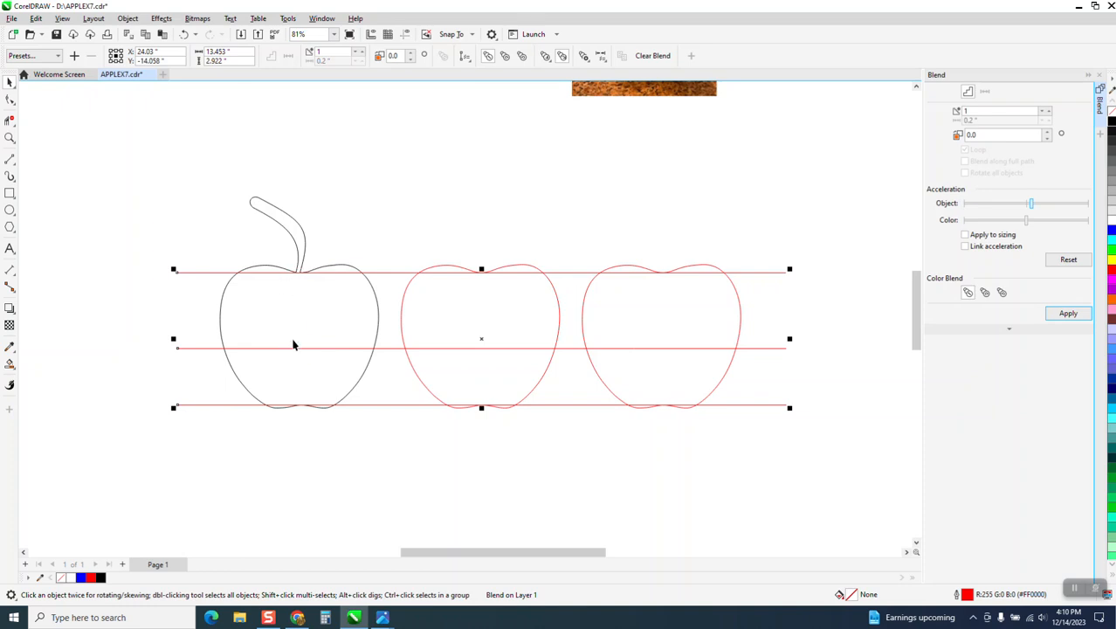
mouse_move(159, 152)
left_mouse_down()
mouse_move(145, 251)
mouse_move(179, 251)
mouse_move(174, 263)
left_mouse_up()
left_click_drag(130, 52, 86, 61)
type("1")
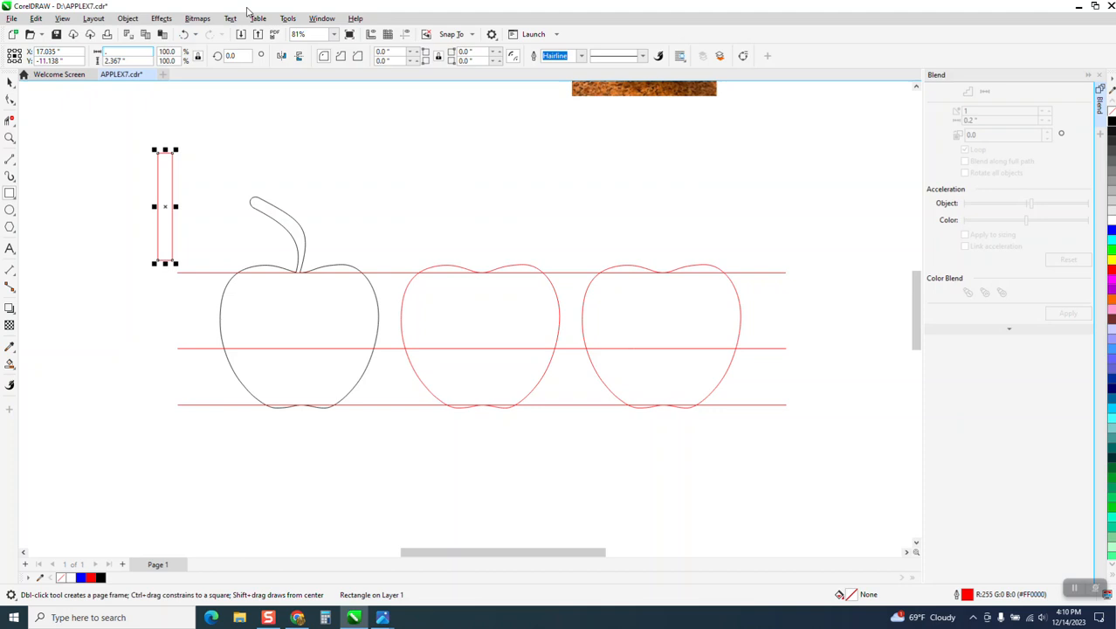
type("5")
key("Return")
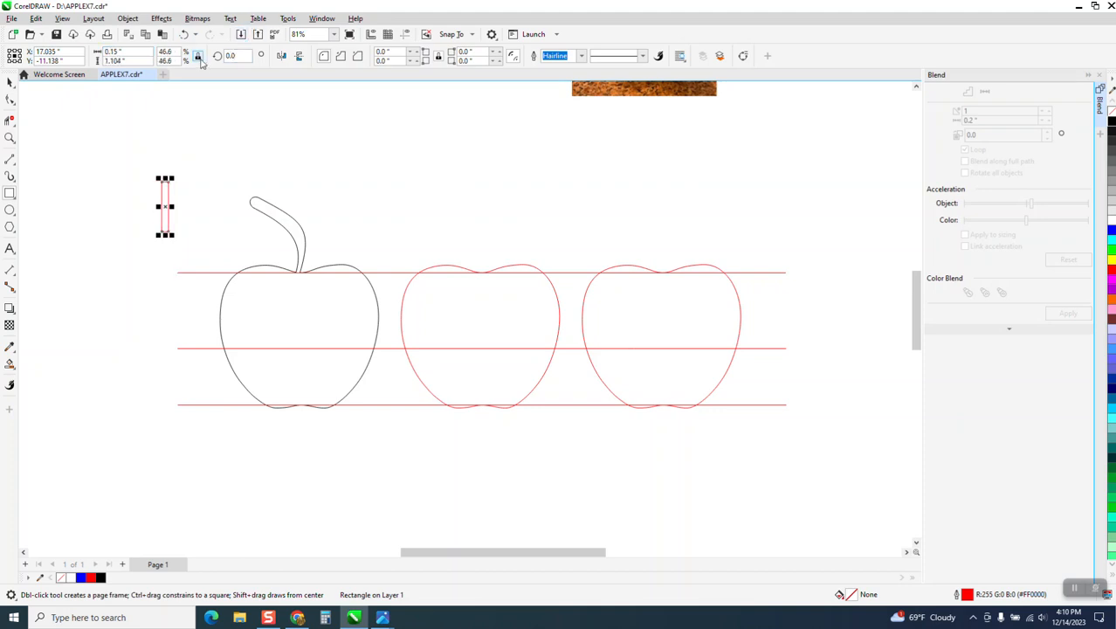
left_click_drag(143, 61, 105, 62)
type("2")
key("Return")
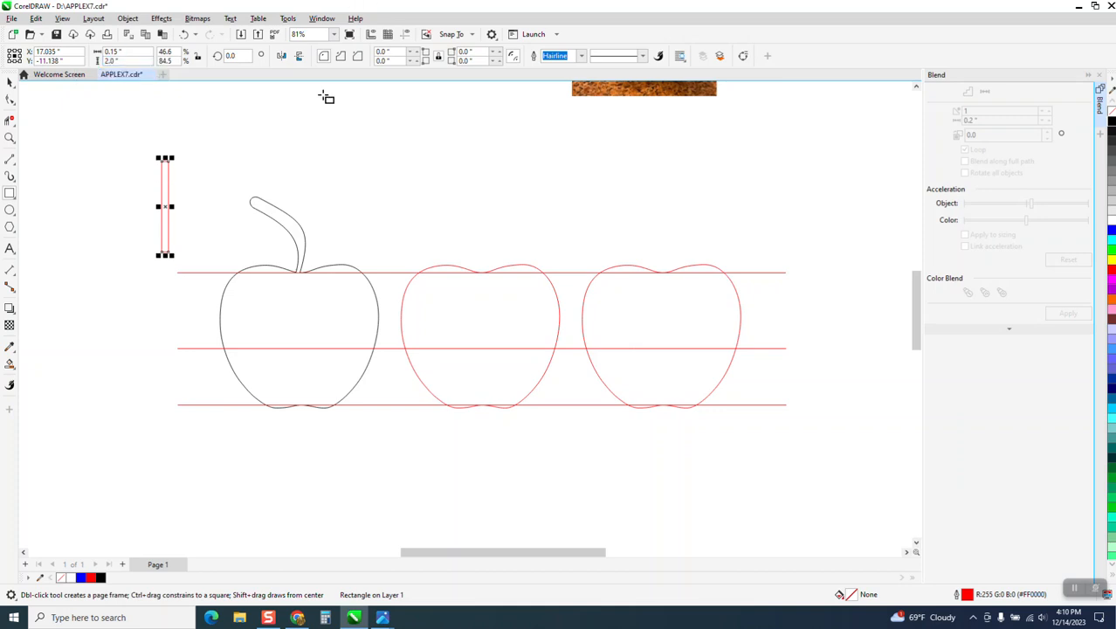
left_click(9, 83)
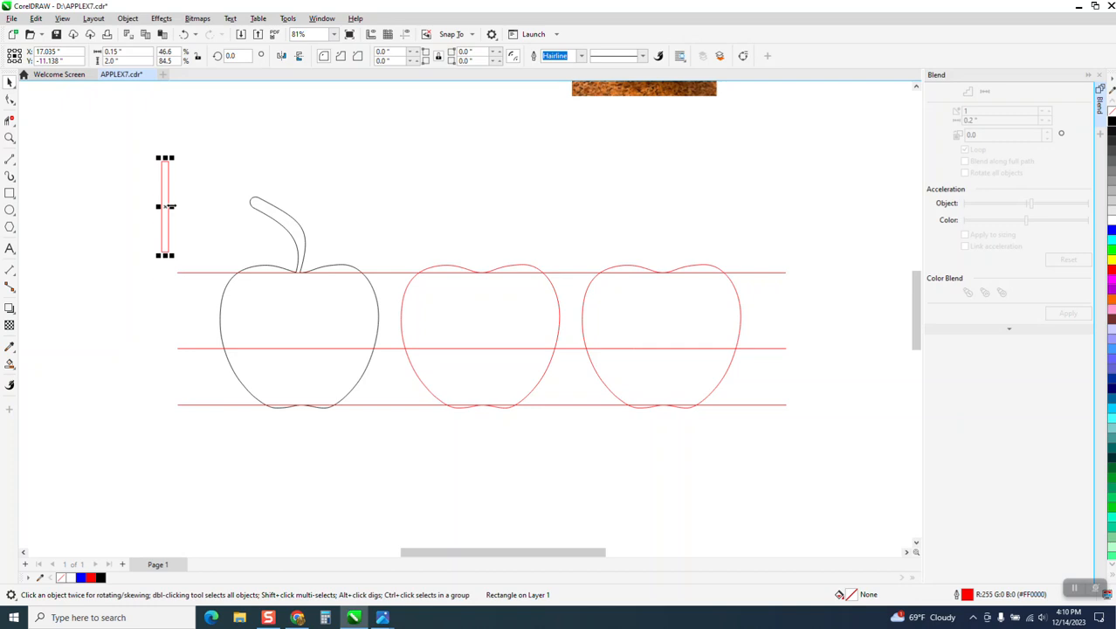
key("p")
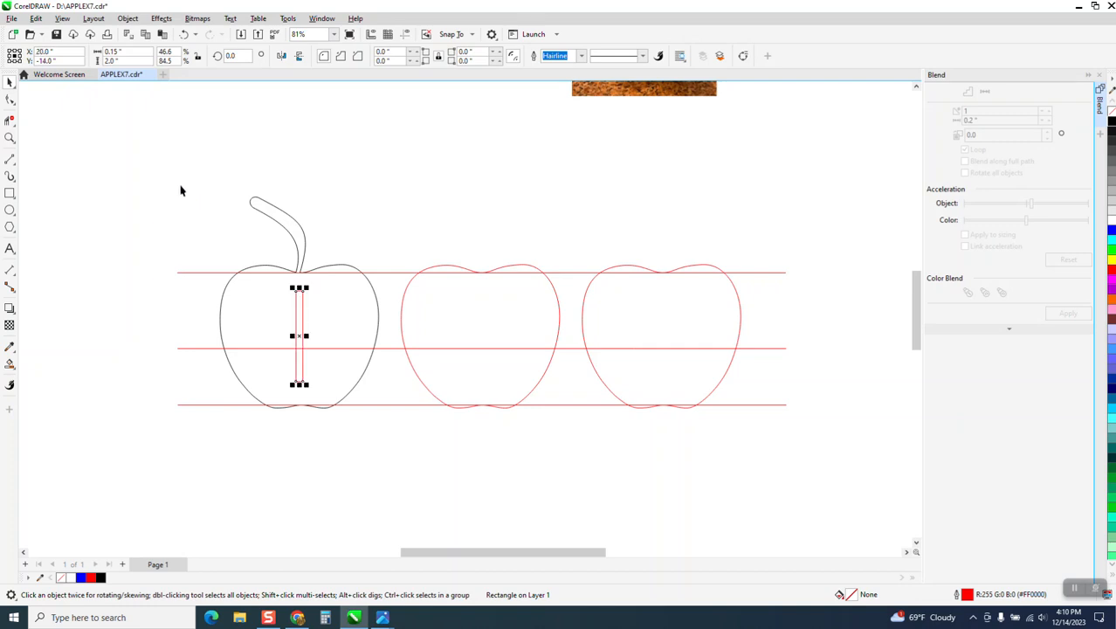
Step: Shorten the slot rectangle to about 1.35 inches and move it down until its top meets the middle guide line
left_click(10, 138)
left_click_drag(178, 172, 485, 448)
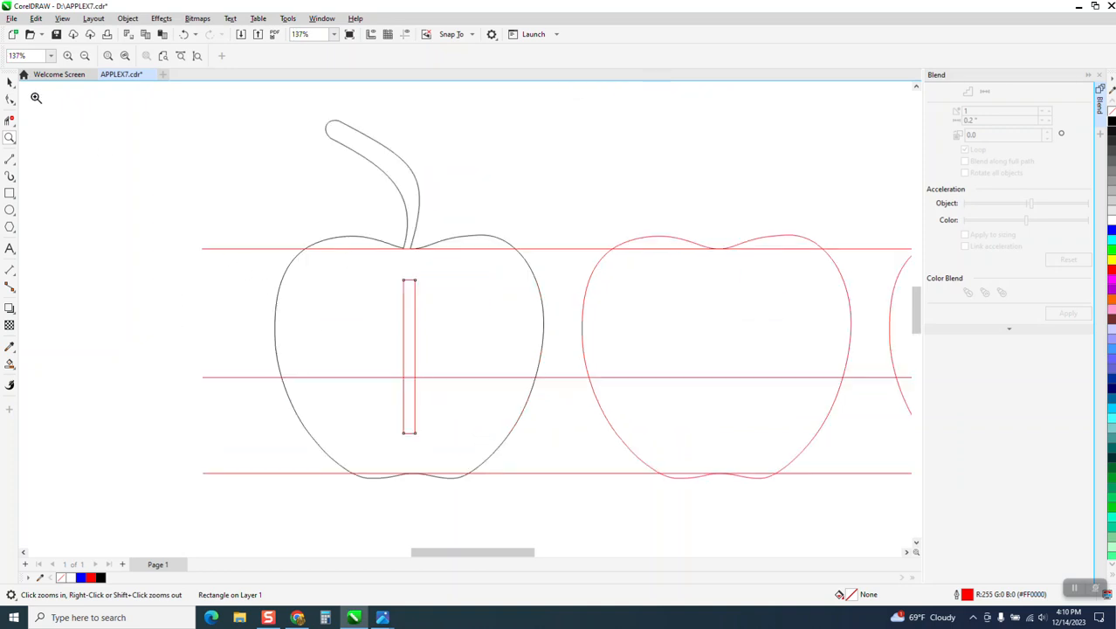
left_click(9, 81)
left_click_drag(409, 278, 409, 327)
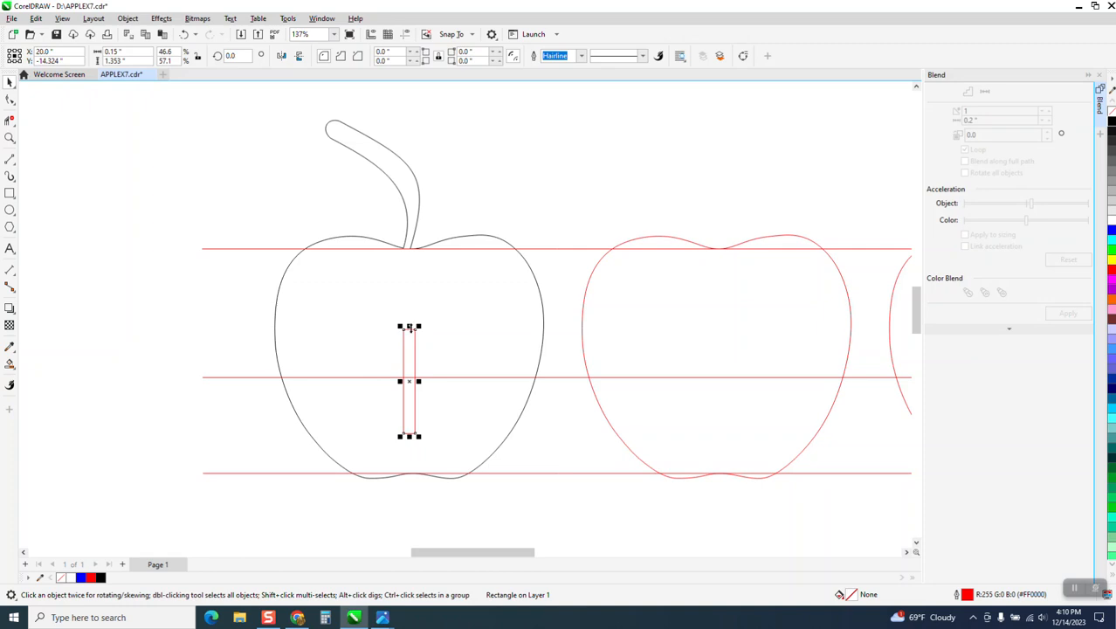
left_click_drag(408, 328, 409, 375)
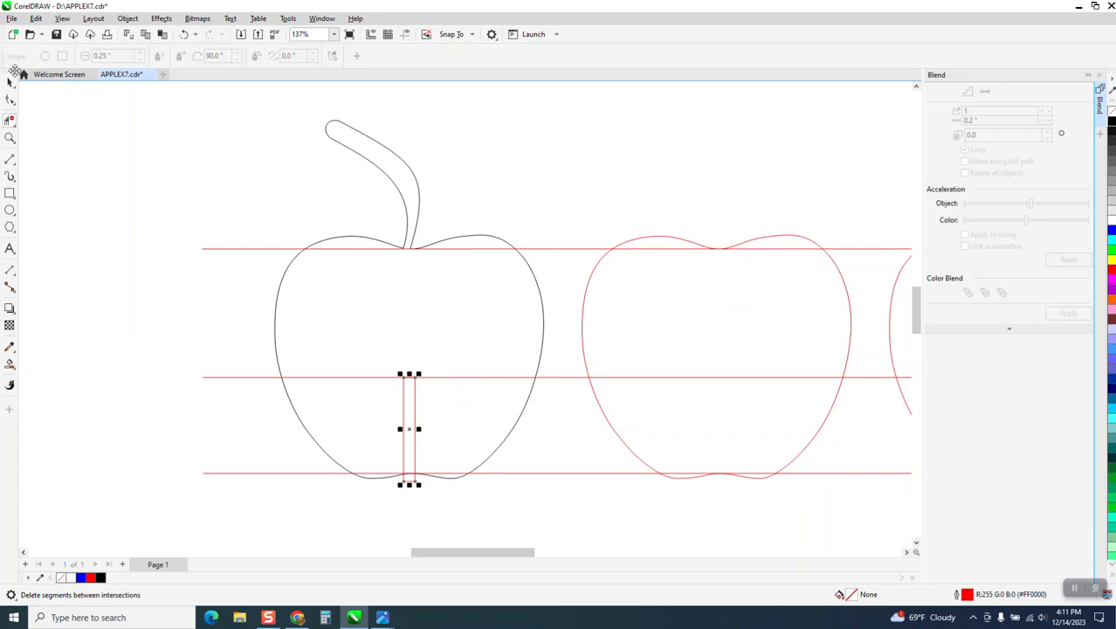
Step: Break the blend of the horizontal guide lines apart into separate lines
key("space")
left_click(221, 377)
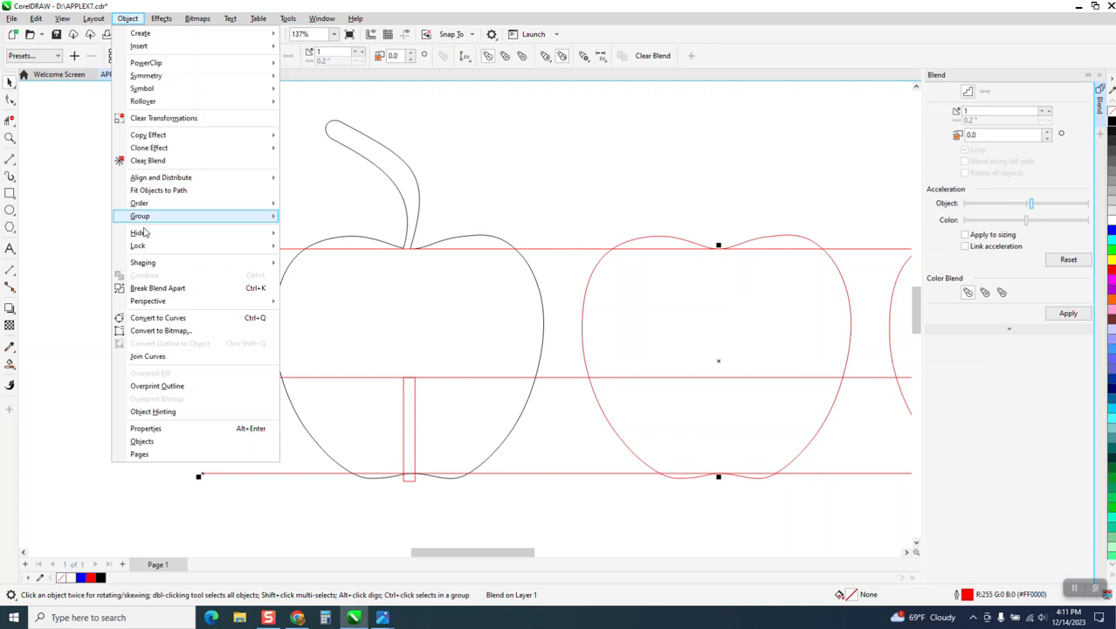
left_click(154, 288)
left_click_drag(281, 280, 358, 385)
left_click(183, 34)
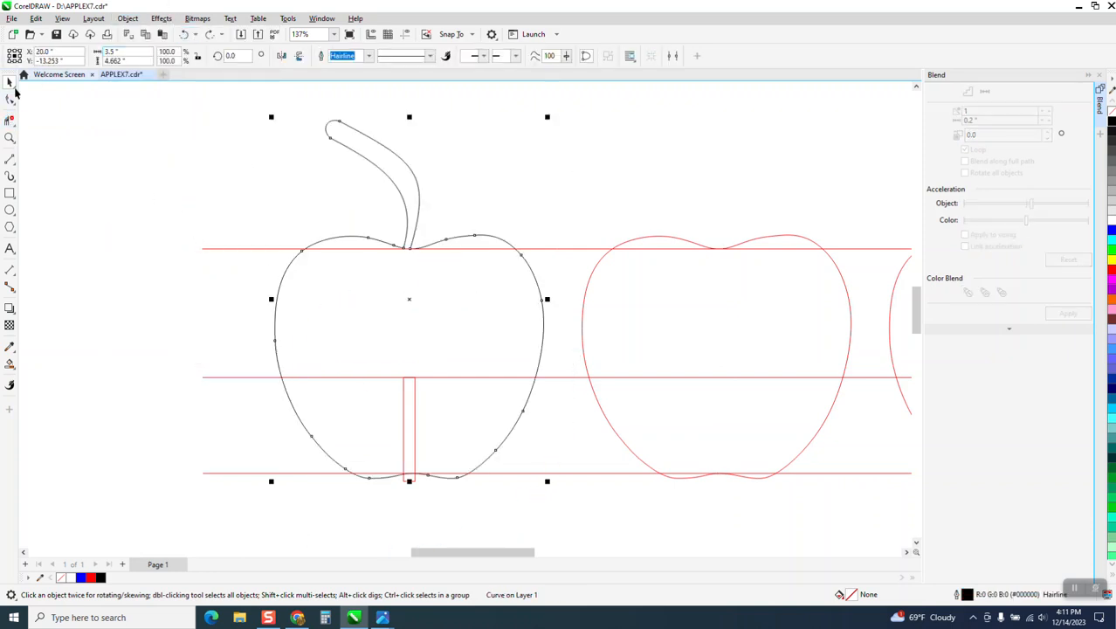
Step: Delete the segments of the three guide lines that run through the stemmed apple, using Virtual Segment Delete
left_click(9, 121)
left_click(335, 246)
left_click(495, 248)
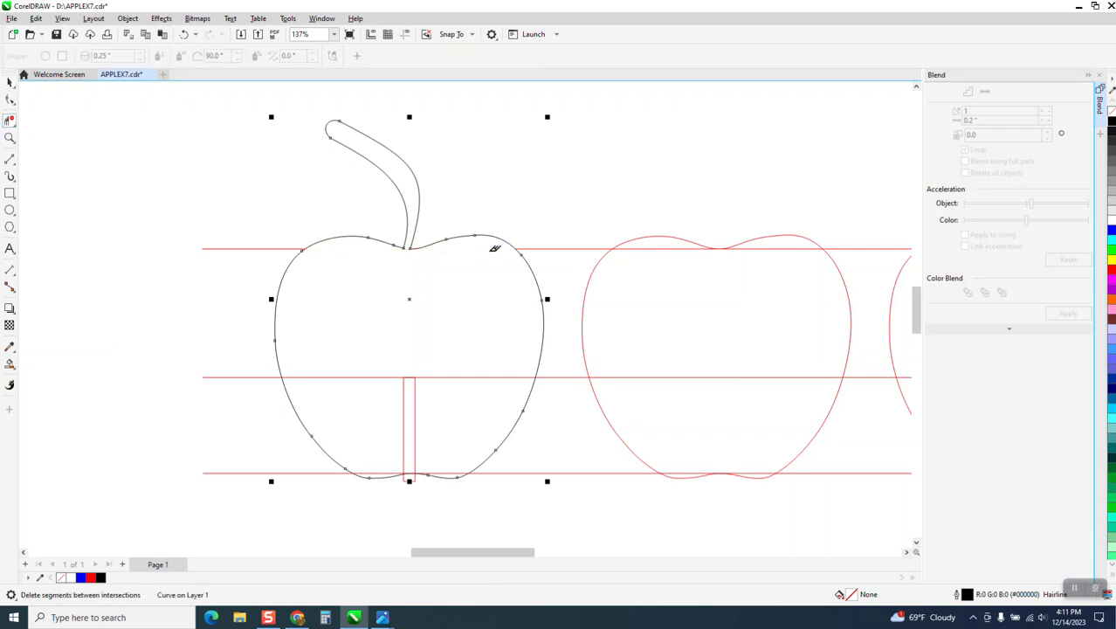
left_click(476, 377)
left_click(350, 378)
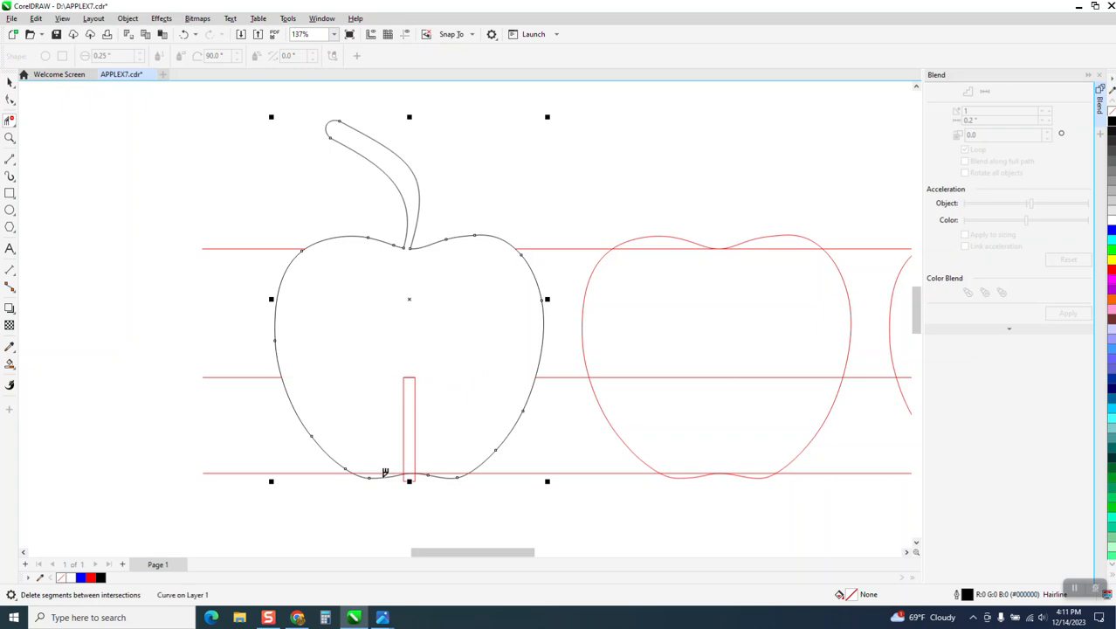
left_click(379, 470)
left_click(459, 468)
scroll(443, 408, "down", 1)
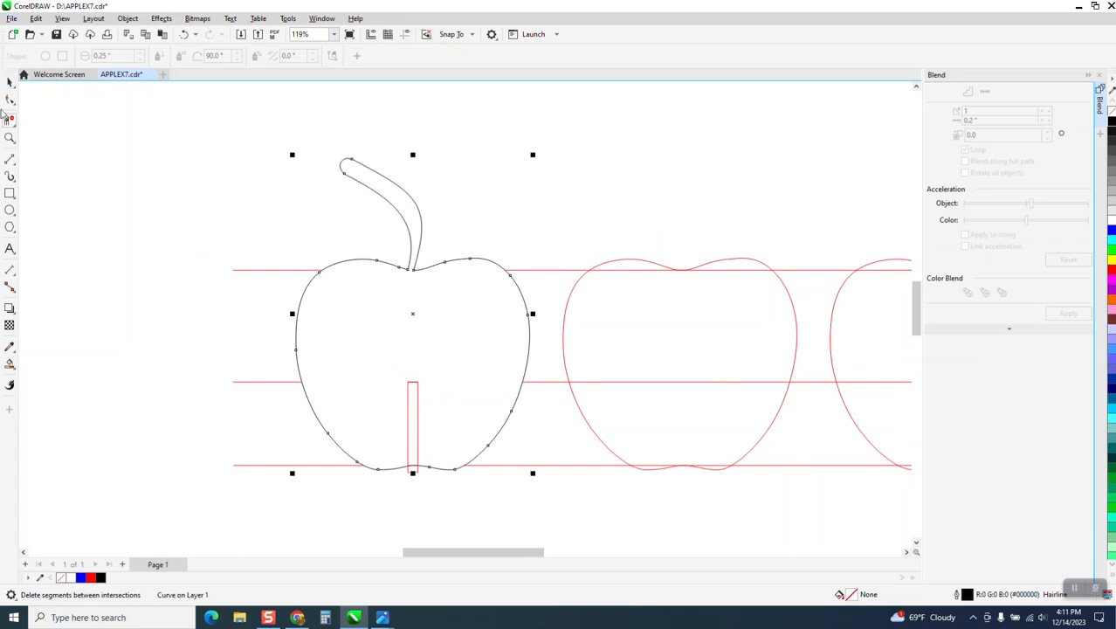
Step: Fill the stemmed apple around its slot in blue with Smart Fill and nudge the filled copy 8 inches left
left_click(10, 82)
left_click(10, 363)
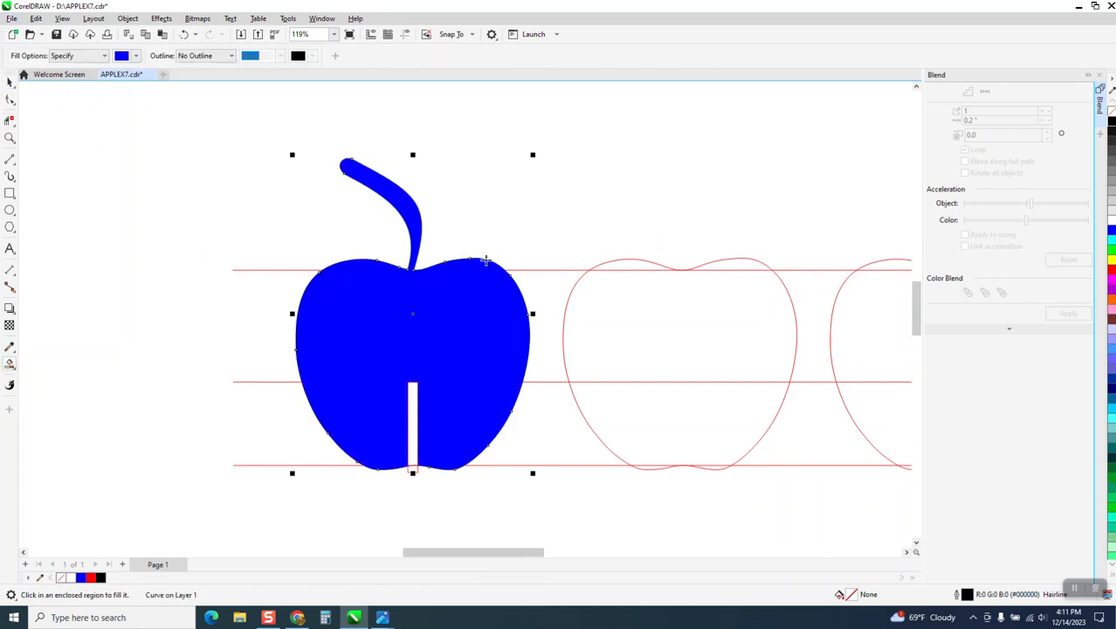
left_click(400, 292)
scroll(531, 158, "down", 2)
key("Left")
key("Left")
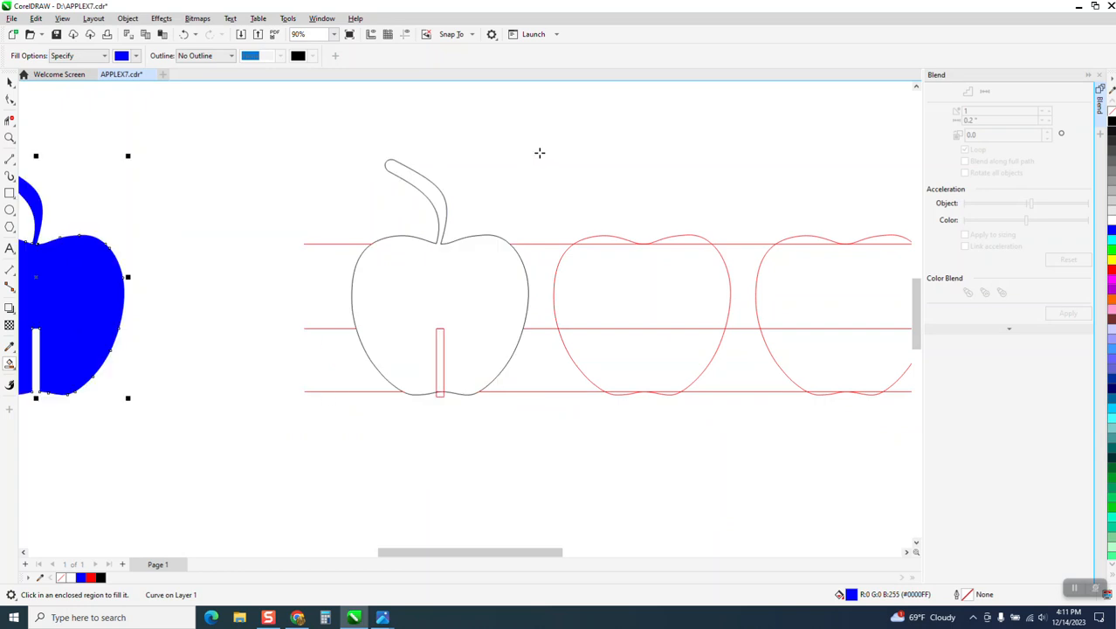
scroll(560, 267, "down", 1)
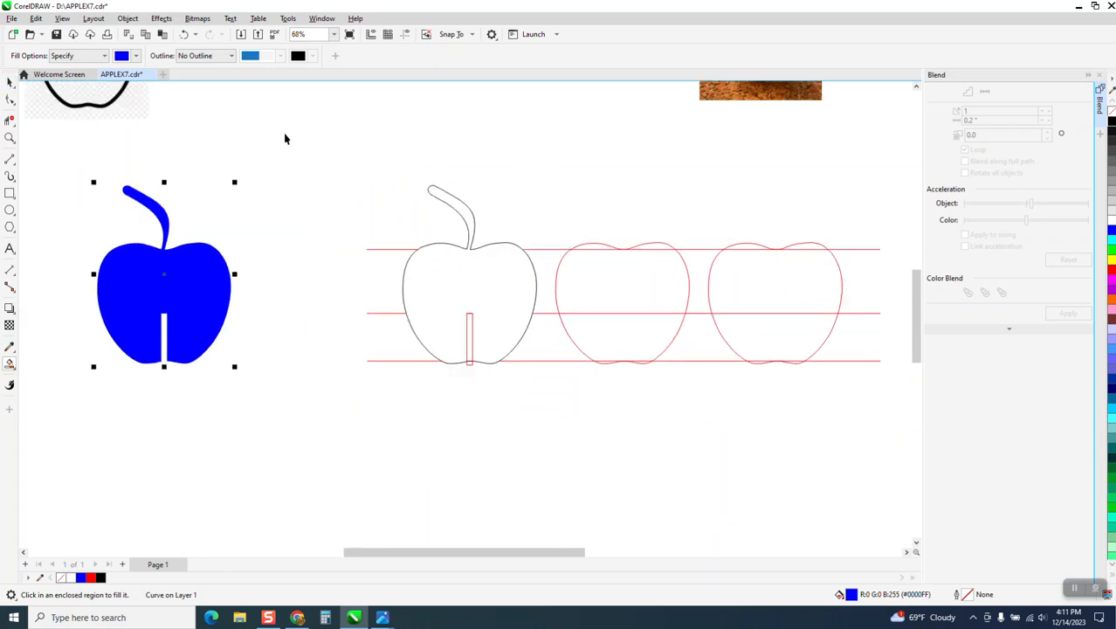
Step: Nudge the stemmed outline with its slot 8 inches down and the second apple 4 inches left into its place
key("space")
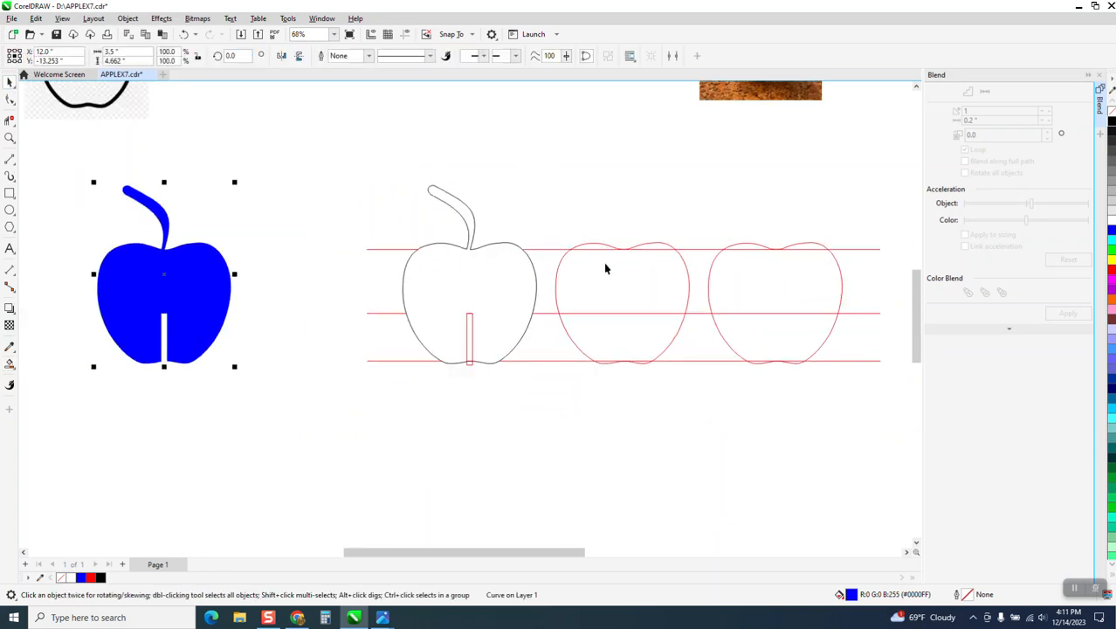
left_click_drag(394, 170, 542, 387)
key("Down")
key("Down")
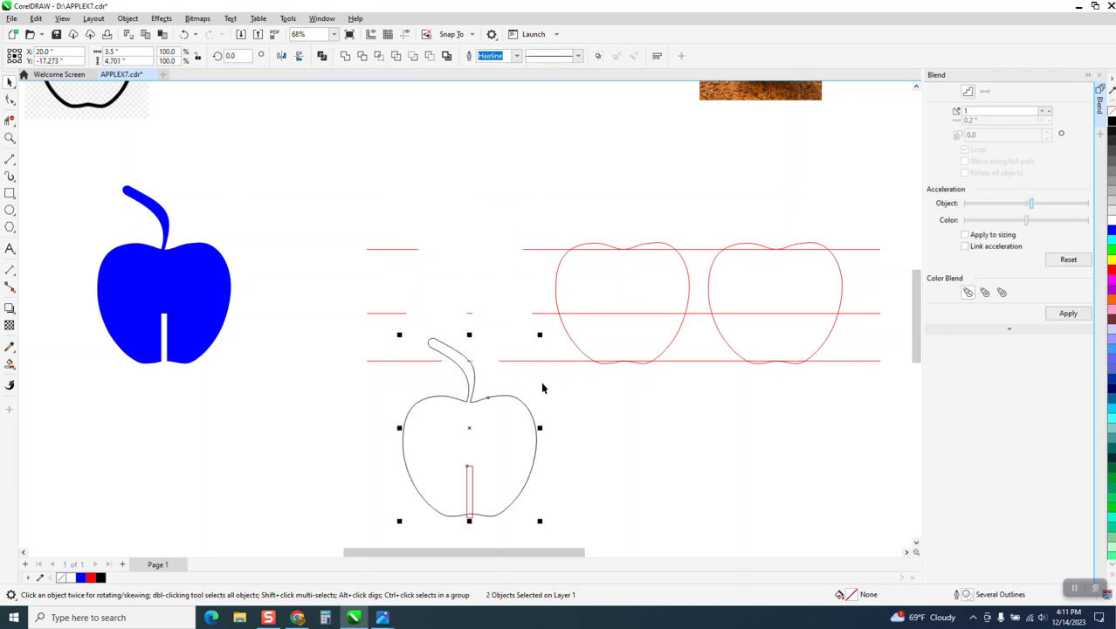
left_click(634, 254)
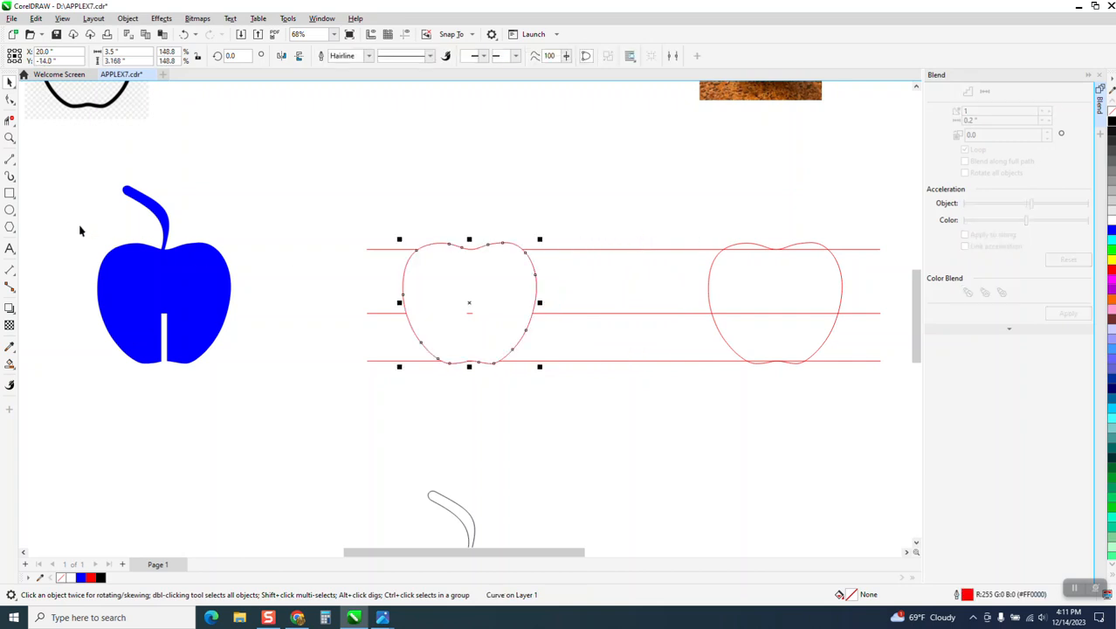
Step: Draw a slot rectangle 0.15 inch wide and about 3.34 inches tall, centered on the page inside the second apple
left_click(10, 193)
left_click_drag(283, 162, 299, 291)
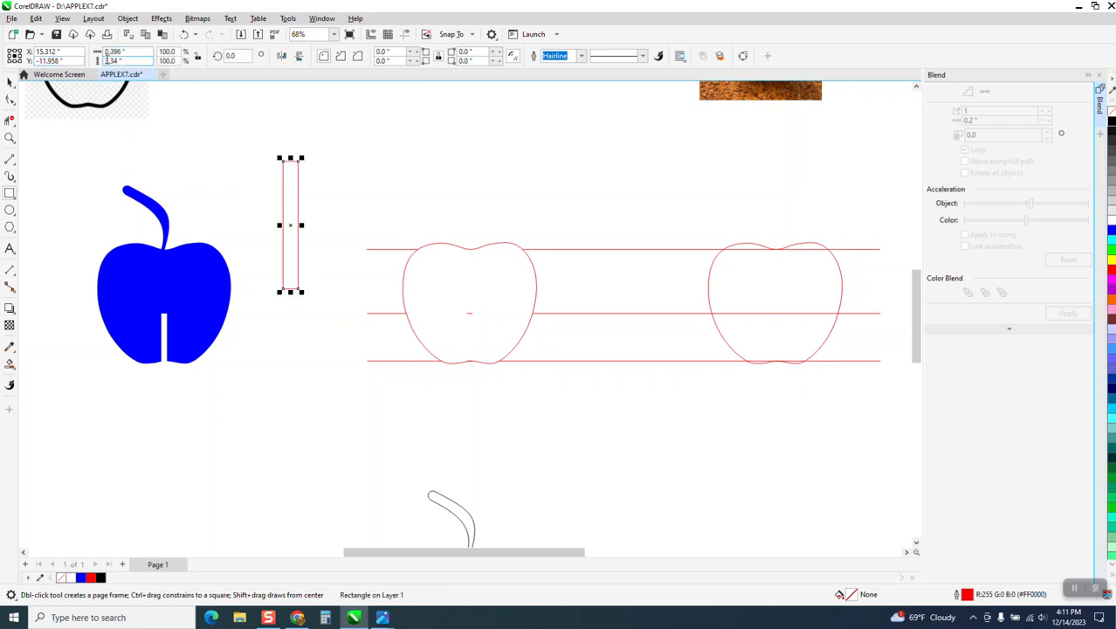
left_click_drag(127, 52, 41, 61)
type(".15")
key("Return")
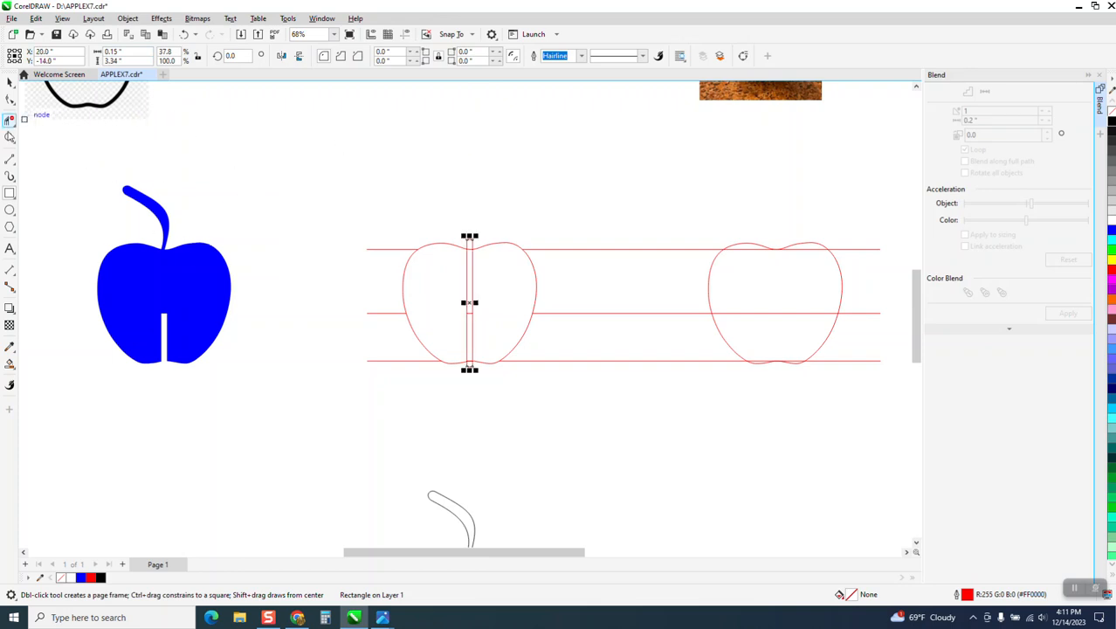
Step: Move the second apple's slot rectangle straight up until its bottom edge rests on the middle guide line
left_click(10, 137)
left_click_drag(385, 187, 636, 482)
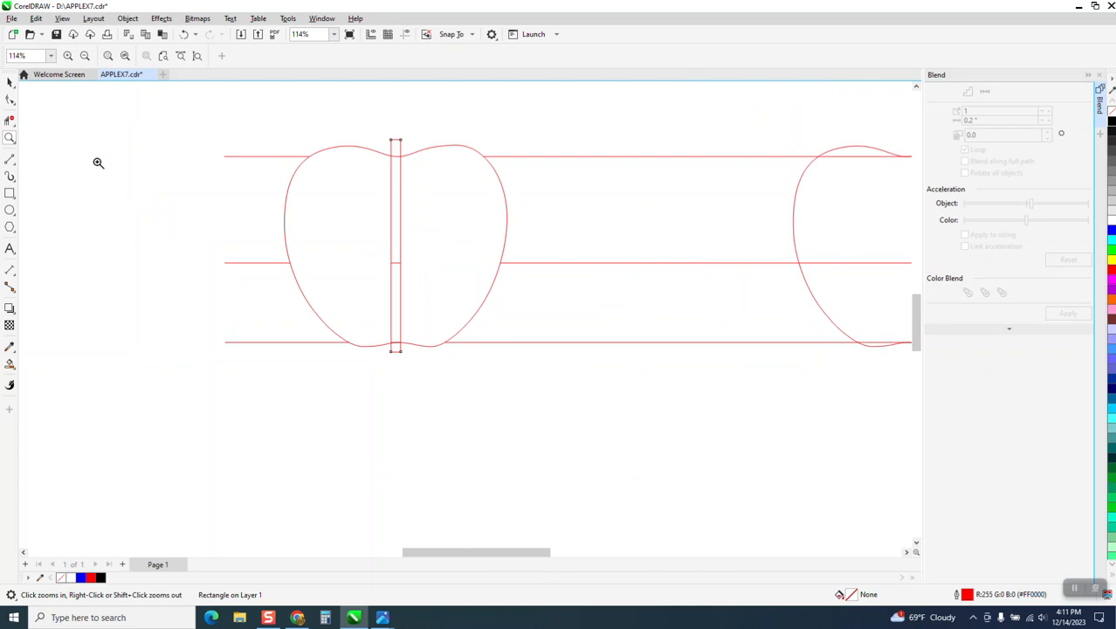
left_click(9, 82)
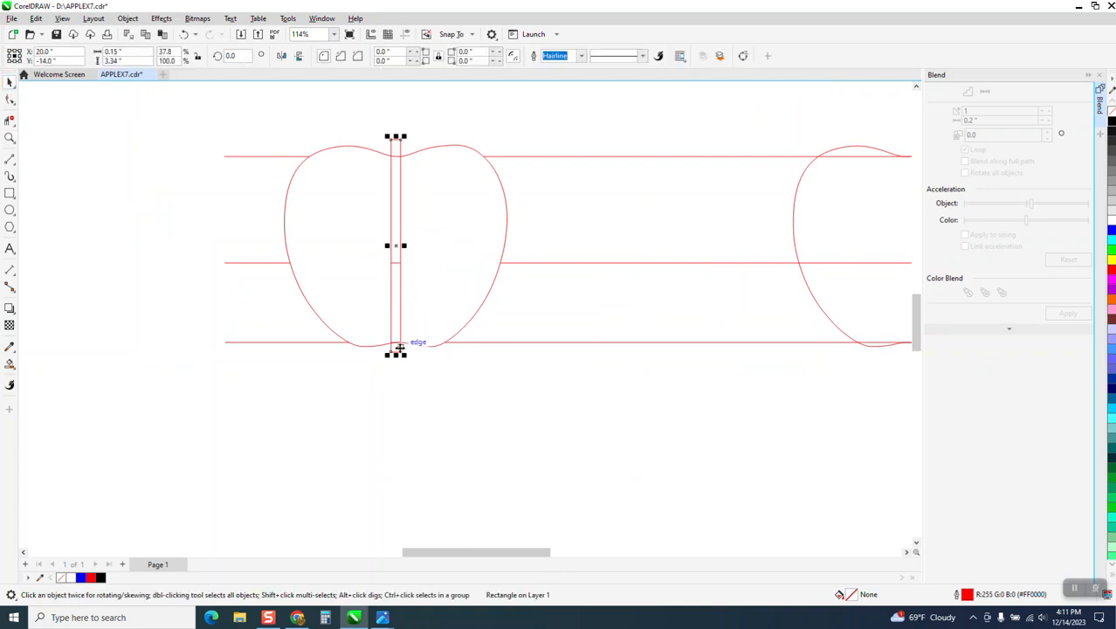
left_click_drag(396, 351, 390, 265)
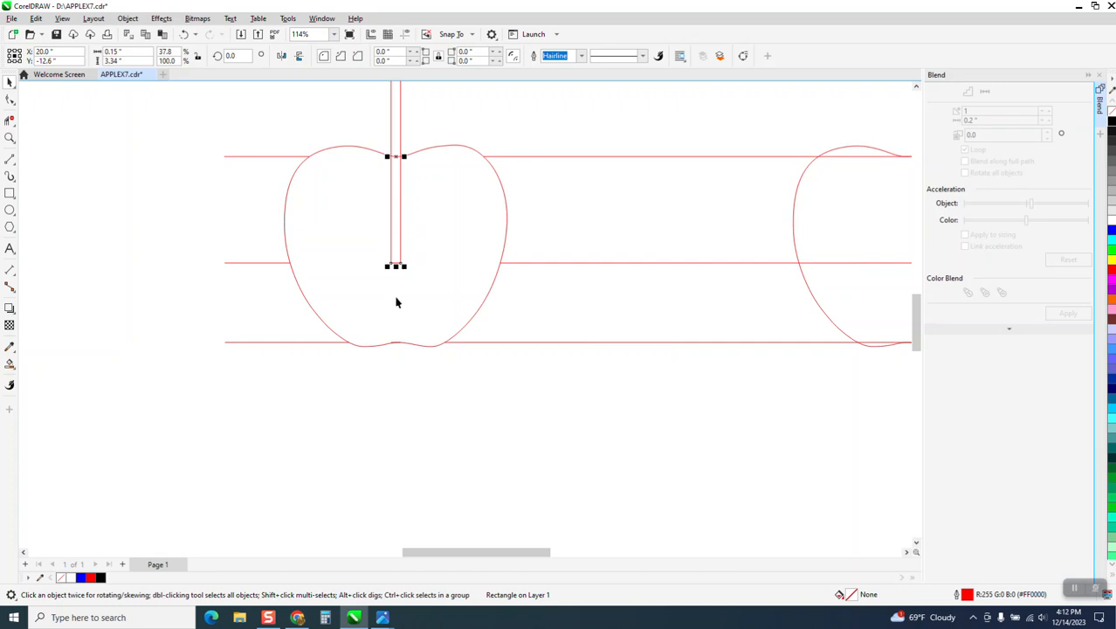
Step: Fill the second apple around its slot in blue with Smart Fill and place the copy below the blue stemmed apple
left_click(10, 119)
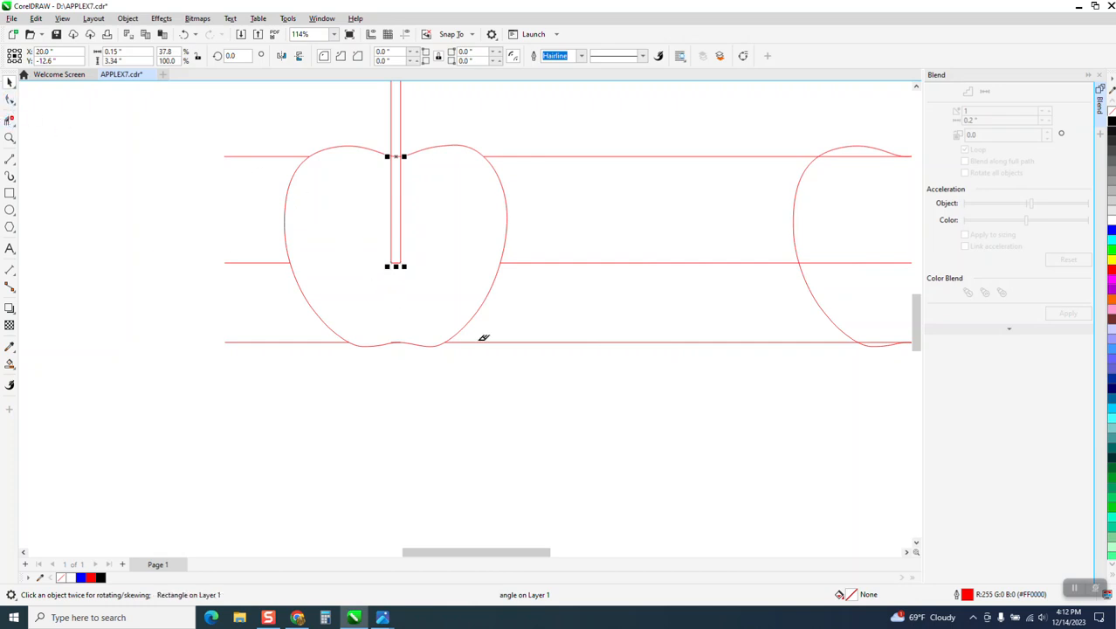
left_click(10, 363)
left_click(421, 255)
scroll(421, 255, "down", 4)
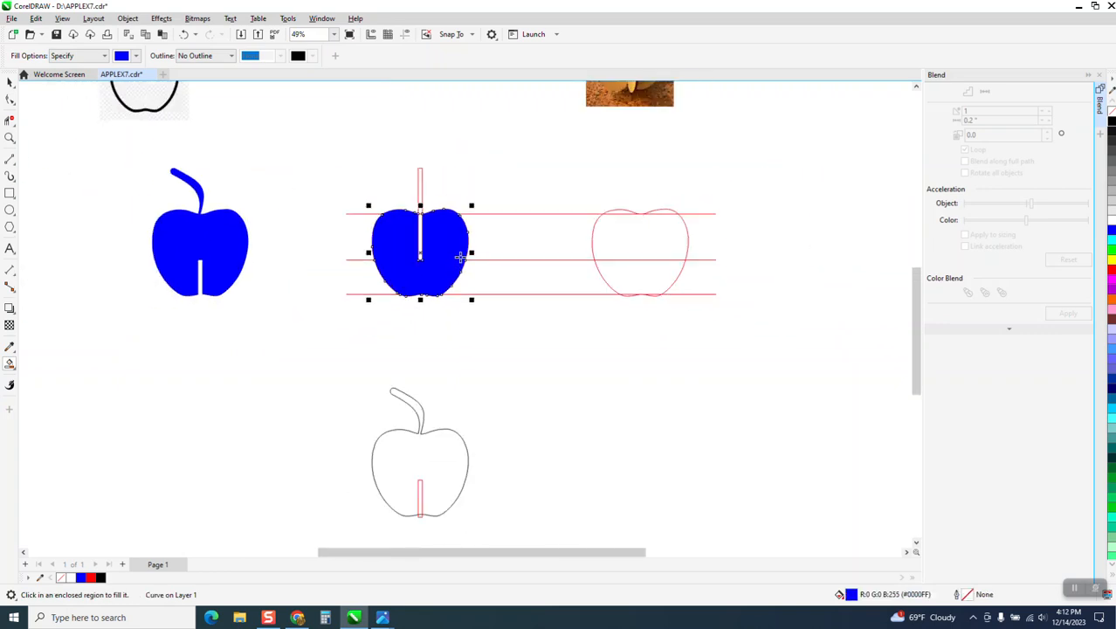
key("Down")
key("Left")
key("Left")
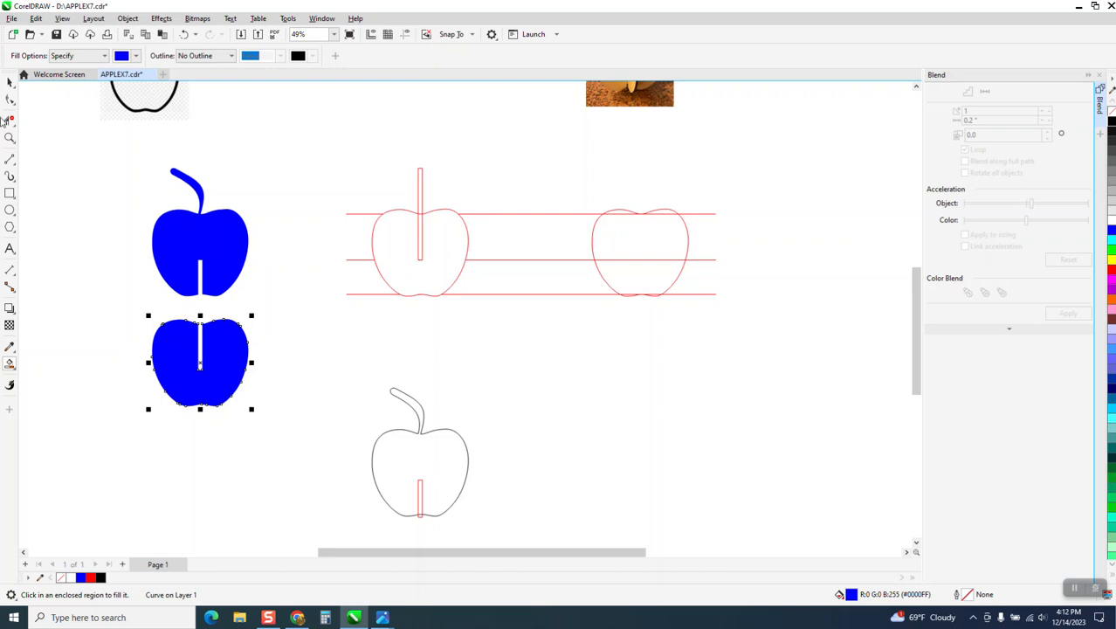
Step: Delete the red outline of the second apple and its slot rectangle
left_click(10, 81)
left_click(487, 206)
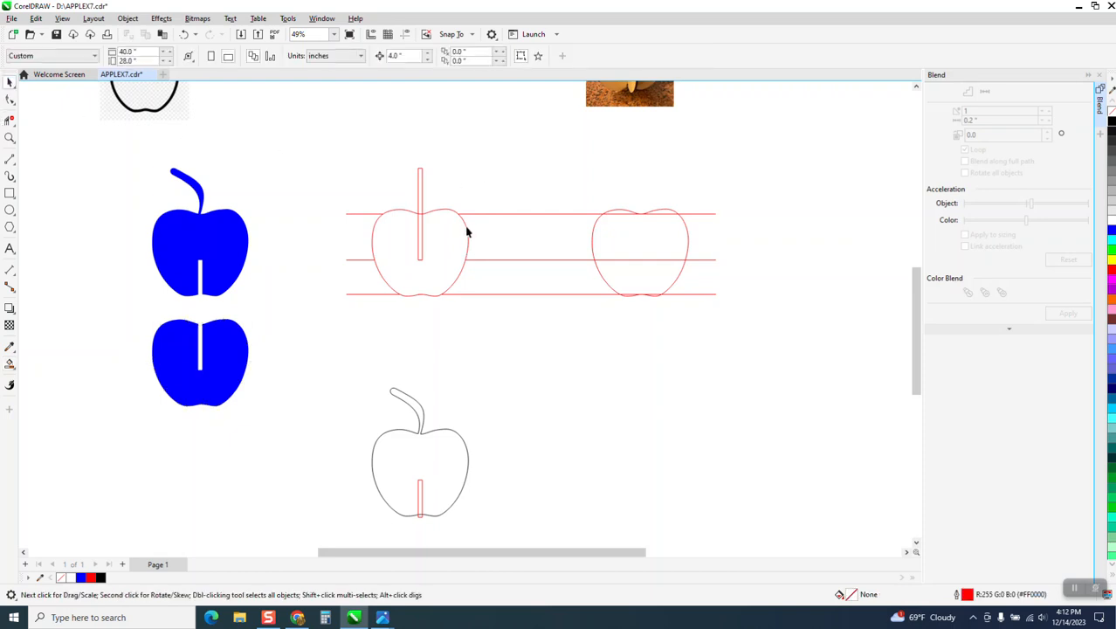
left_click(467, 231)
key("Delete")
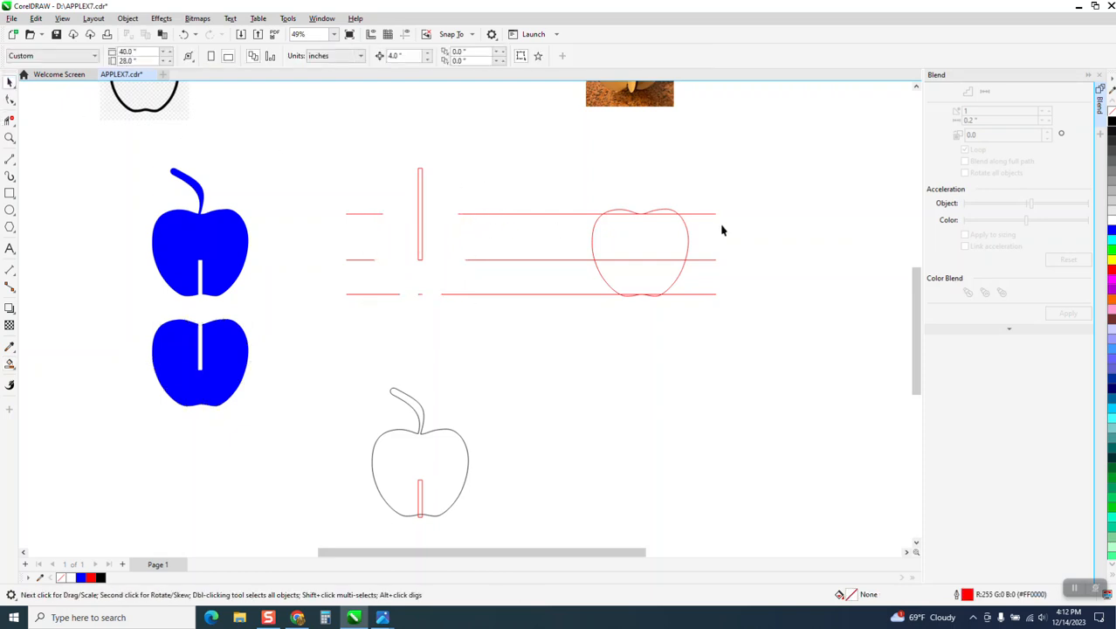
left_click(420, 182)
key("Delete")
Step: Nudge the third apple 8 inches left to the middle of the page
left_click(688, 237)
key("Left")
key("Left")
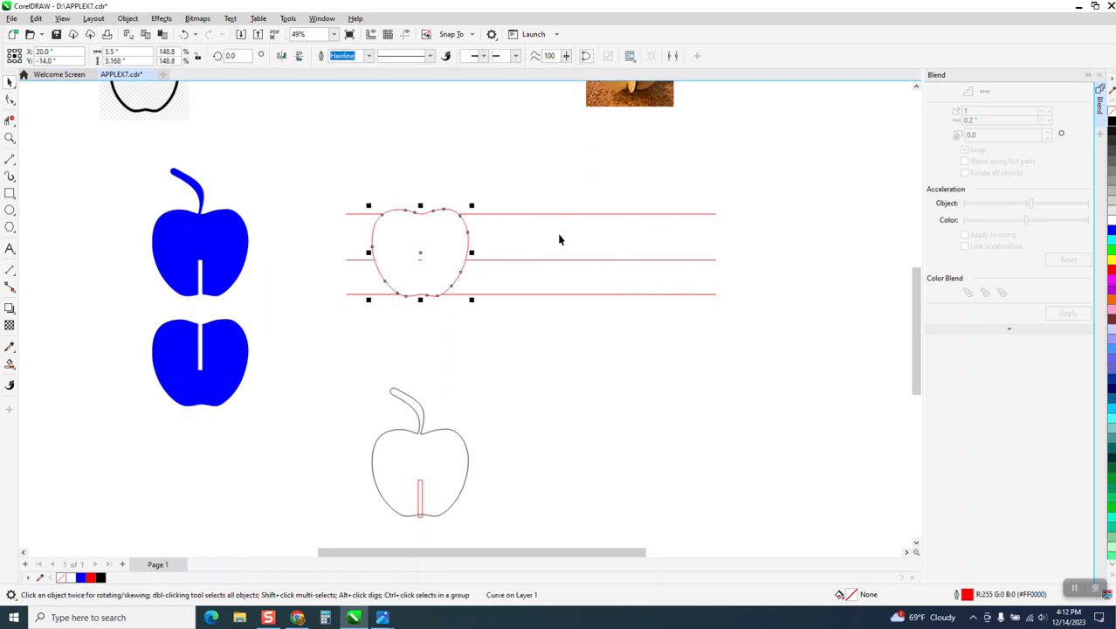
Step: Draw a slot rectangle 0.22 inch wide and about 6.2 inches tall, and center it on the page over the third apple
left_click(16, 195)
left_click_drag(315, 126, 302, 291)
double_click(123, 52)
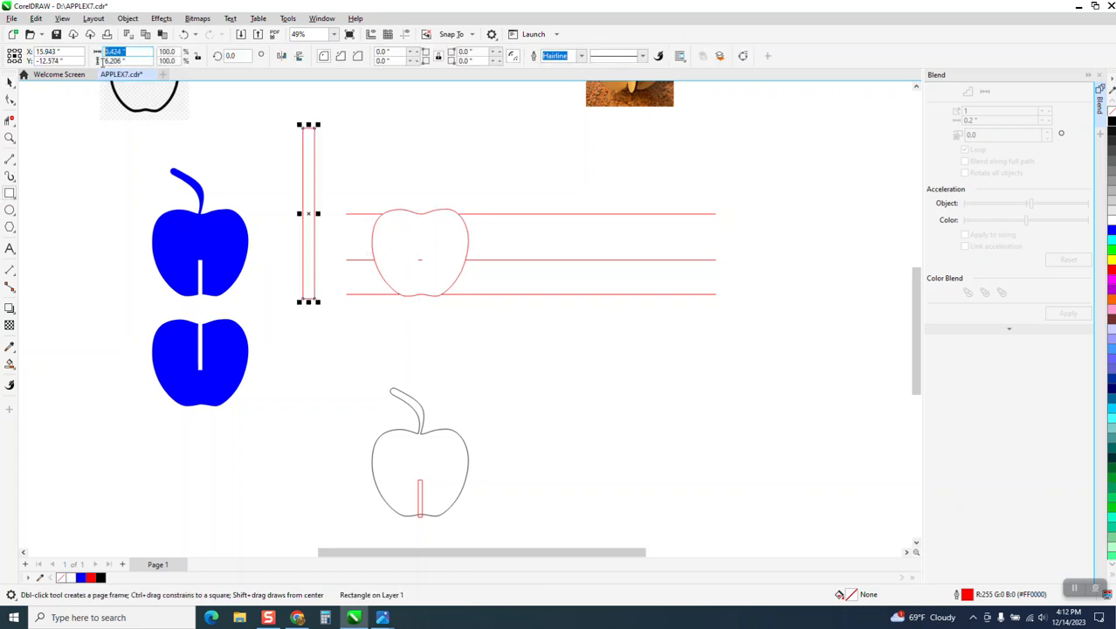
type(".22")
key("Return")
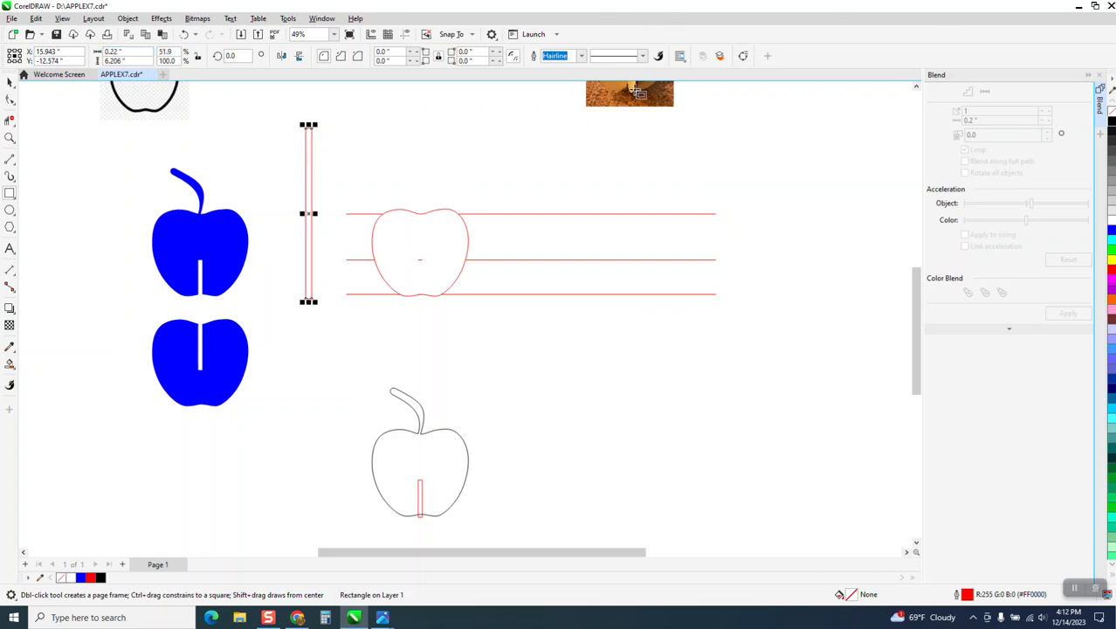
key("p")
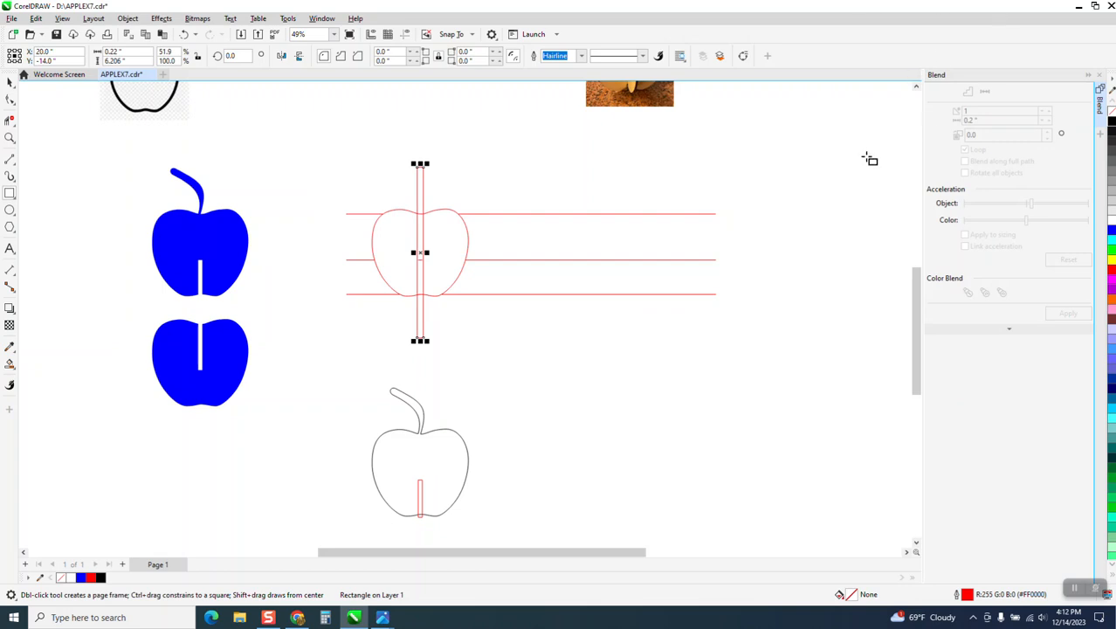
Step: Examine where the long slot ends above the bottom dip of the middle panel in the finished red apple set
left_click(10, 138)
scroll(269, 286, "down", 2)
scroll(324, 283, "down", 1)
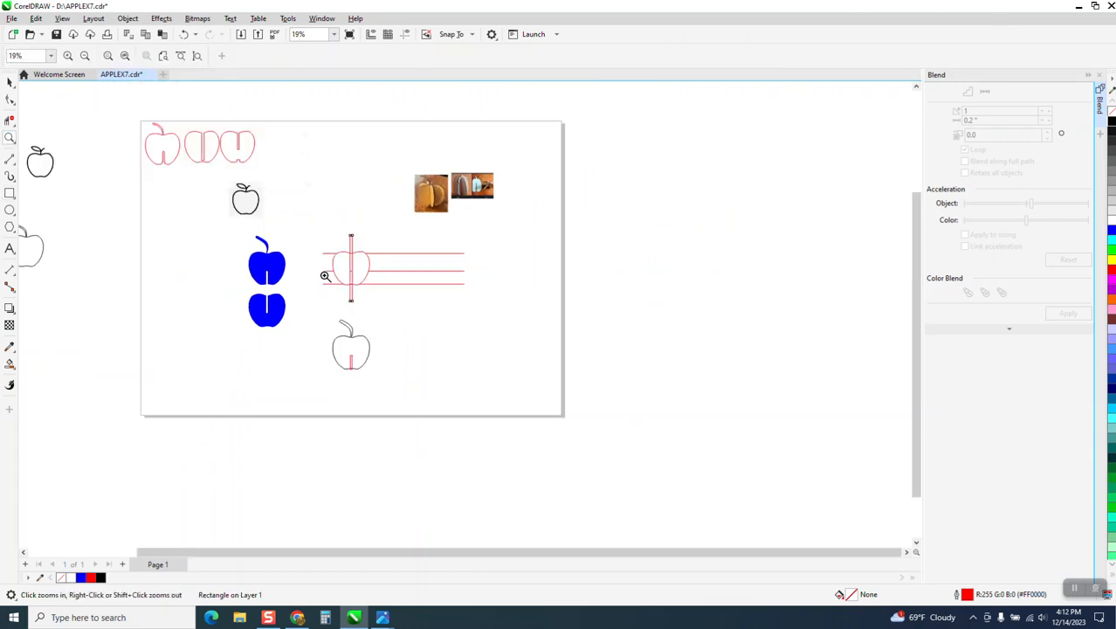
left_click_drag(196, 151, 217, 172)
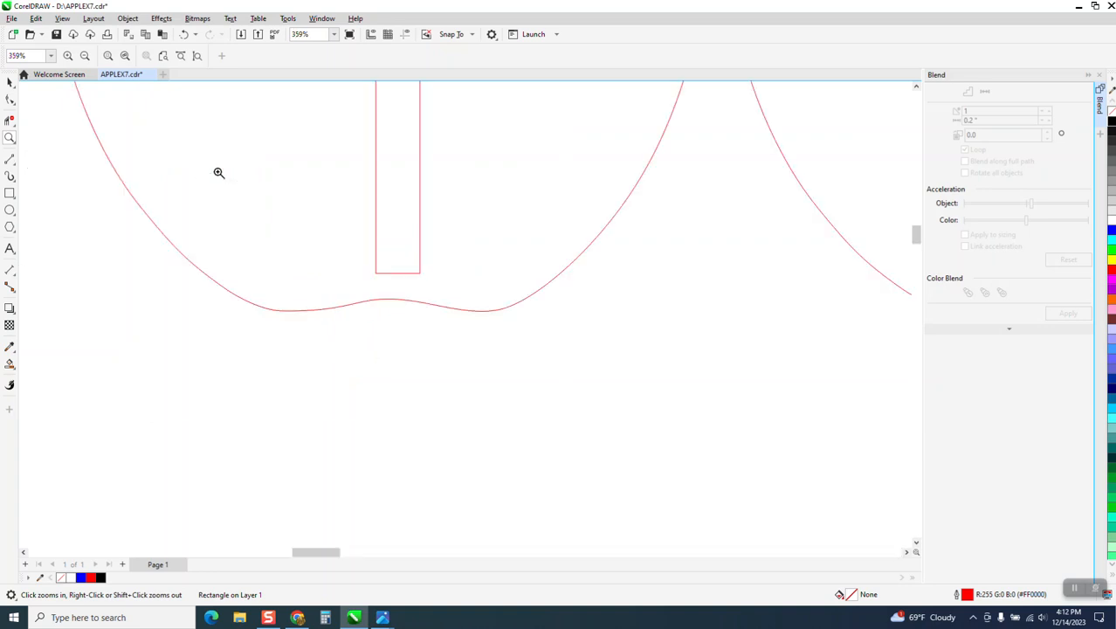
scroll(398, 282, "down", 2)
scroll(384, 274, "down", 4)
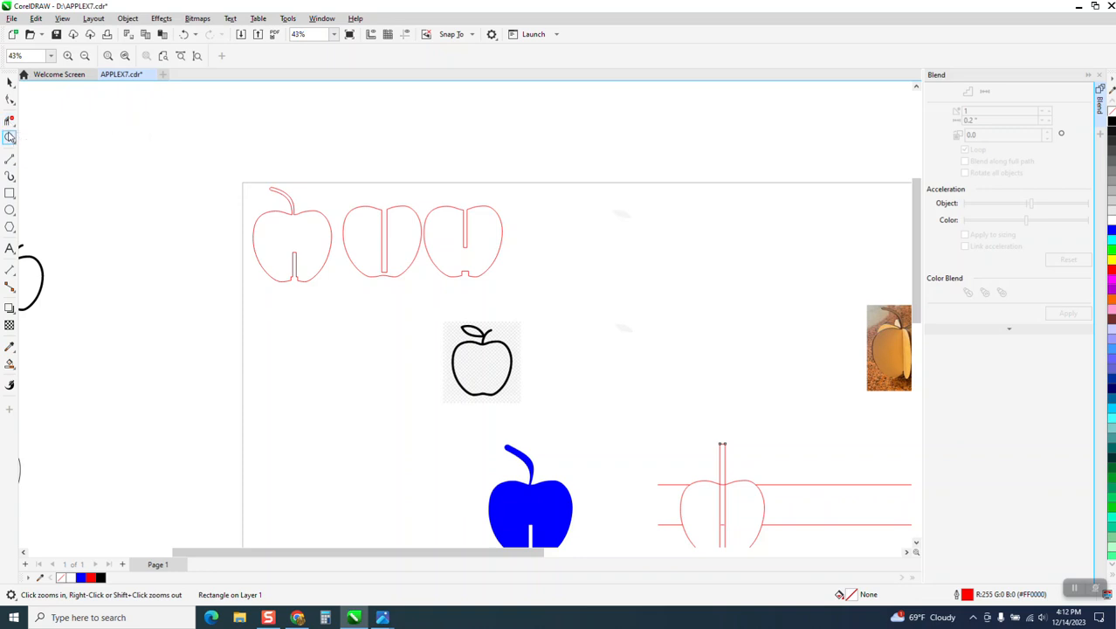
Step: Move the 0.22 inch slot rectangle up until its lower end sits just above the third apple's bottom dip
scroll(499, 300, "down", 1)
left_click_drag(608, 386, 761, 519)
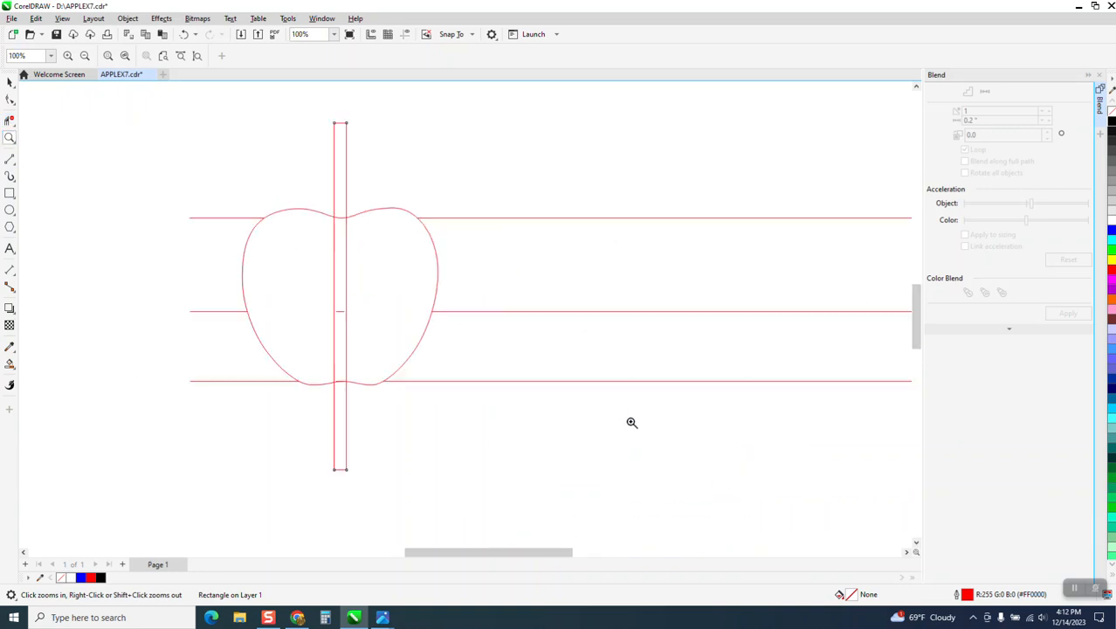
left_click(9, 82)
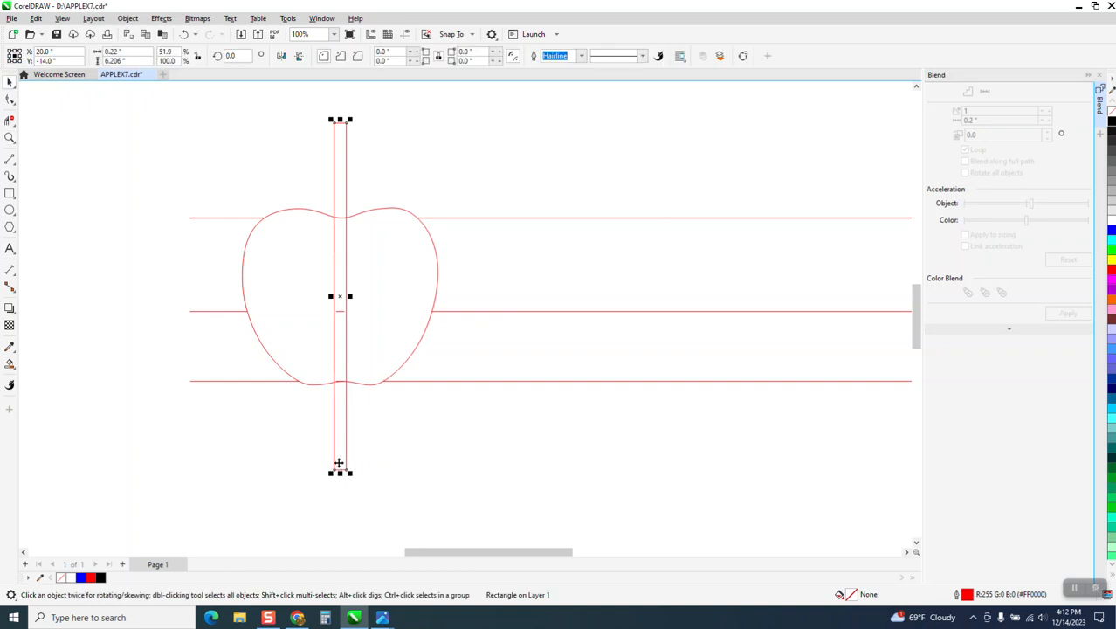
left_click_drag(340, 470, 334, 365)
Step: Smart Fill the third apple in blue around its long slot
left_click(314, 344)
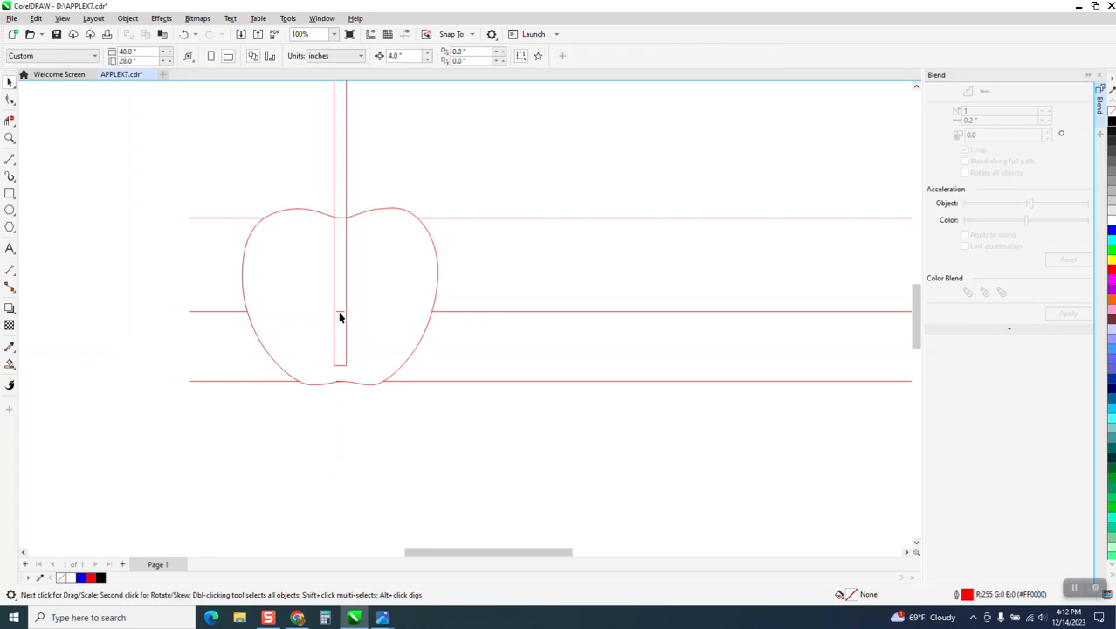
left_click(9, 363)
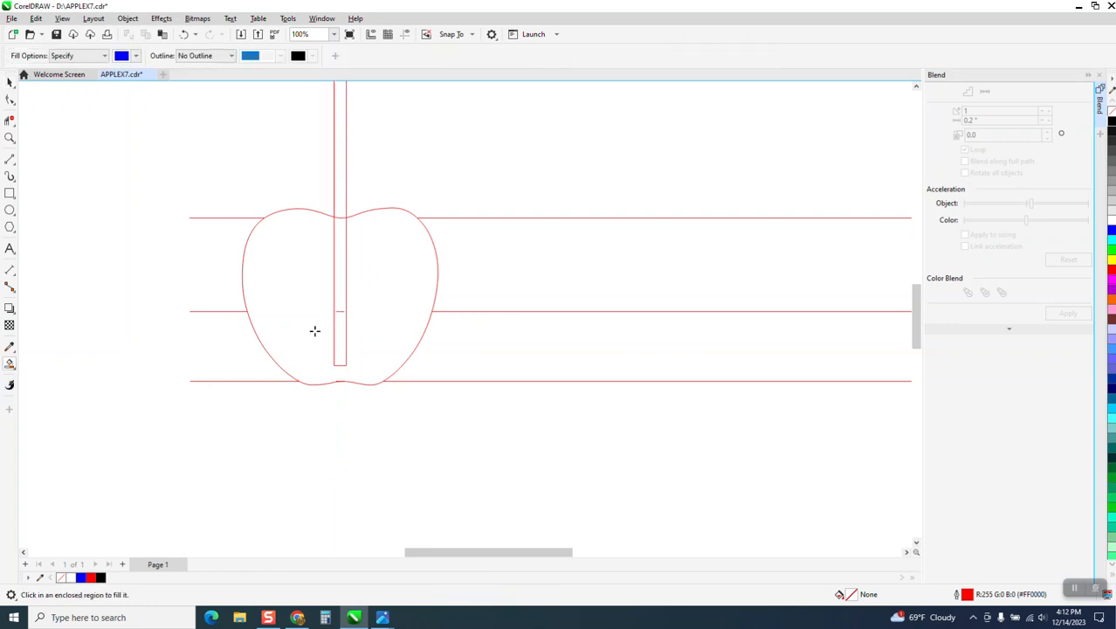
left_click(314, 331)
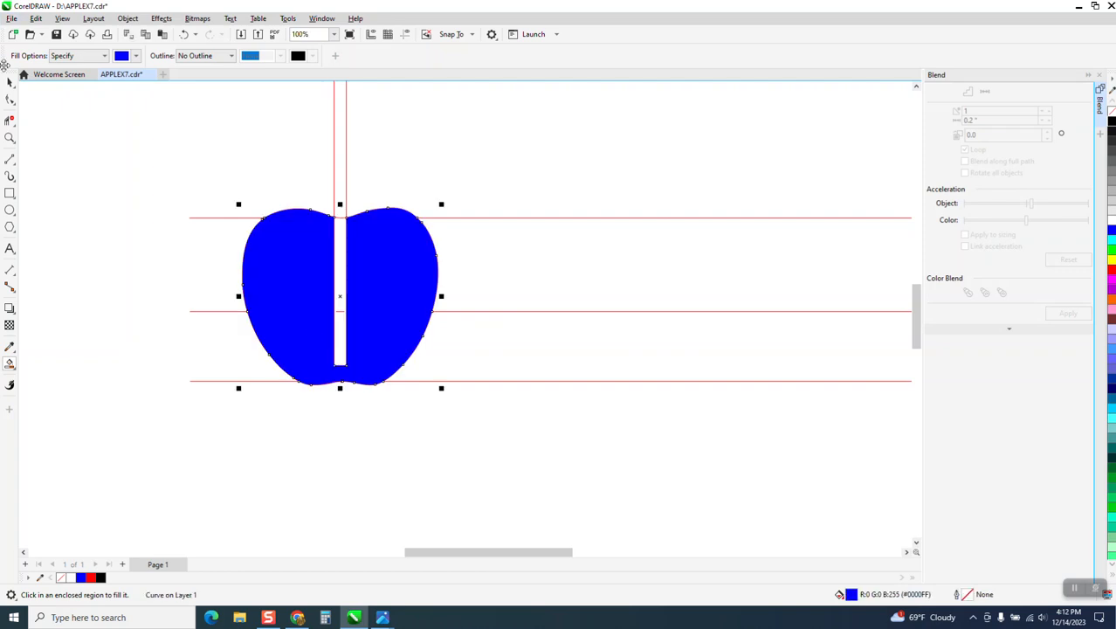
Step: Move the filled apple 4 inches down and 4 inches right, and give it no fill and a red hairline outline
left_click(10, 82)
scroll(408, 266, "down", 3)
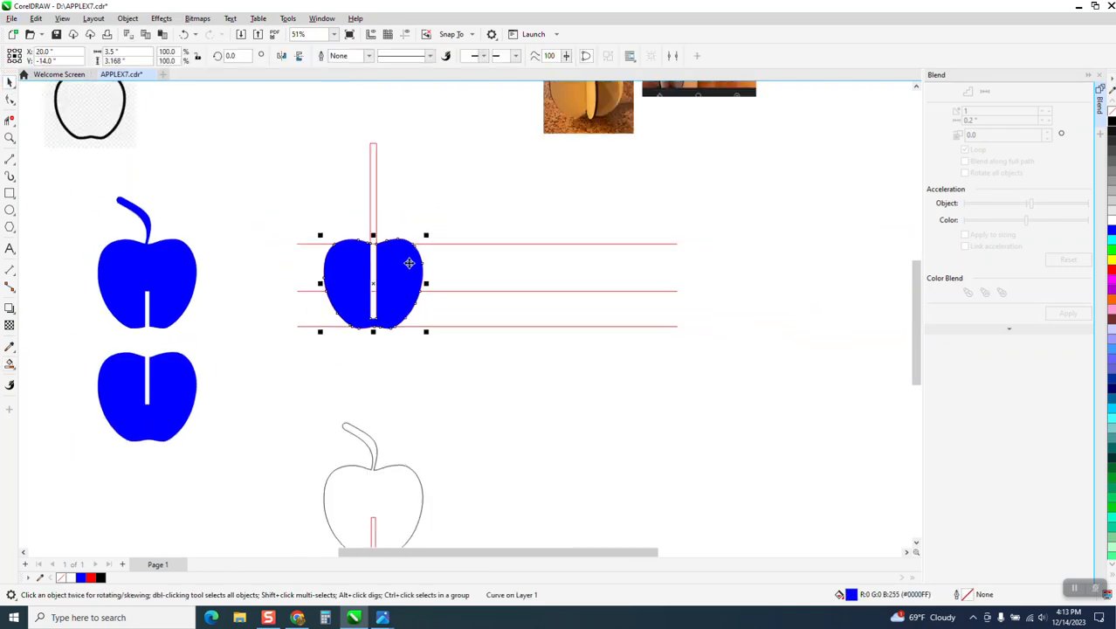
left_click_drag(410, 259, 410, 372)
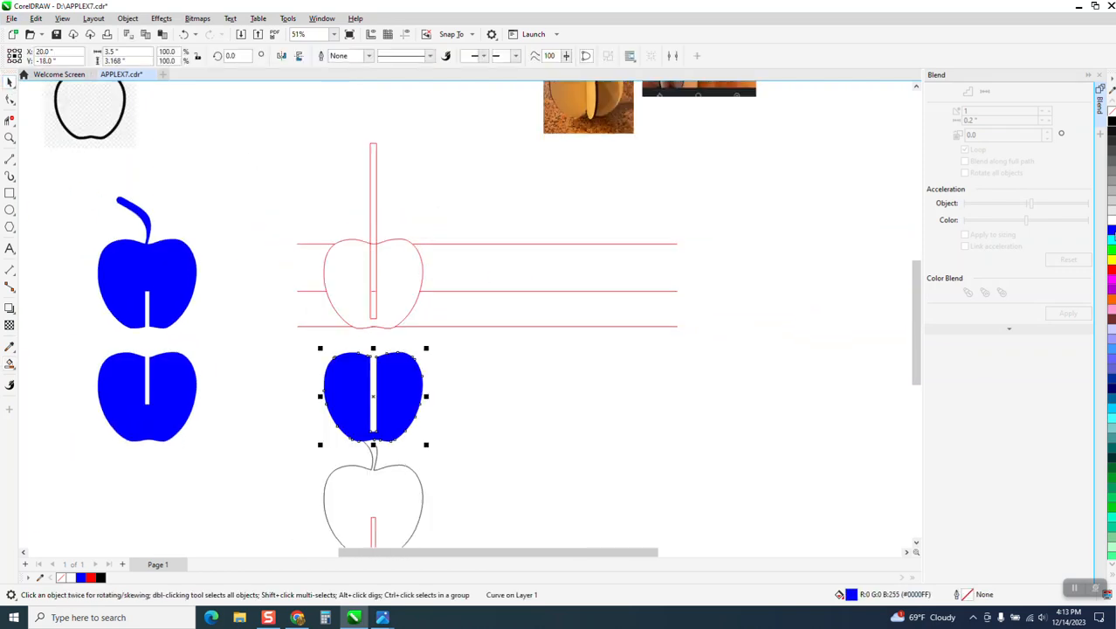
left_click(1112, 117)
right_click(1112, 274)
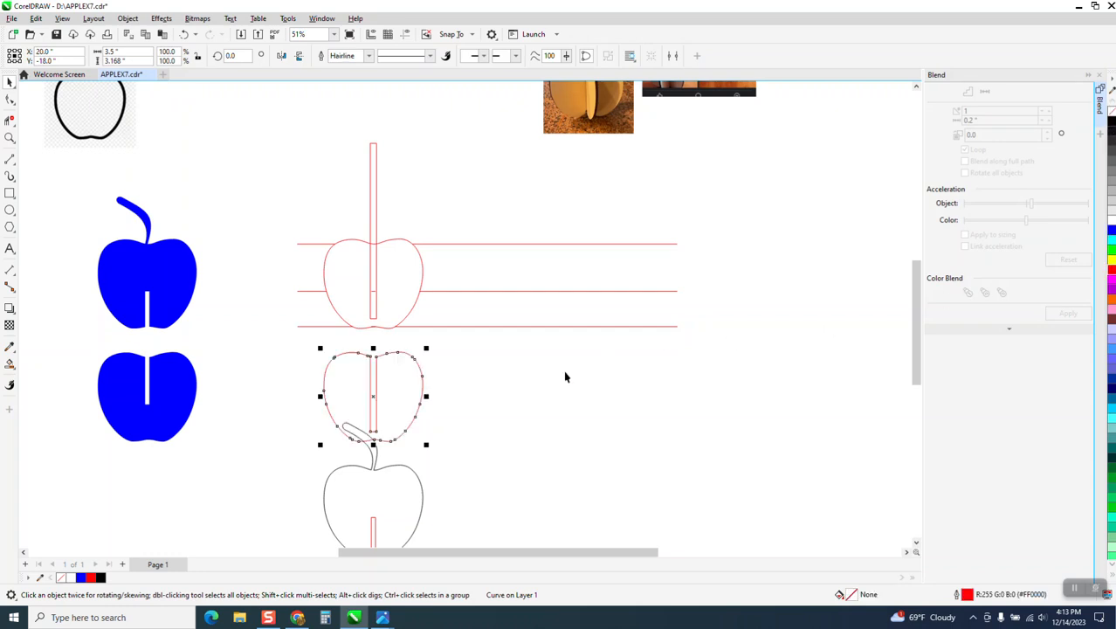
key("Right")
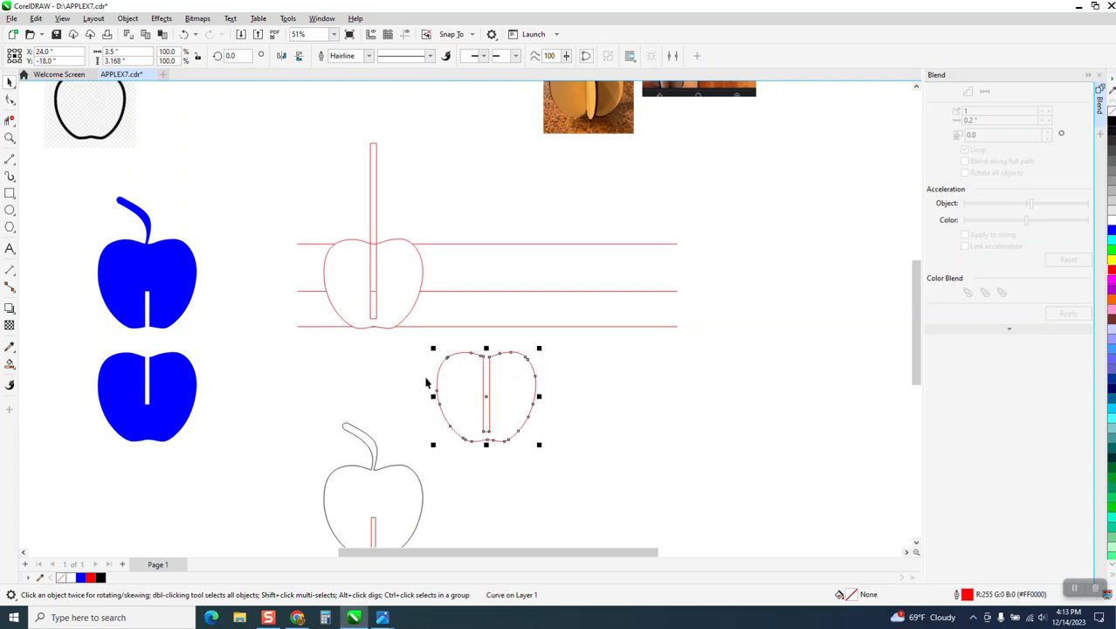
Step: Delete the old apple outline, slot rectangle and horizontal guide lines, and nudge the stemmed blue apple 8 inches right into their place
left_click_drag(239, 128, 720, 332)
key("Delete")
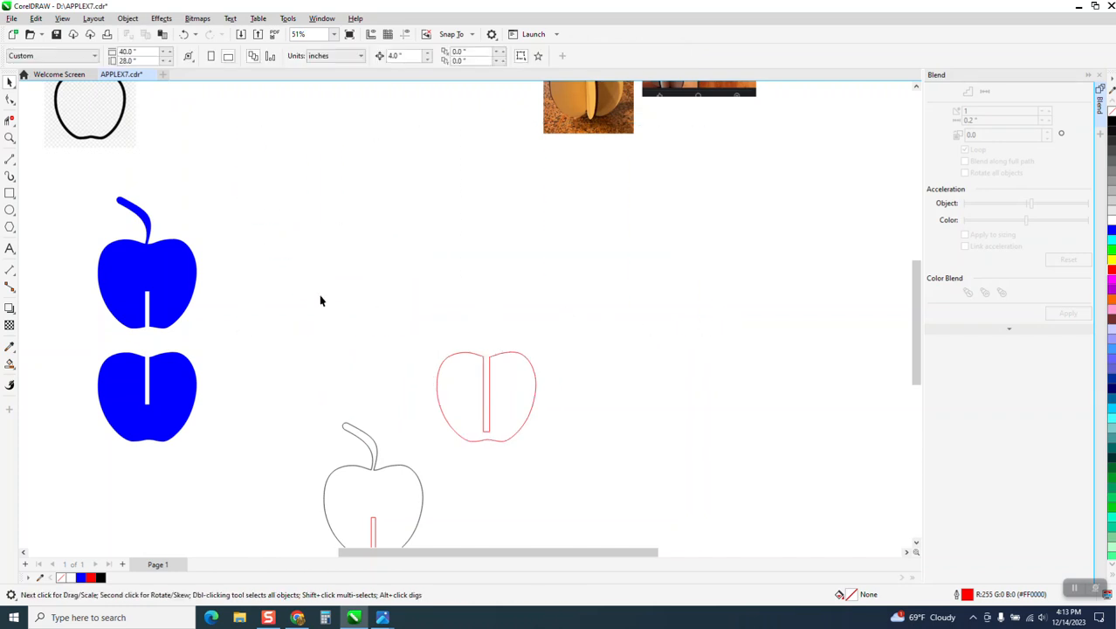
left_click(171, 293)
key("Right")
key("Right")
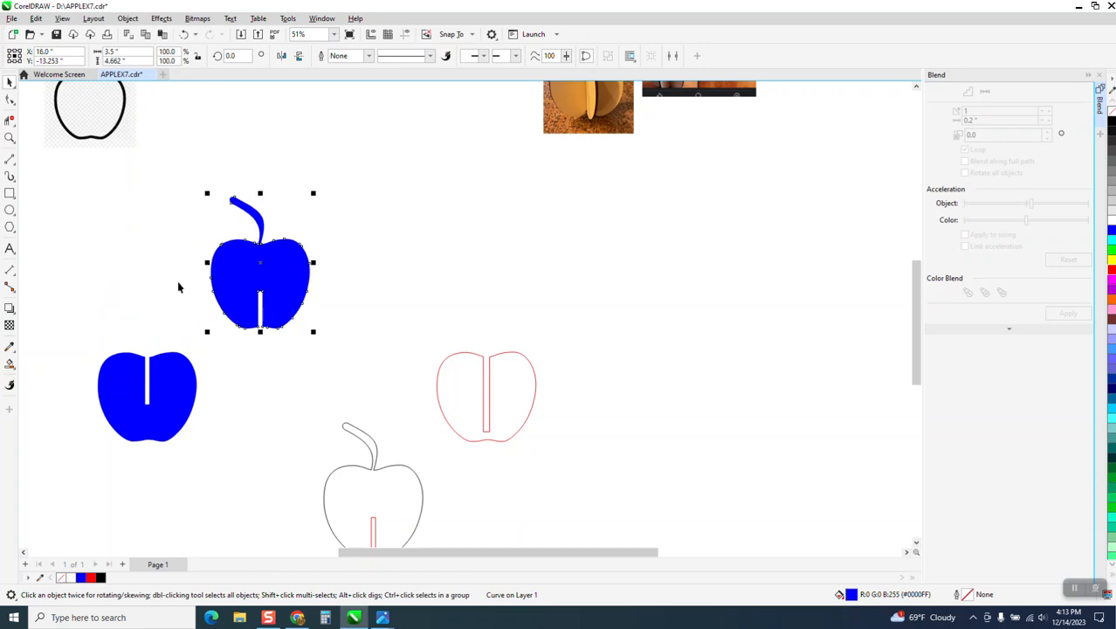
Step: Give both blue apple panels no fill and a red hairline outline
left_click_drag(38, 176, 515, 455)
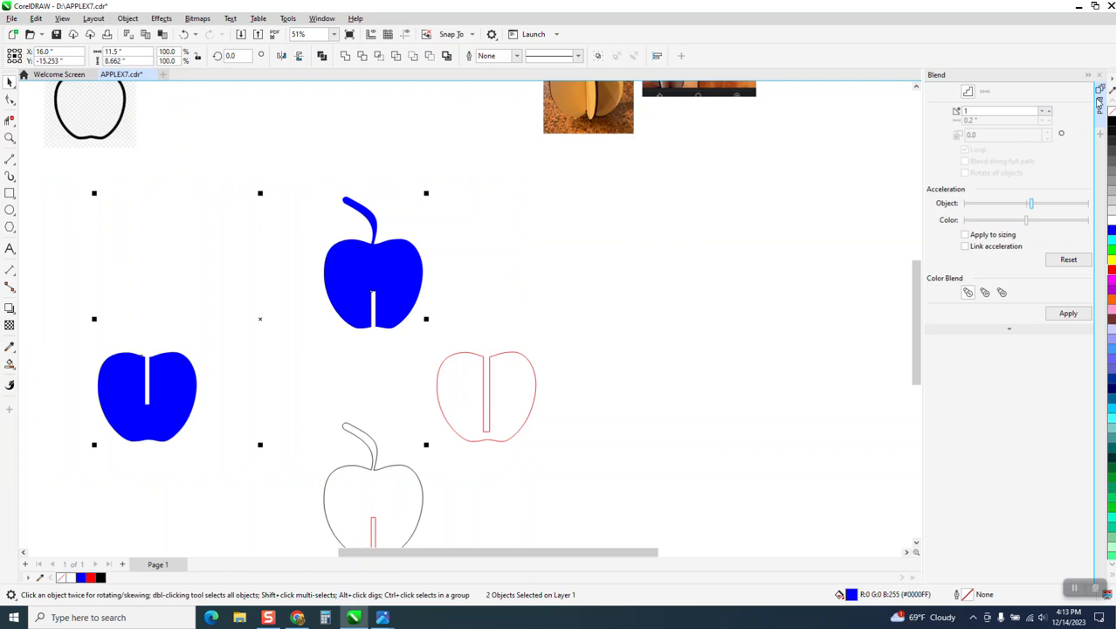
left_click(1112, 113)
right_click(1111, 126)
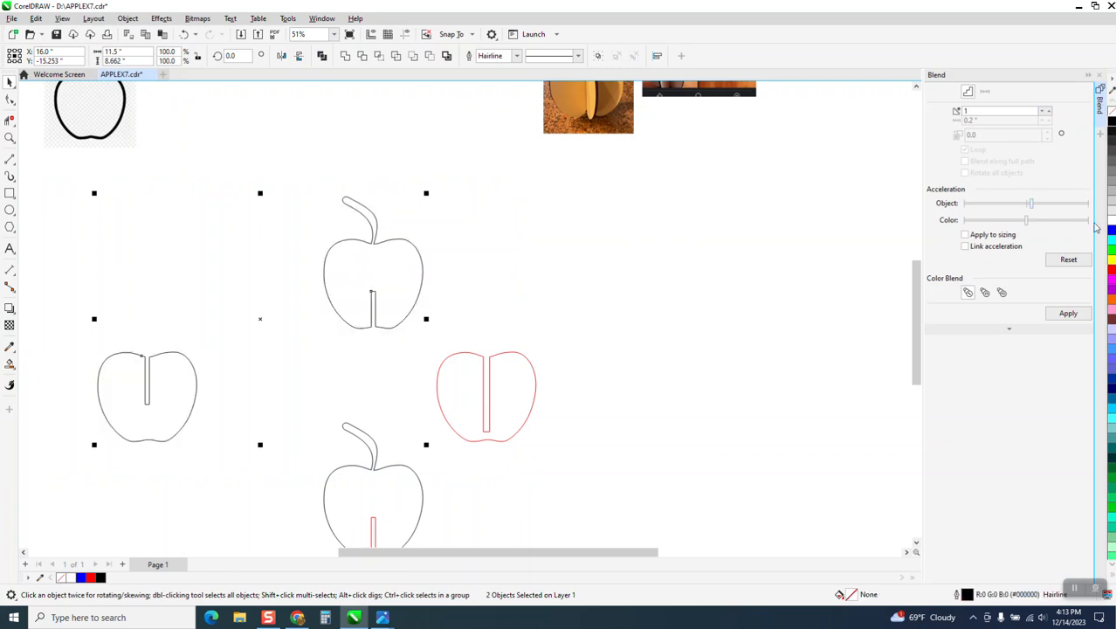
right_click(1112, 272)
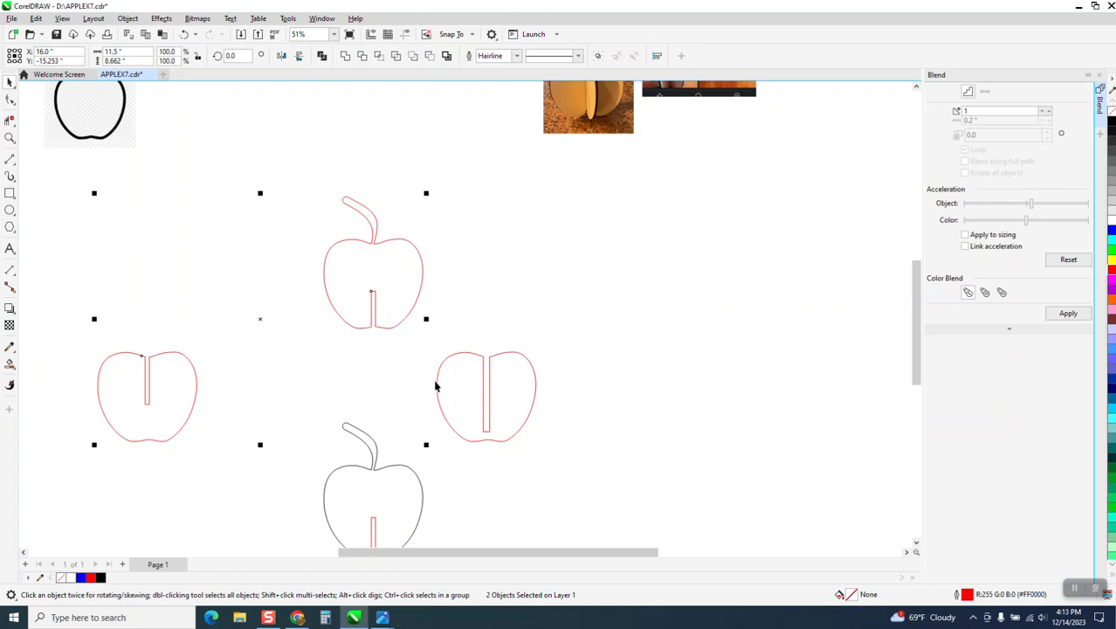
left_click(10, 193)
left_click_drag(459, 403, 569, 455)
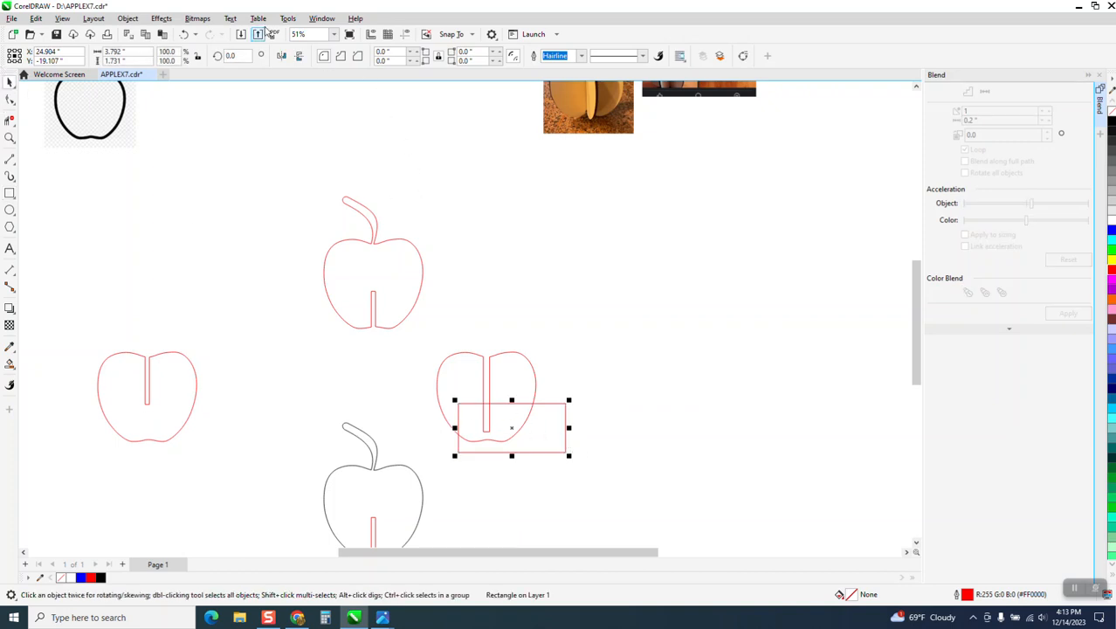
left_click(184, 34)
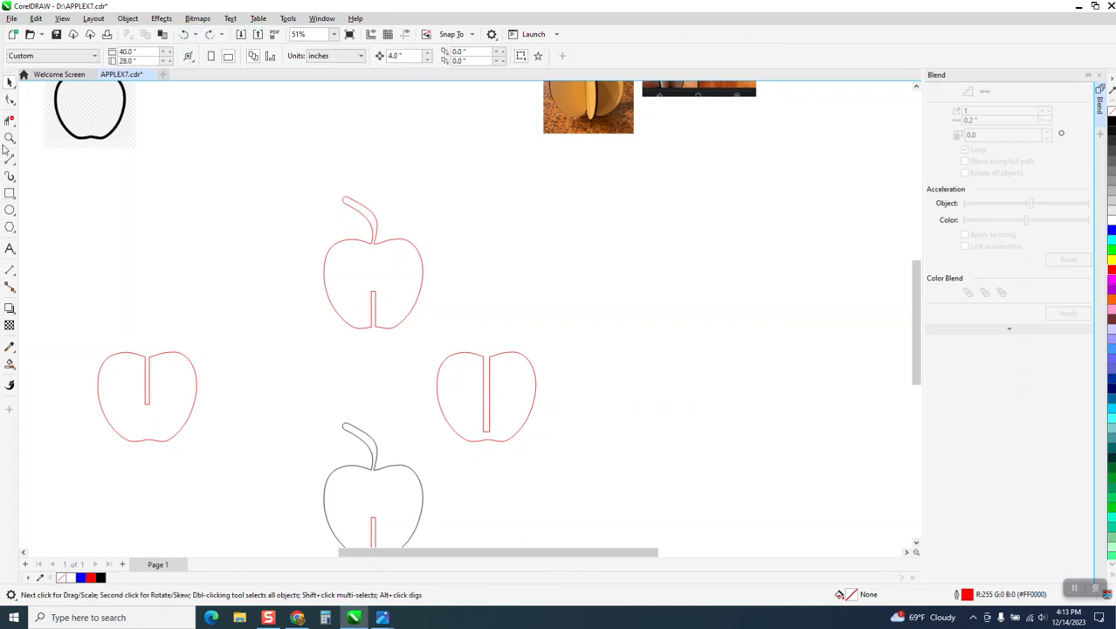
Step: Examine the lower slot ends of the long-slot panel and the stemmed panel up close
left_click(10, 137)
left_click_drag(434, 400, 612, 463)
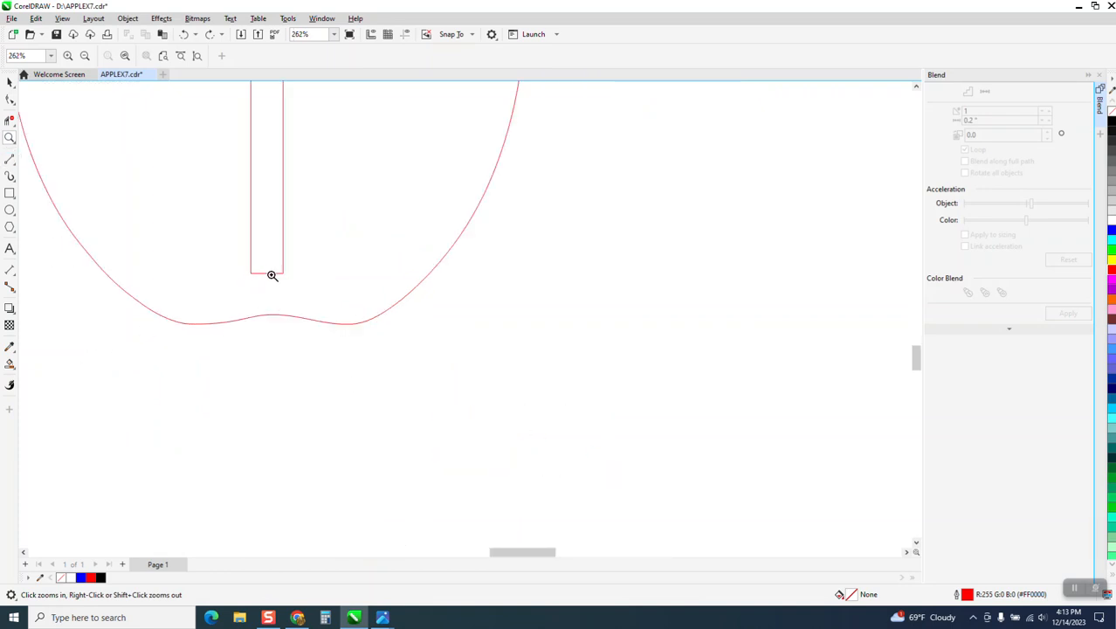
right_click(304, 315)
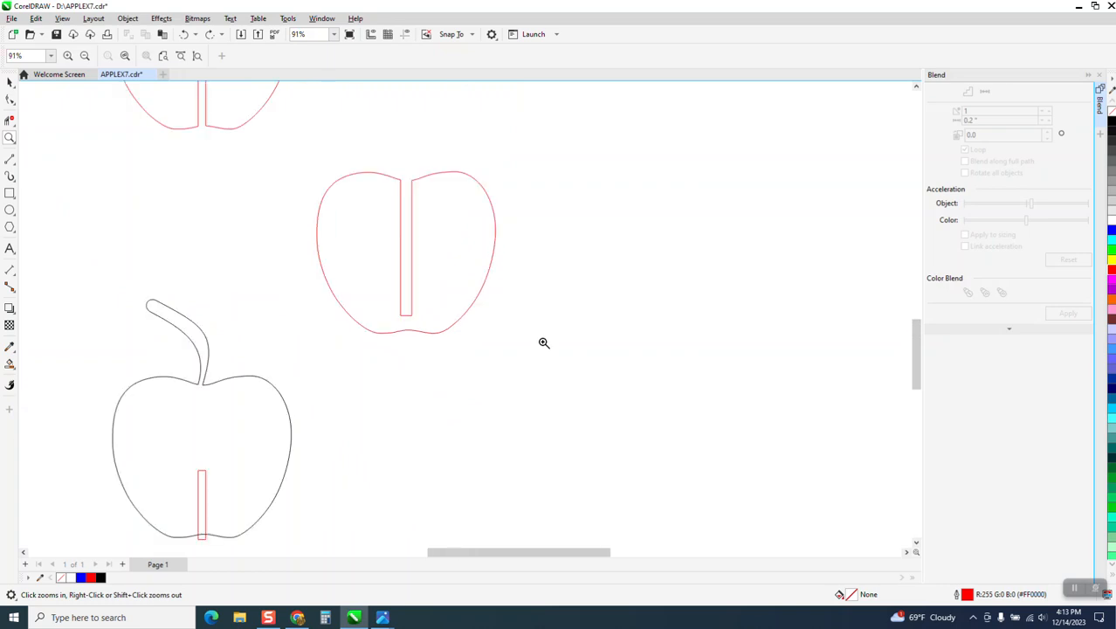
scroll(318, 376, "down", 4)
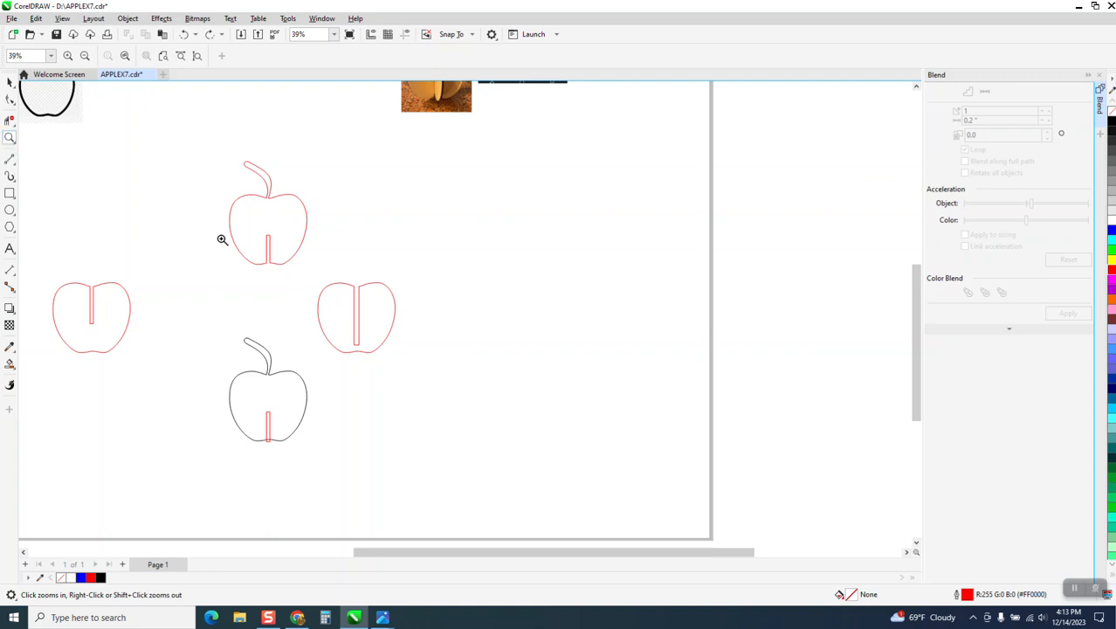
left_click_drag(223, 242, 347, 281)
left_click(9, 194)
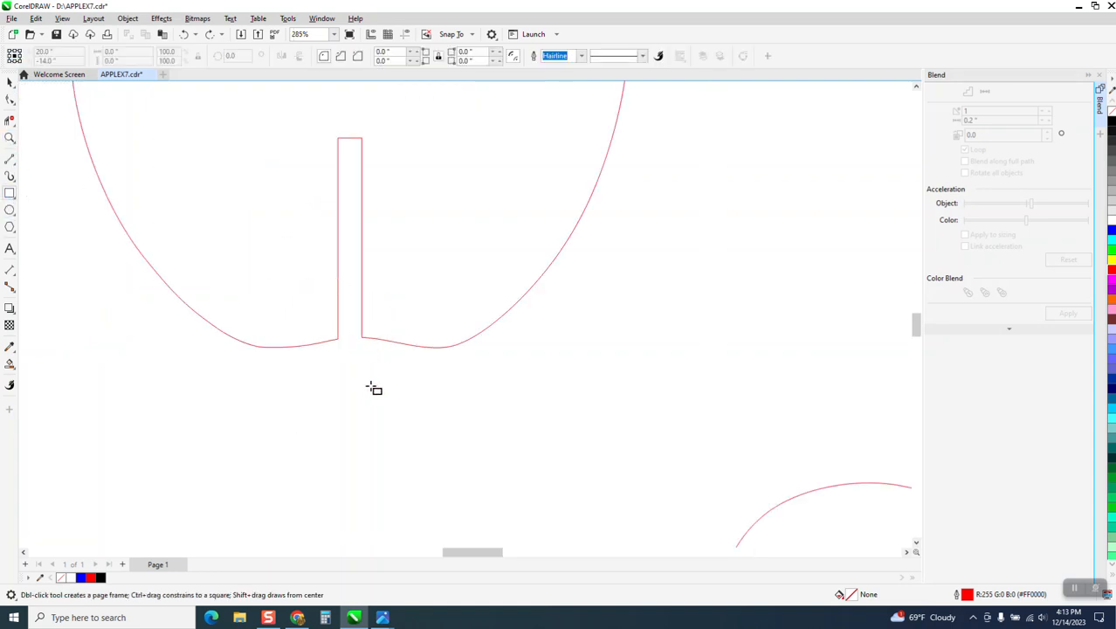
scroll(411, 386, "down", 6)
scroll(457, 333, "down", 3)
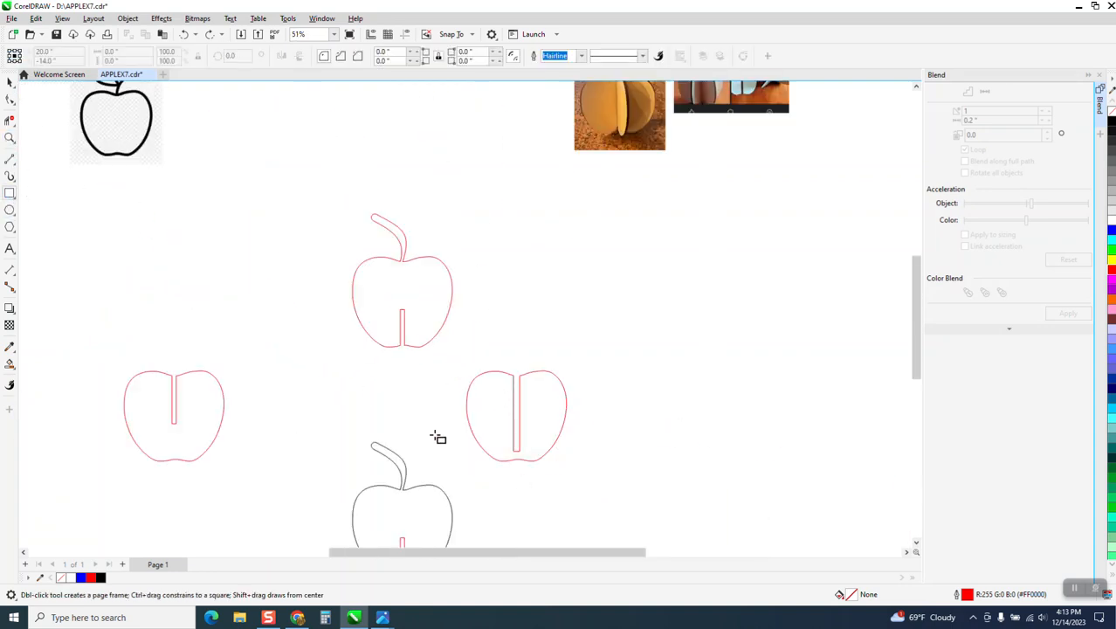
Step: Draw a rectangle about 0.5 by 0.39 inch across the long-slot panel's lower slot end, narrowing it to sit centered on the slot
left_click(10, 137)
left_click_drag(502, 432, 584, 478)
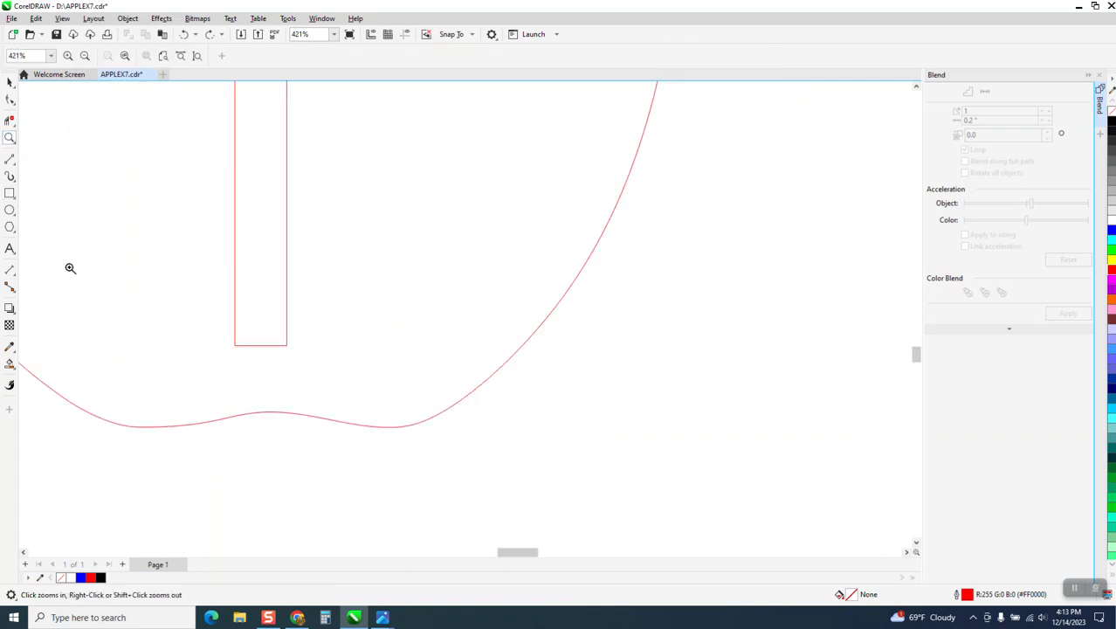
left_click(10, 194)
left_click_drag(187, 334, 320, 426)
left_click(10, 82)
left_click_drag(183, 379, 200, 379)
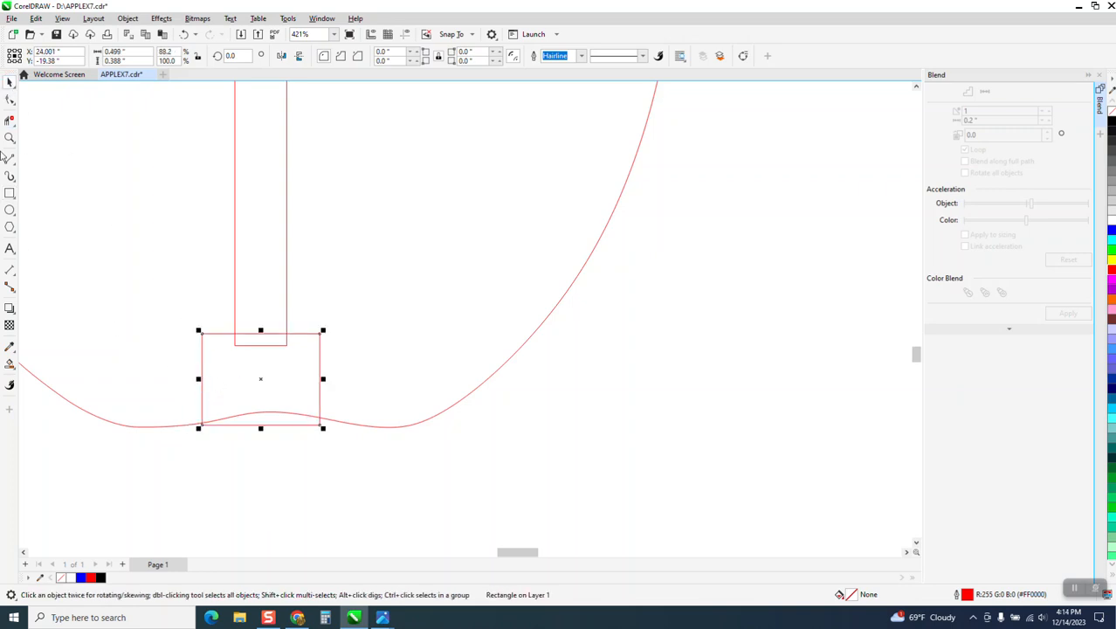
Step: Move the small rectangle over the stemmed apple's slot opening, centered on the slot with its lower edge at the apple's base, and activate Virtual Segment Delete
left_click(10, 120)
scroll(298, 396, "down", 1)
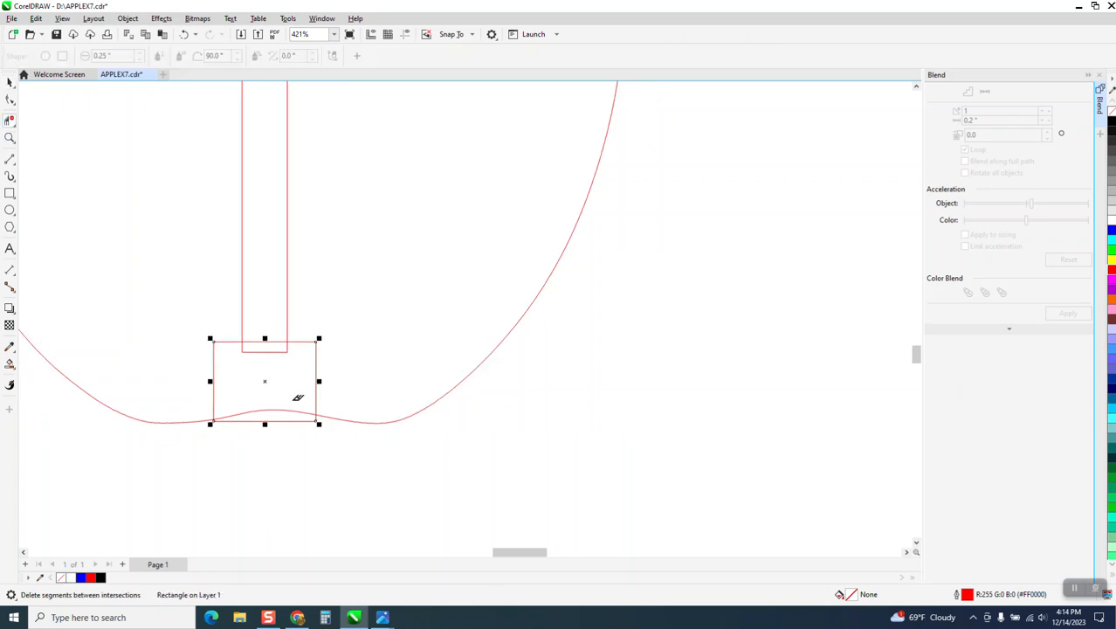
scroll(298, 396, "down", 2)
scroll(366, 398, "down", 4)
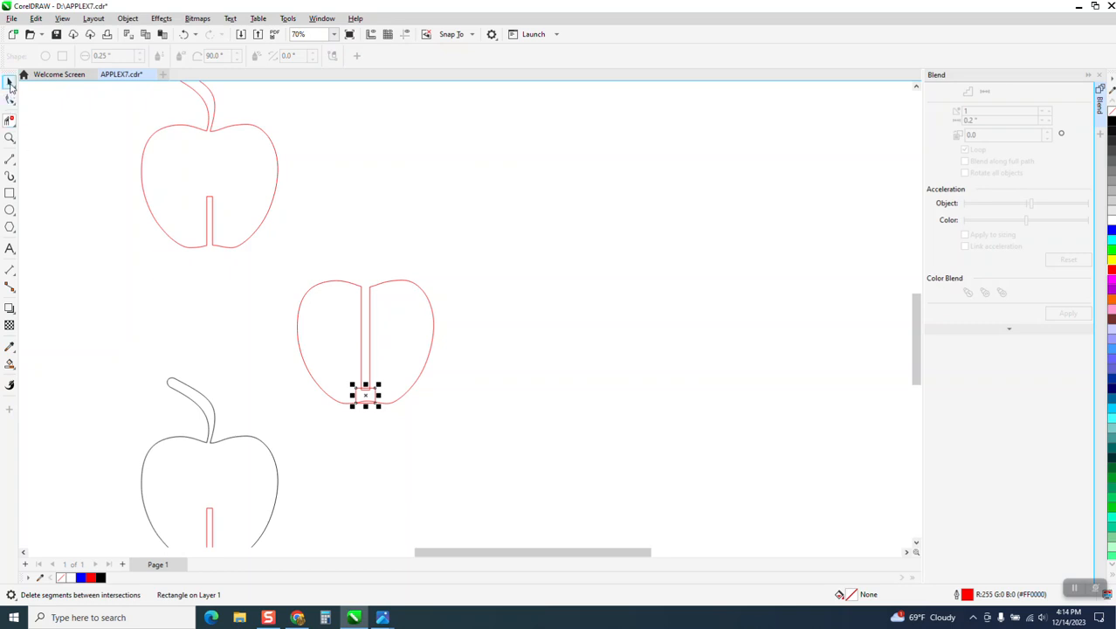
left_click_drag(362, 392, 297, 280)
left_click(10, 138)
left_click(9, 83)
left_click(191, 215)
mouse_move(203, 222)
left_mouse_down()
mouse_move(179, 225)
mouse_move(186, 218)
left_mouse_up()
left_click(9, 119)
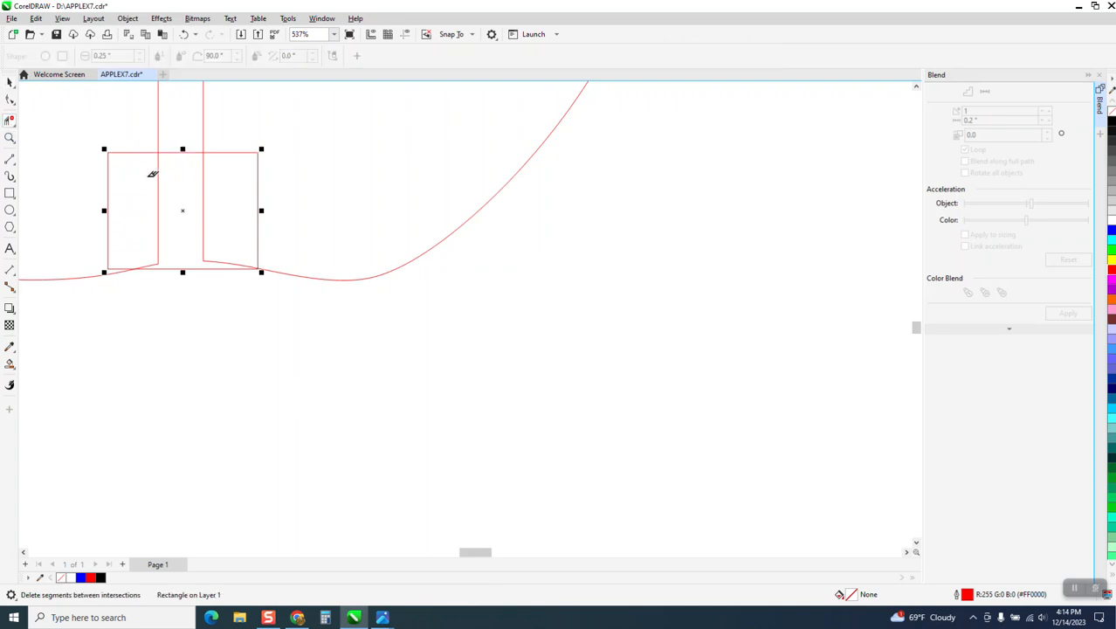
left_click_drag(152, 174, 217, 190)
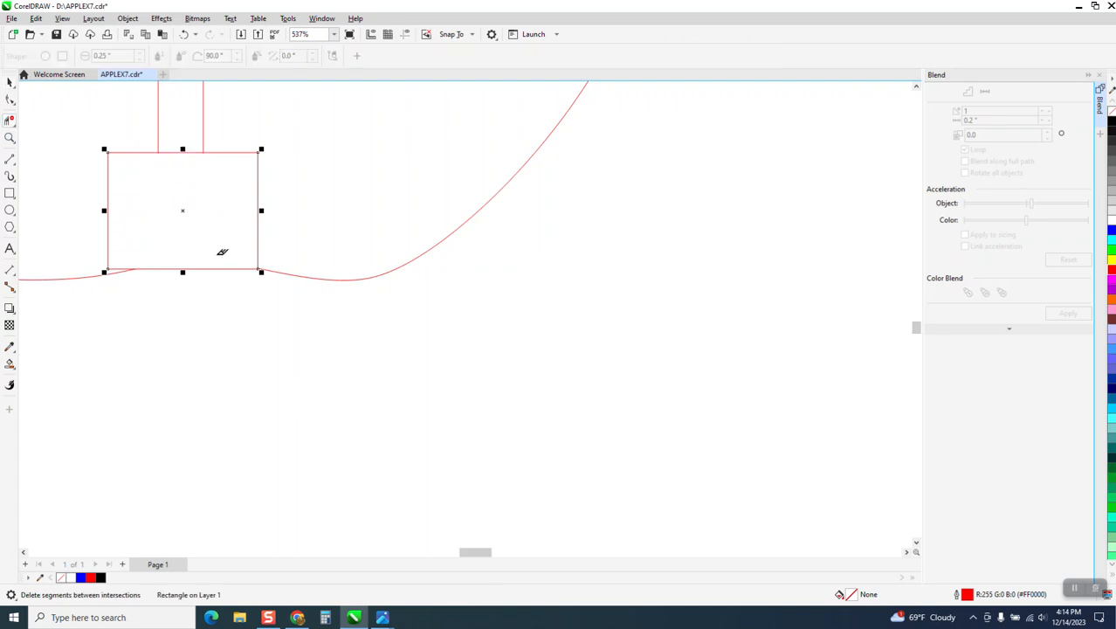
left_click_drag(213, 257, 205, 283)
left_click(184, 35)
left_click(184, 35)
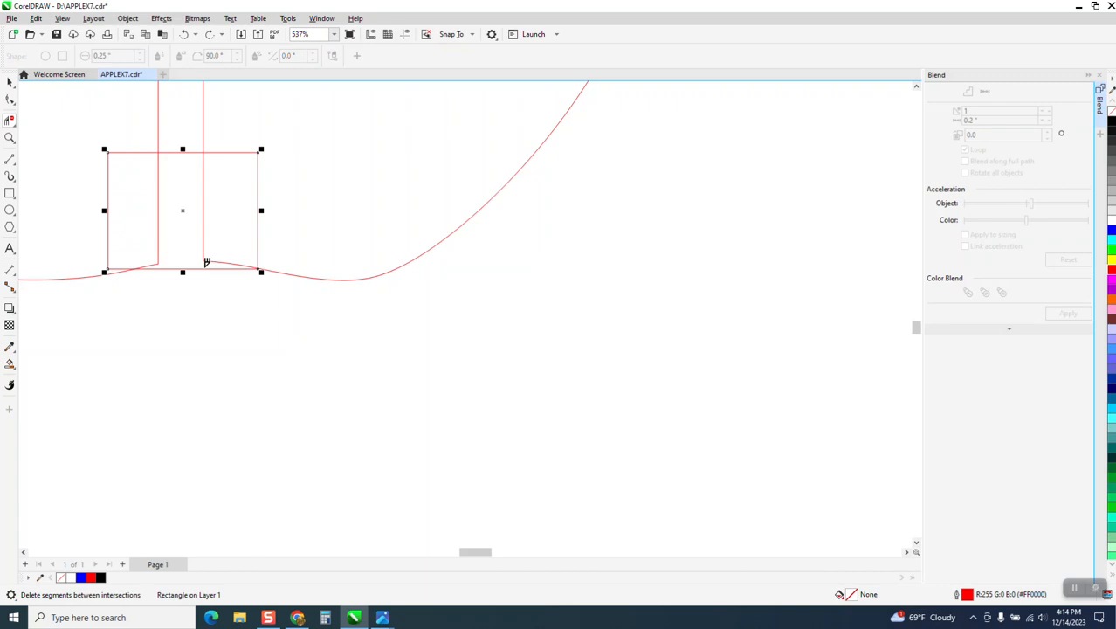
Step: Delete the slot sides and the rectangle edges crossing the slot, so the stemmed apple's slot opens into a wide notch at its base
left_click_drag(156, 235, 219, 244)
left_click(227, 269)
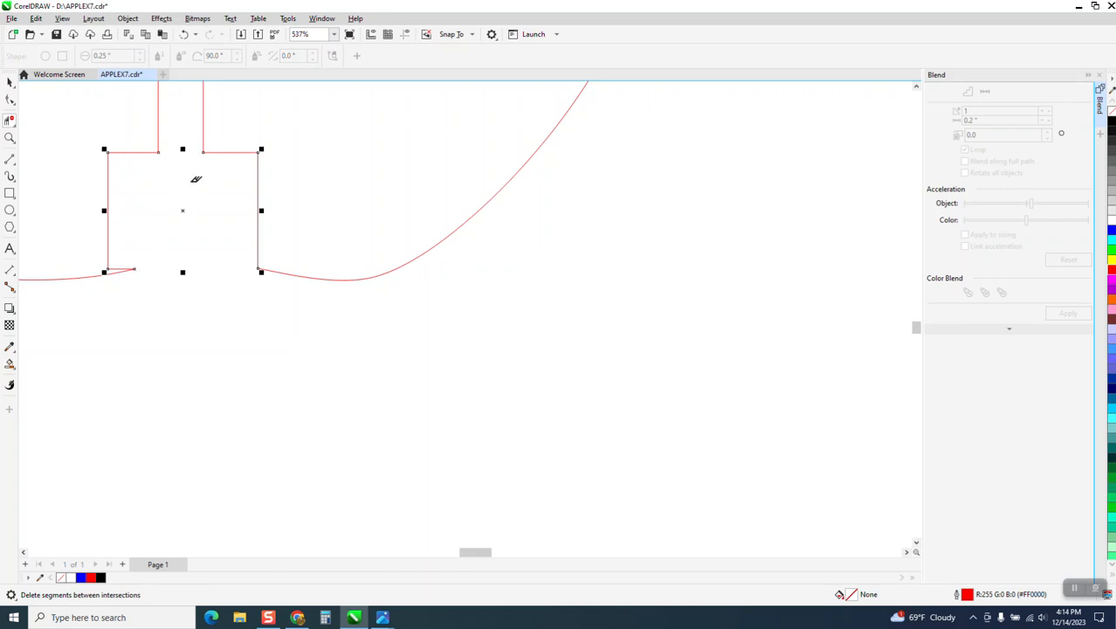
scroll(253, 288, "down", 4)
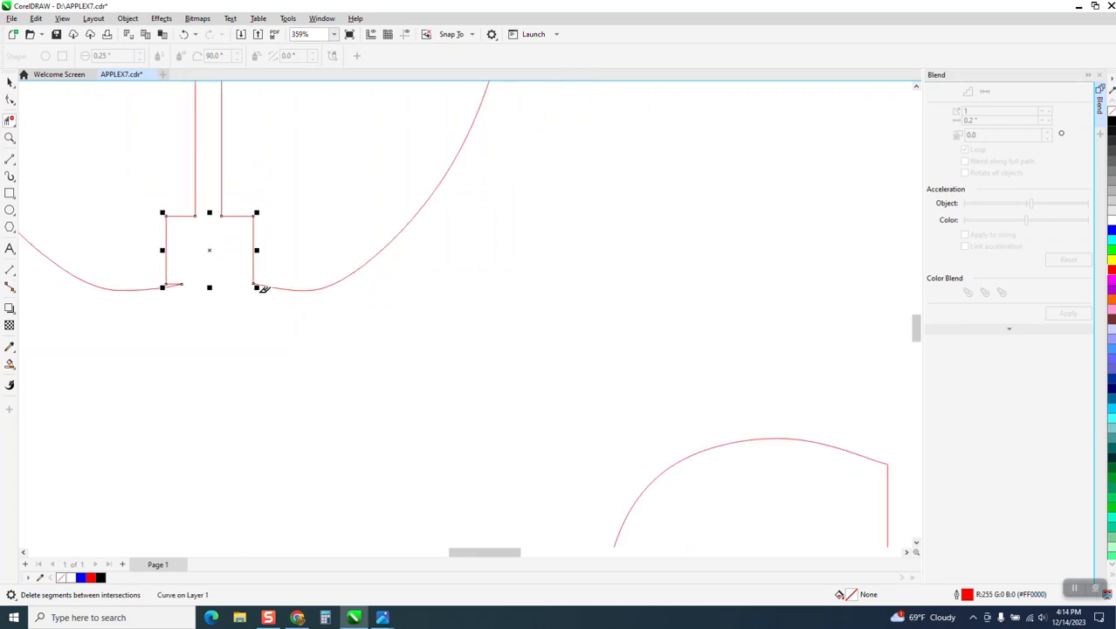
Step: Smart Fill the stemmed apple in blue around its widened slot opening
left_click(10, 363)
left_click(267, 213)
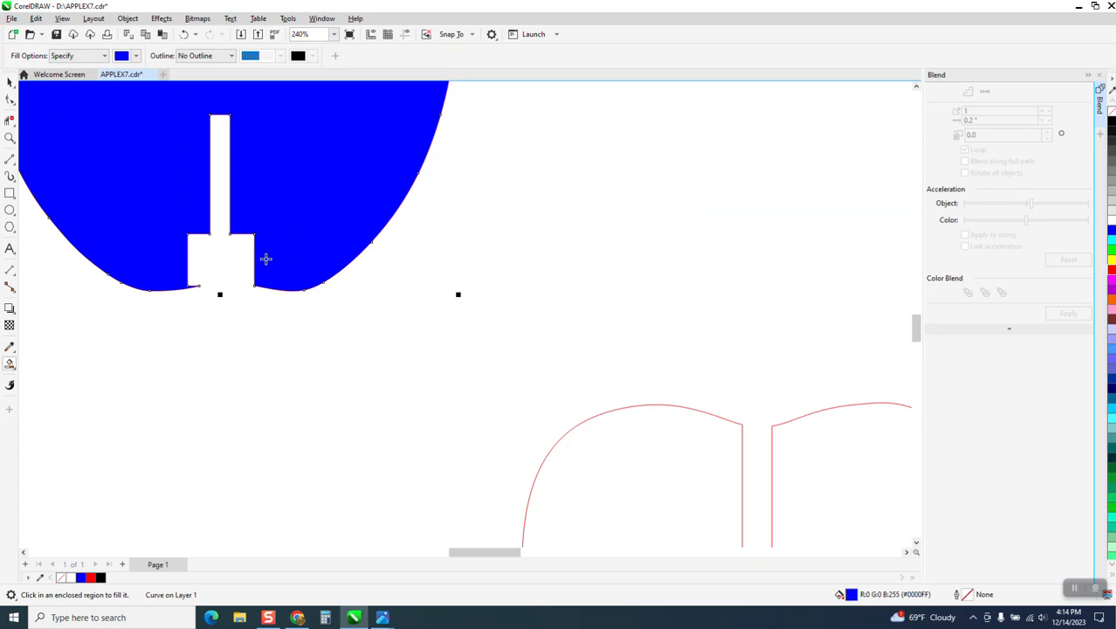
scroll(267, 242, "down", 3)
Step: Move the filled stemmed apple to the right of its original, and give it no fill and a red hairline outline
left_click(11, 82)
left_click_drag(313, 207, 607, 227)
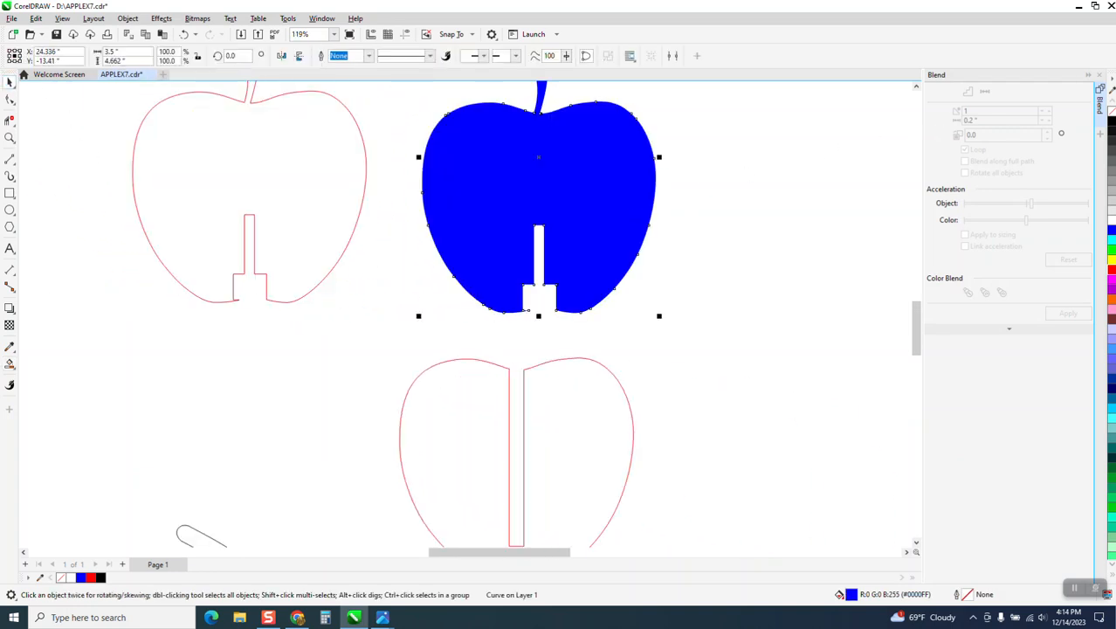
left_click(1112, 113)
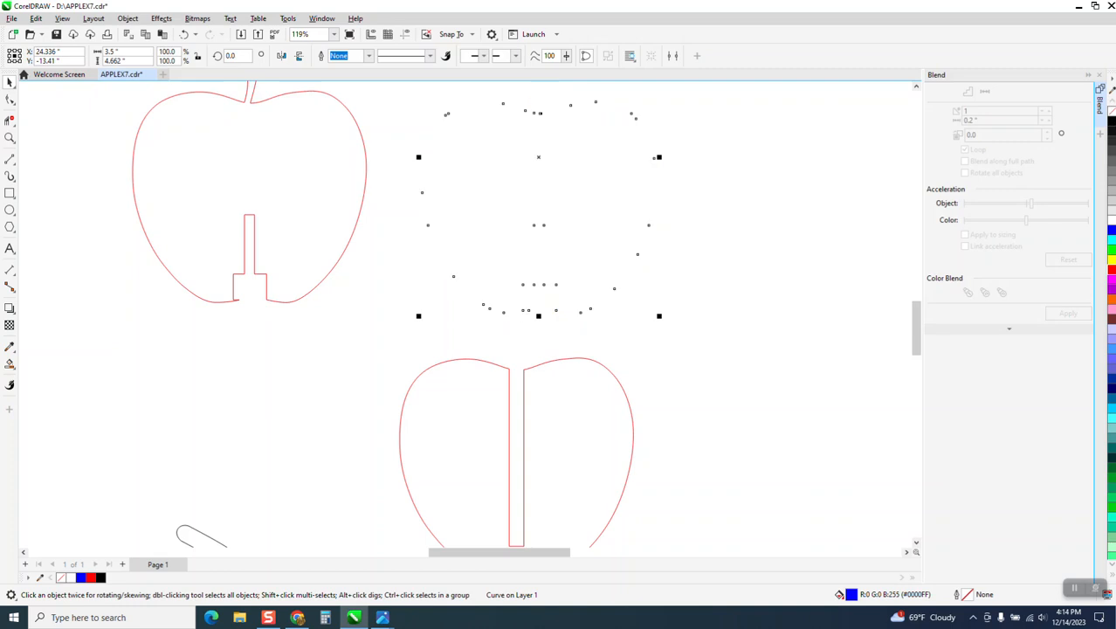
right_click(1112, 274)
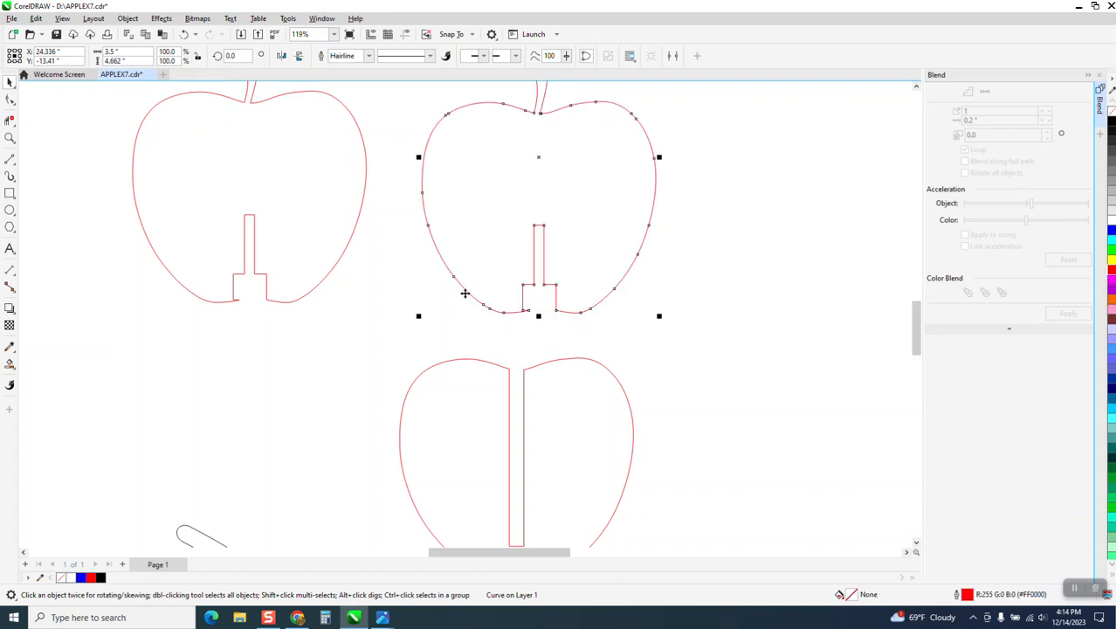
Step: Move the stray lower-left corner node of the stemmed apple's notch down onto the base curve and delete the leftover segment beside it
left_click(10, 138)
left_click_drag(503, 287, 558, 333)
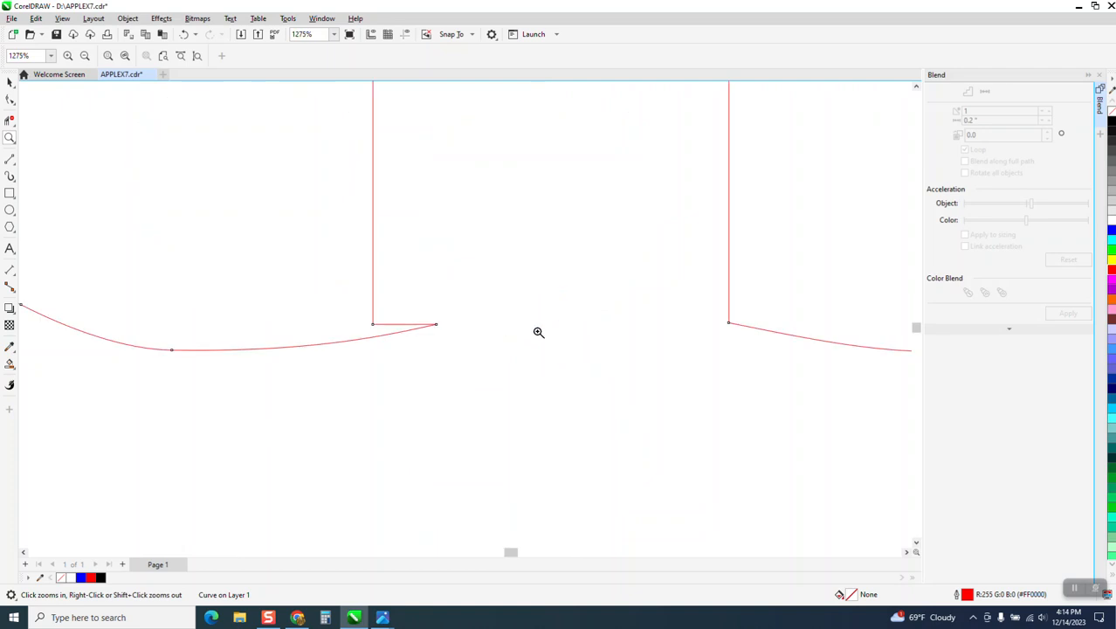
left_click(10, 100)
left_click(376, 327)
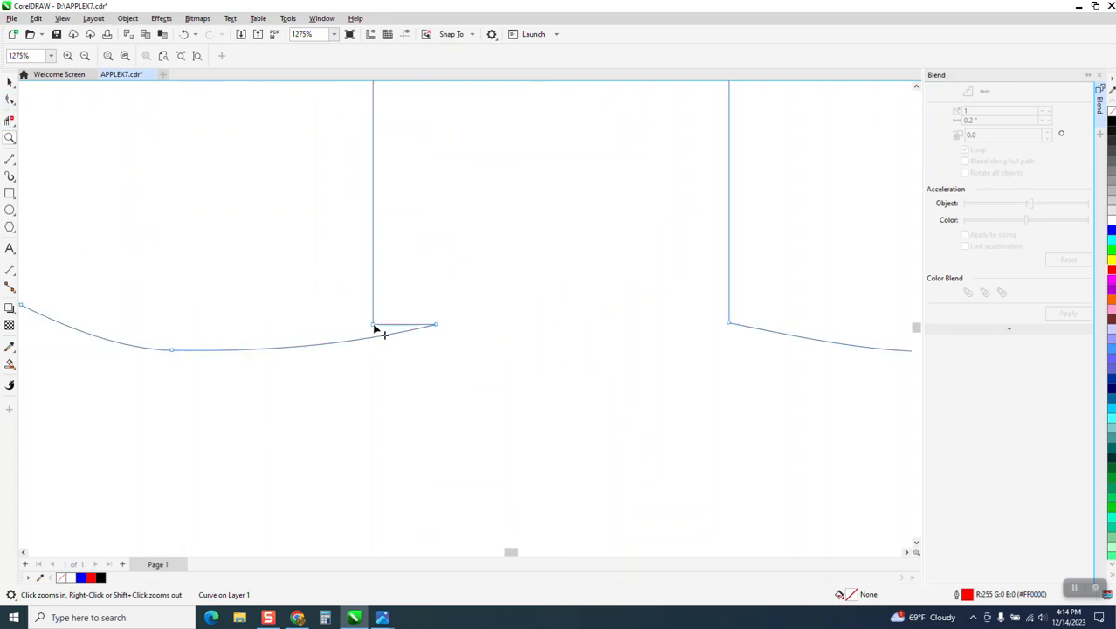
left_click_drag(376, 325, 374, 337)
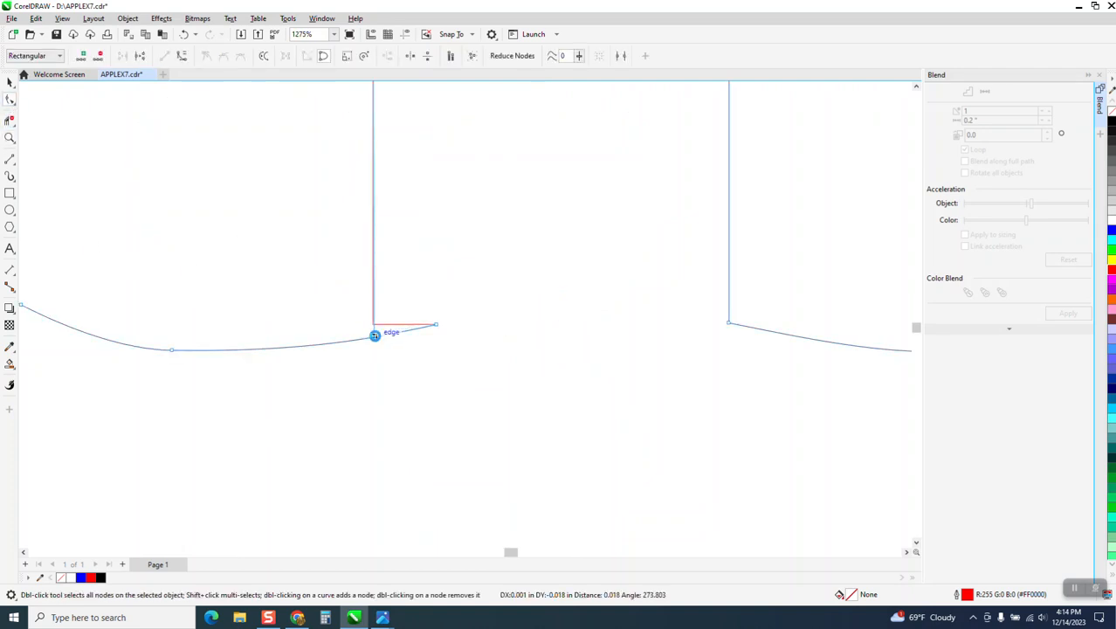
left_click(8, 121)
left_click(427, 326)
scroll(438, 346, "down", 5)
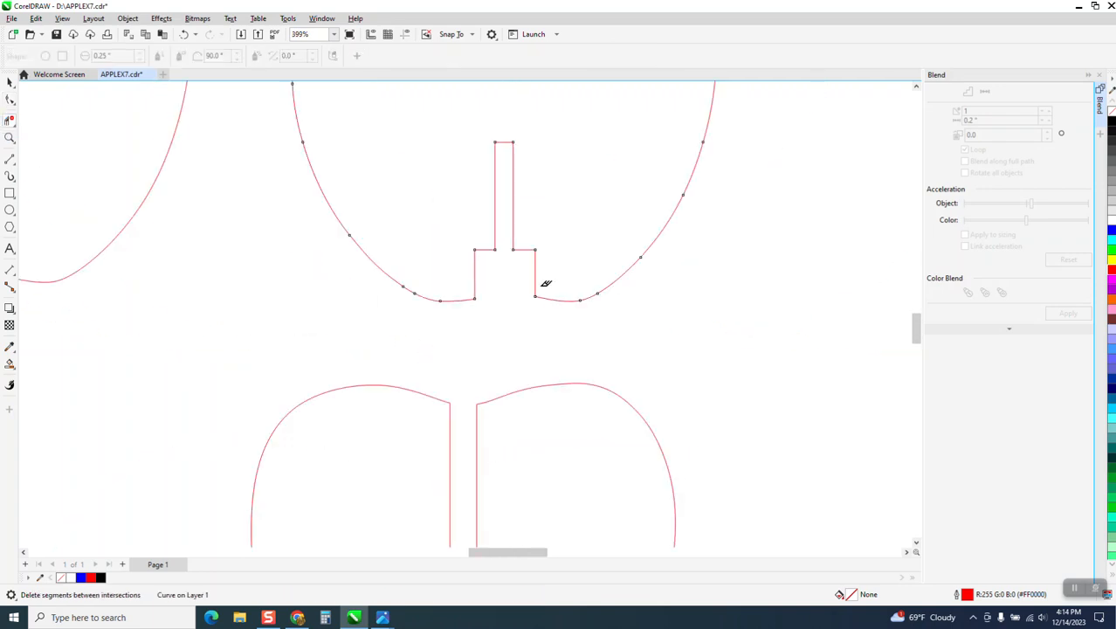
scroll(546, 283, "down", 5)
scroll(460, 279, "down", 3)
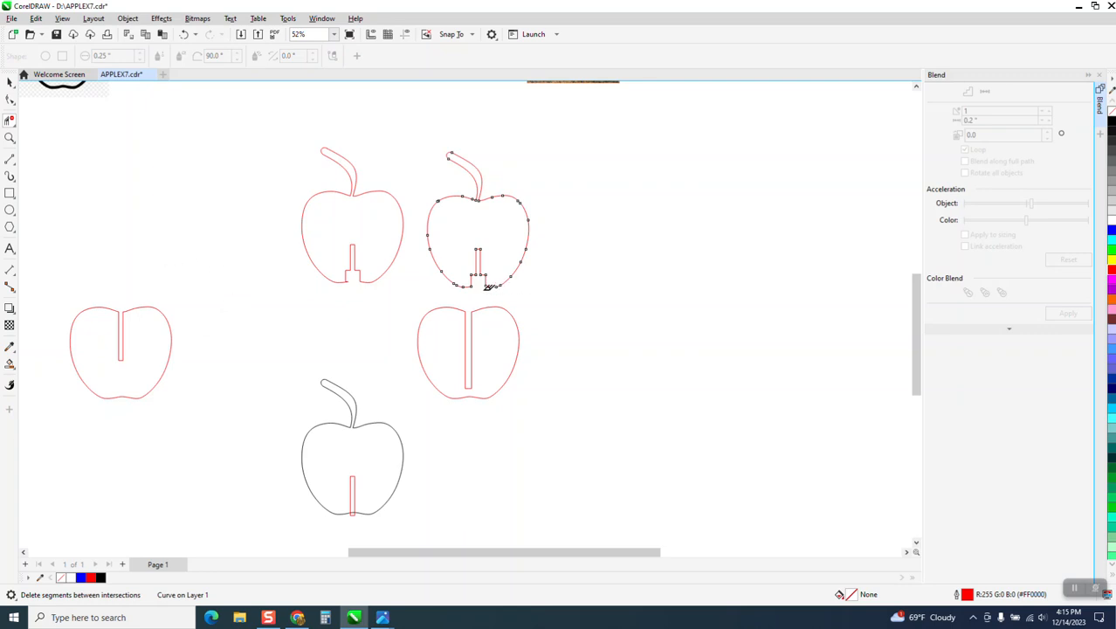
Step: Draw a rectangle about 0.5 by 0.39 inches, corner to corner across the stemmed apple's base notch
left_click(9, 138)
left_click_drag(434, 261, 564, 311)
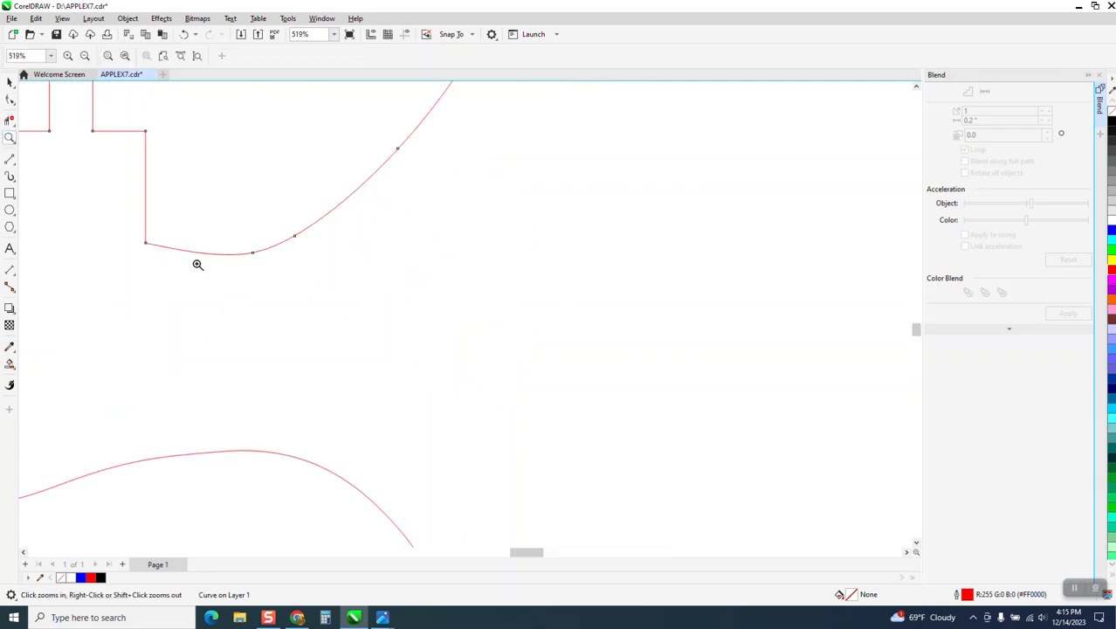
left_click(8, 193)
scroll(349, 184, "down", 1)
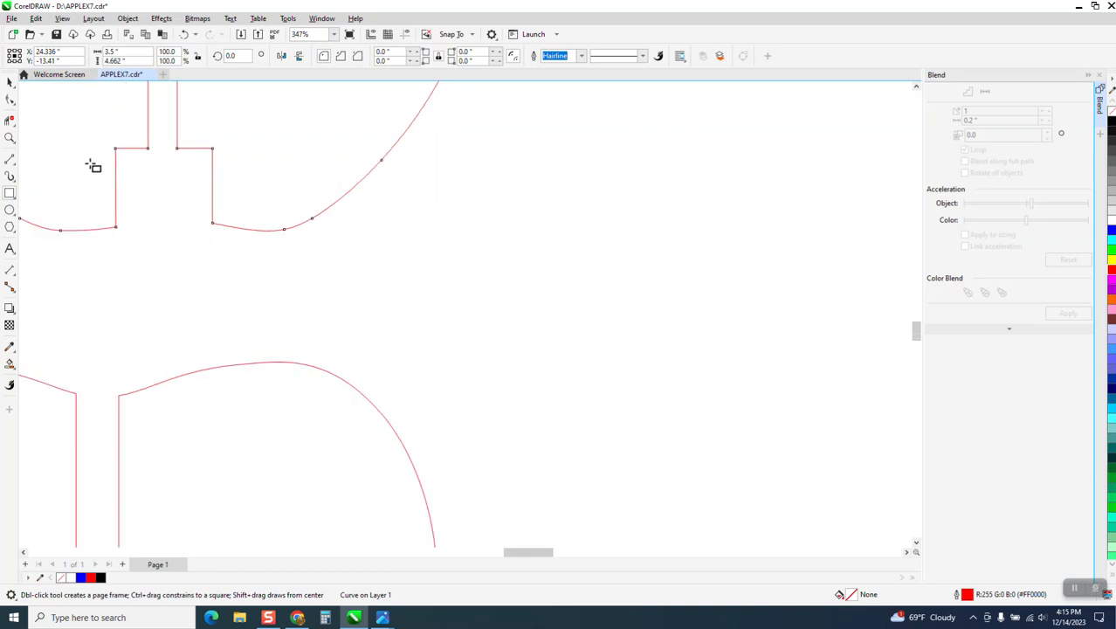
left_click_drag(116, 149, 212, 223)
Step: Move the rectangle to the base of the apple with the short top slot, centered below the slot and crossing the bottom curve
scroll(271, 234, "down", 5)
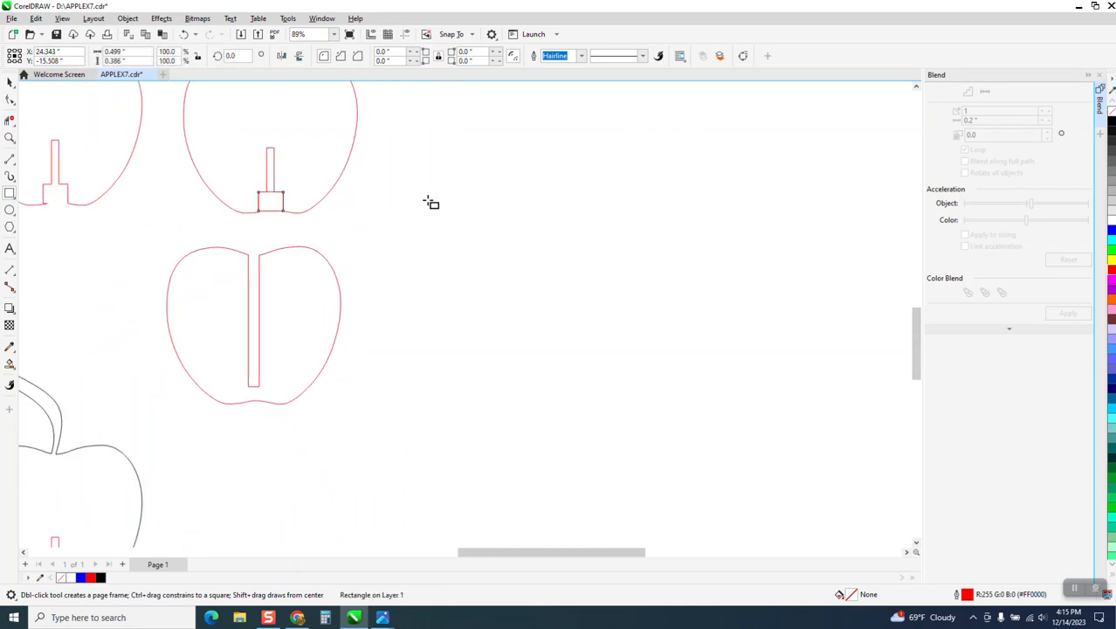
scroll(482, 227, "down", 1)
left_click(10, 81)
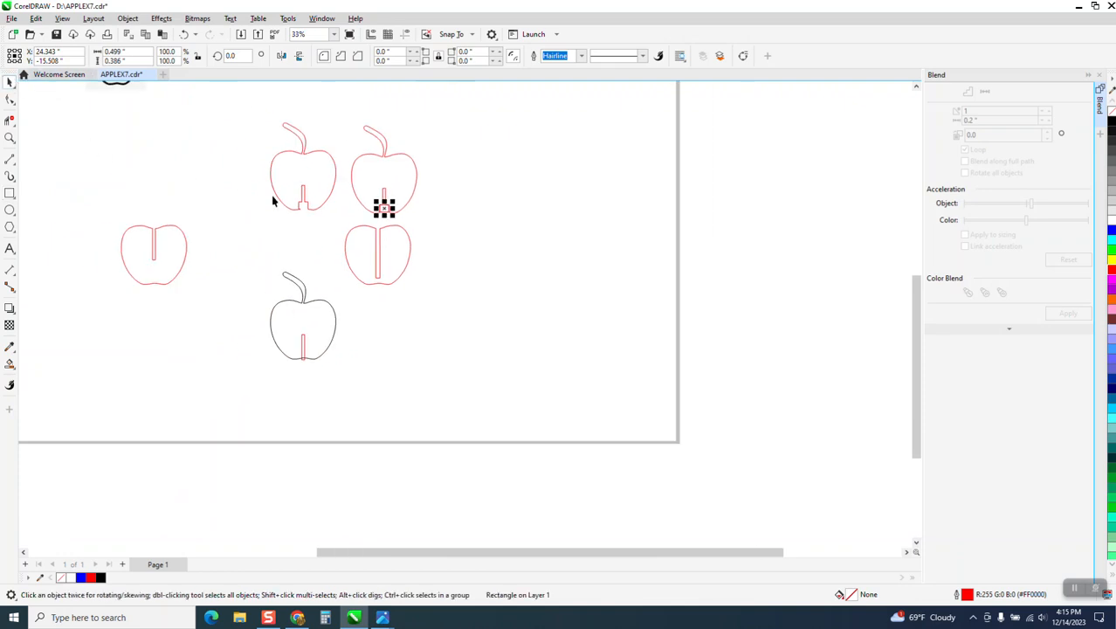
left_click_drag(384, 209, 276, 304)
left_click(10, 138)
left_click(10, 82)
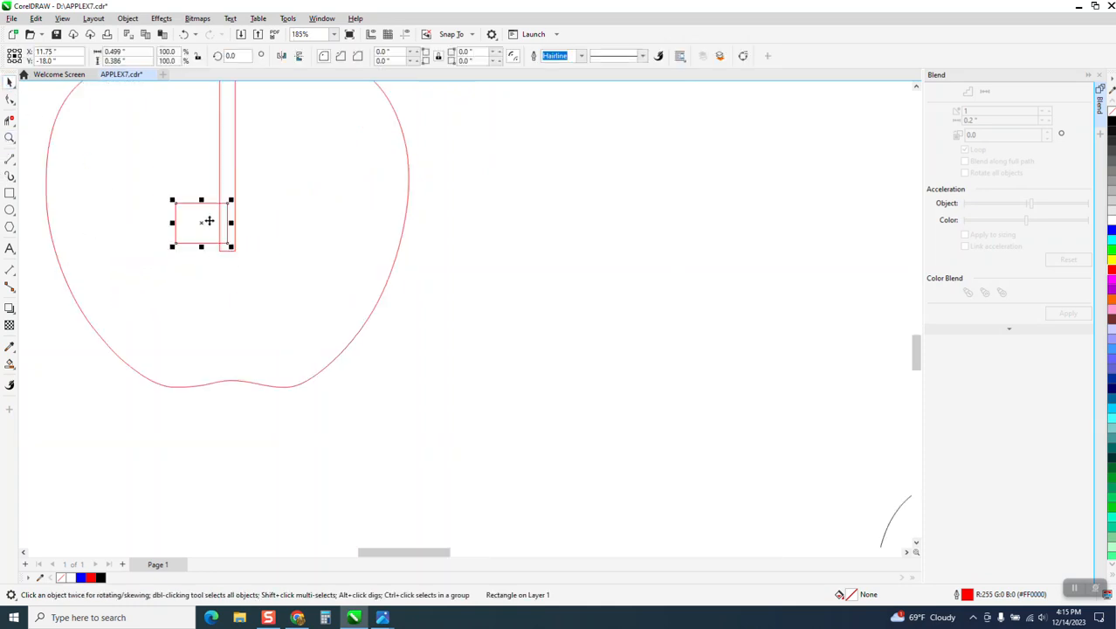
left_click_drag(202, 223, 234, 378)
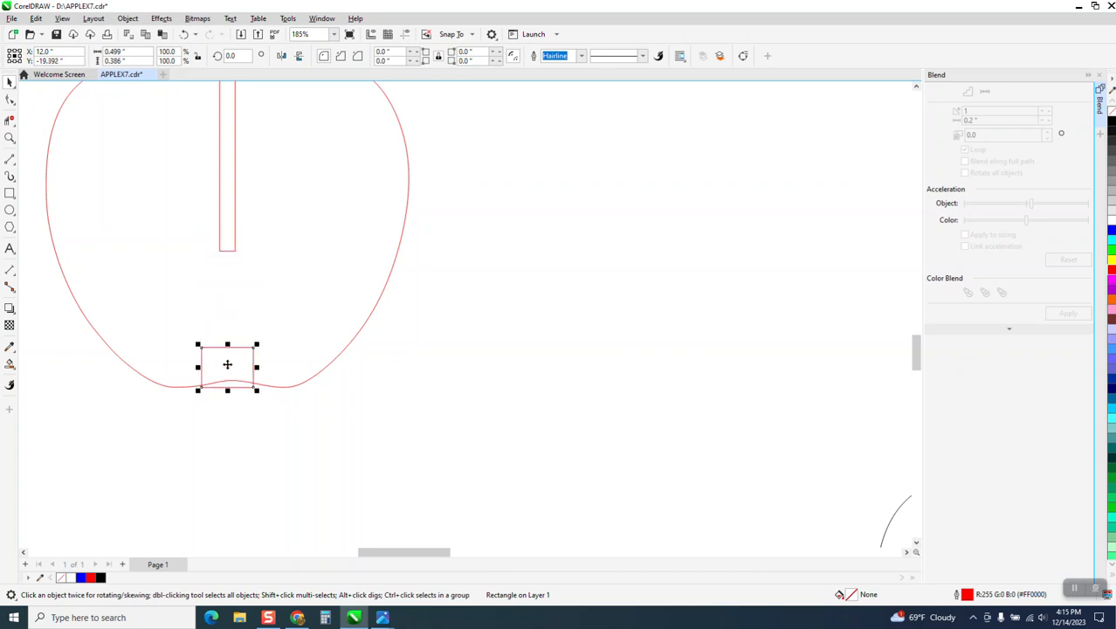
Step: Open the base notch by deleting the segments across the rectangle's bottom with Virtual Segment Delete, and Smart Fill that apple in blue
left_click(9, 120)
left_click_drag(227, 366, 245, 416)
scroll(245, 415, "down", 2)
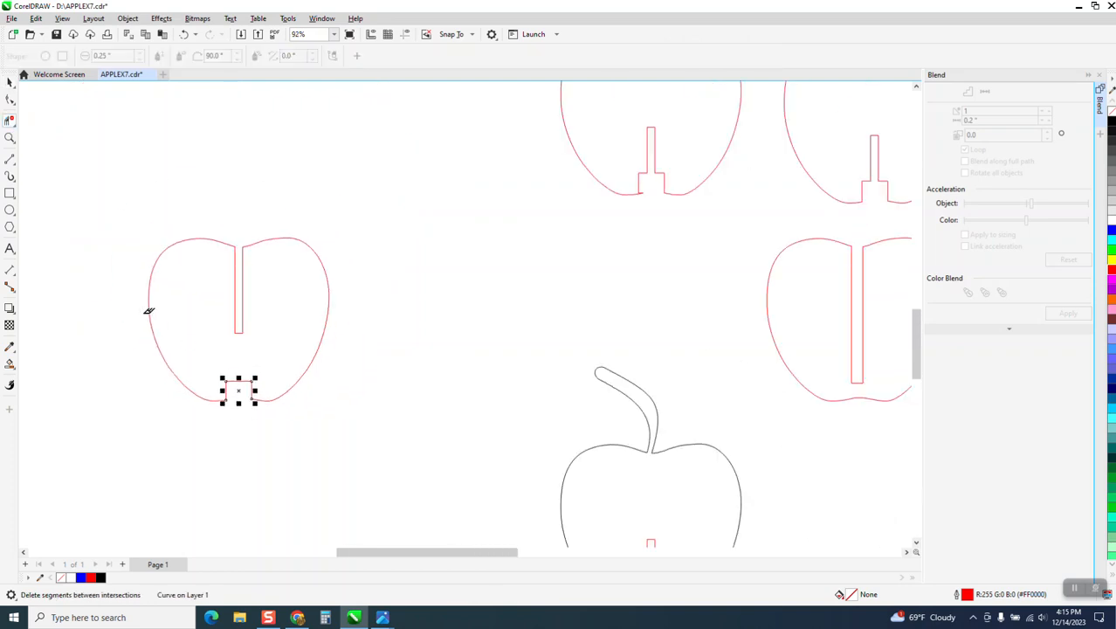
left_click(9, 364)
left_click(157, 332)
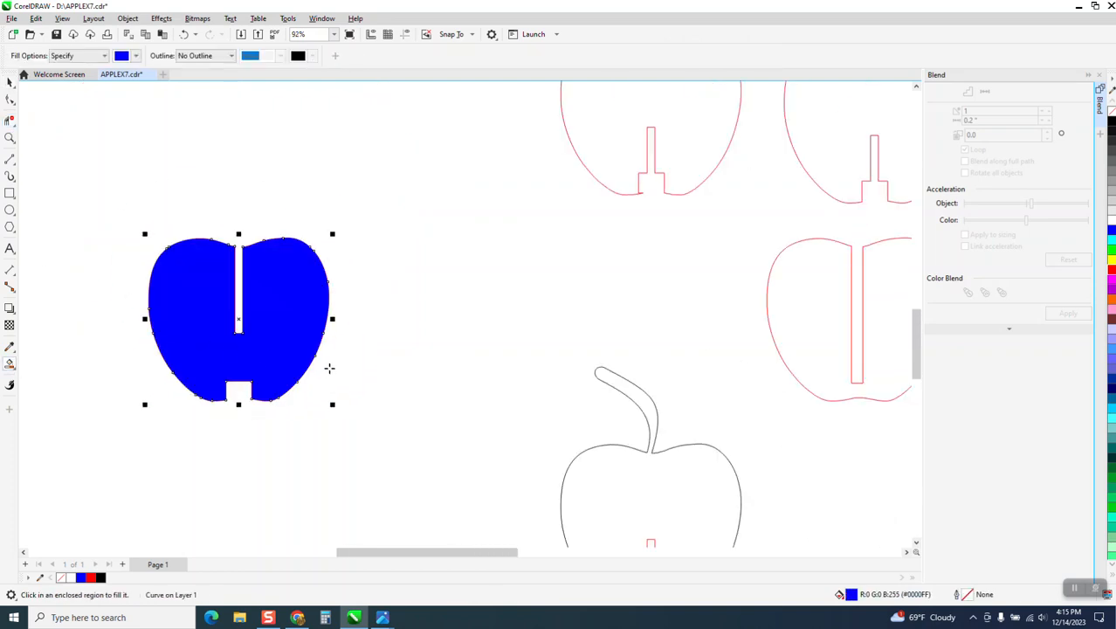
Step: Move the filled apple up and to the left of its original, and give it no fill and a red outline
scroll(329, 368, "down", 1)
key("space")
left_click_drag(306, 304, 200, 203)
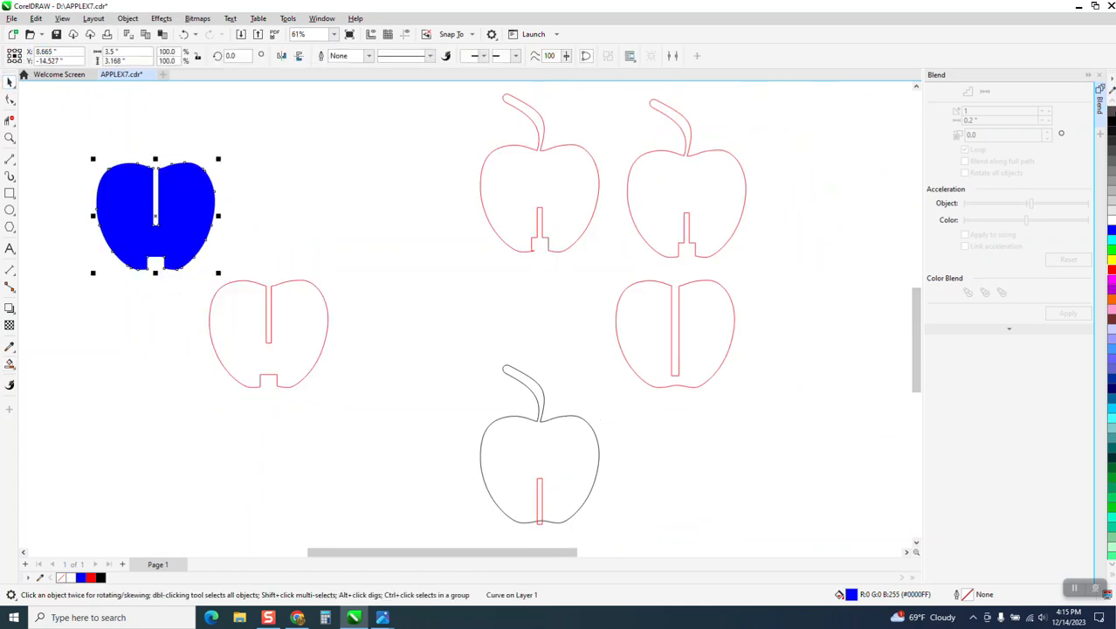
left_click(1112, 108)
right_click(1112, 273)
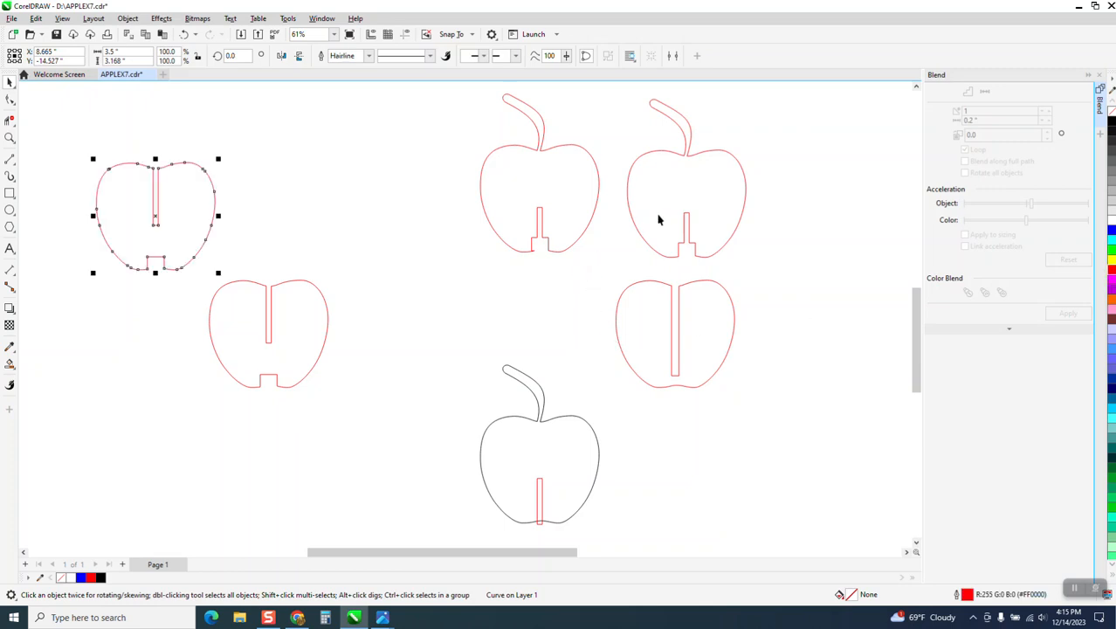
Step: Move the clean stemmed apple and the long-slot apple beside the new notched apple, and delete the leftover original apples and construction pieces
left_click_drag(673, 207, 289, 217)
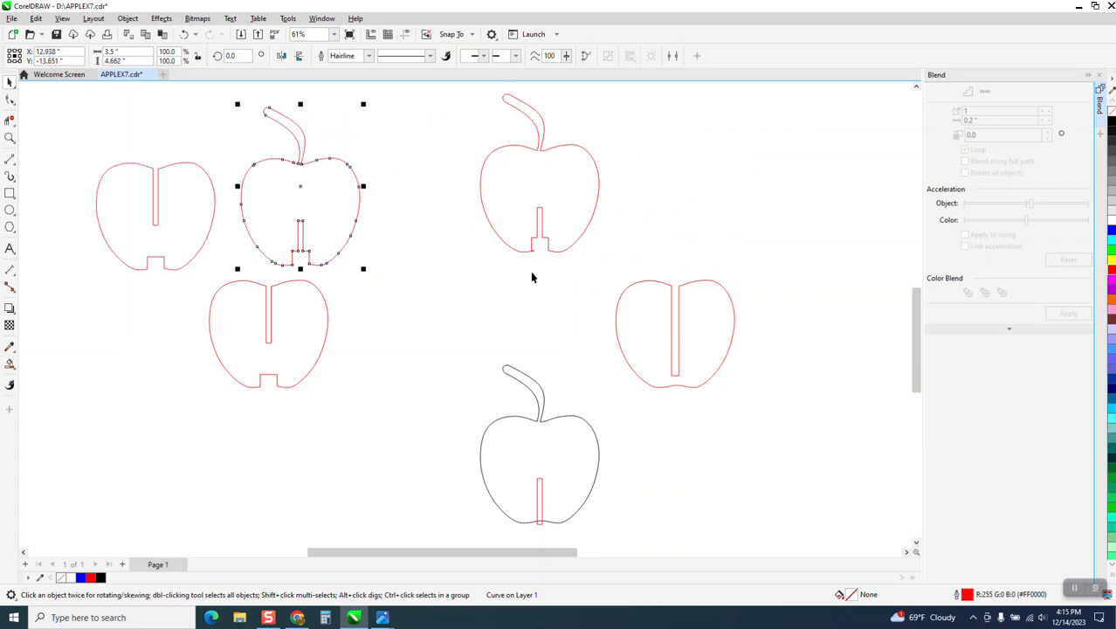
left_click_drag(682, 313, 100, 305)
left_click_drag(171, 282, 628, 482)
key("Delete")
left_click(532, 150)
key("Delete")
left_click_drag(462, 409, 461, 408)
key("Delete")
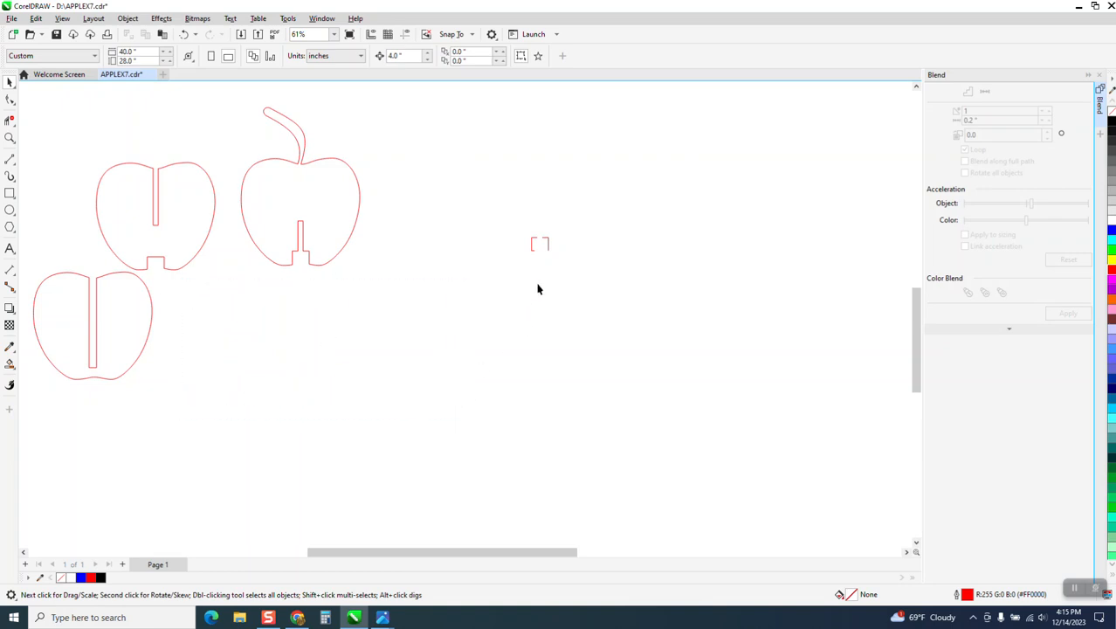
key("Delete")
Step: Delete the apple bitmap above the three finished panels
scroll(526, 359, "down", 5)
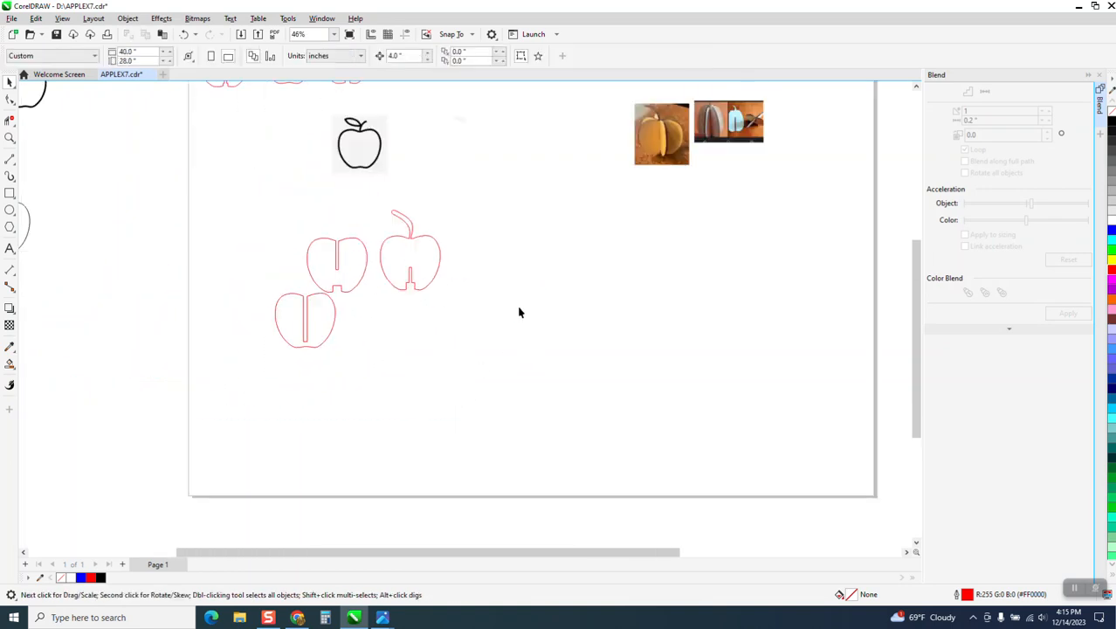
left_click(389, 187)
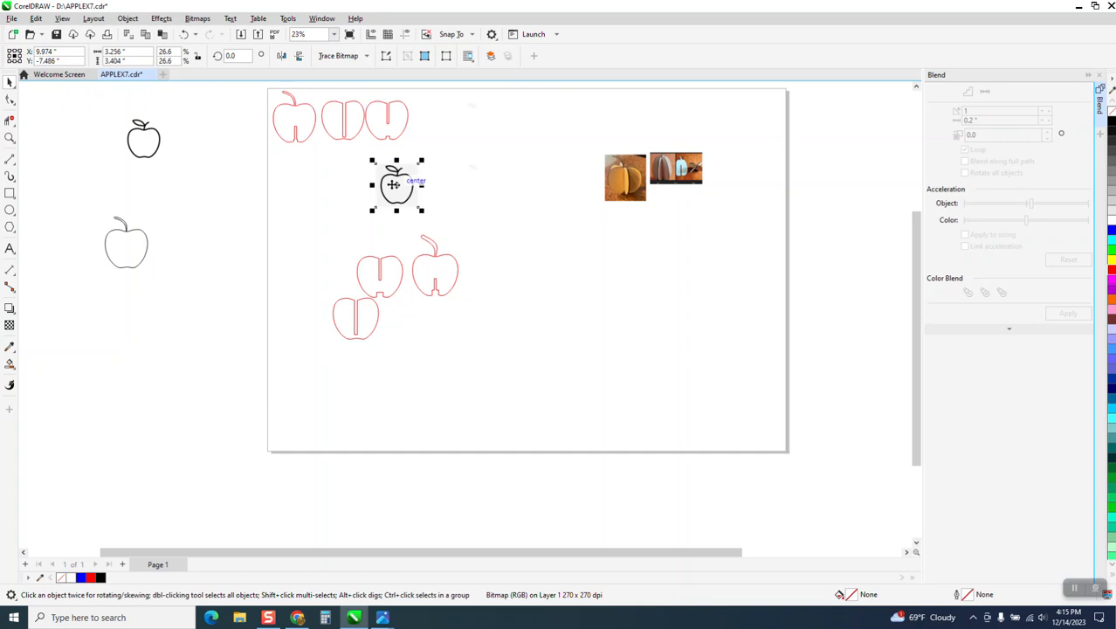
key("Delete")
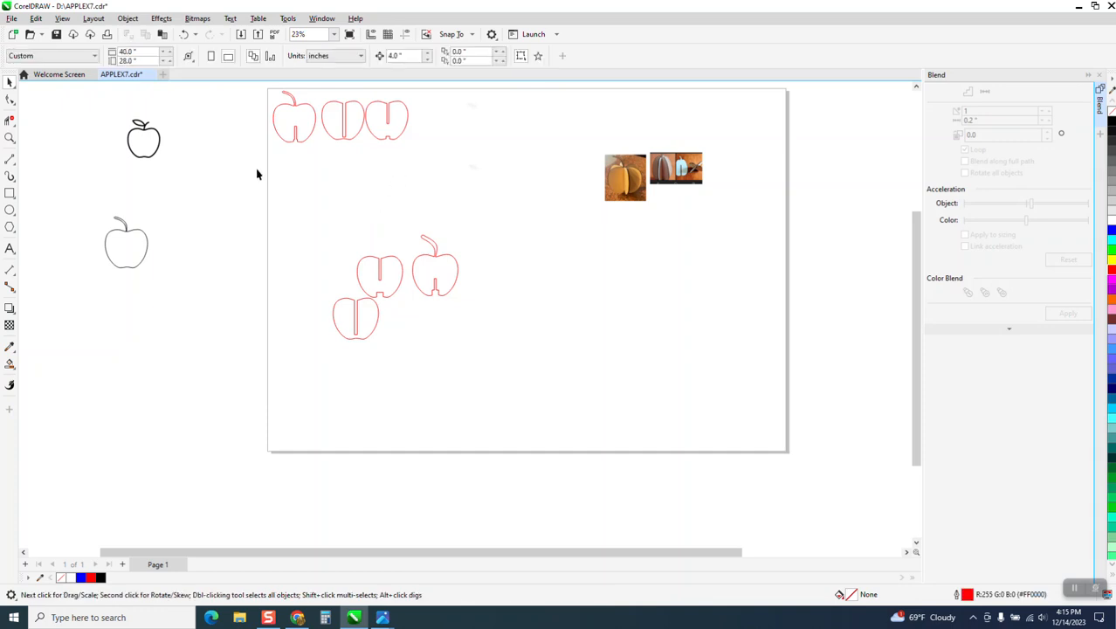
Step: Rearrange the page's upper row of apples so the short-slot panel sits beside the stemmed apple and the long-slot panel comes last
left_click(9, 138)
left_click_drag(234, 92, 493, 168)
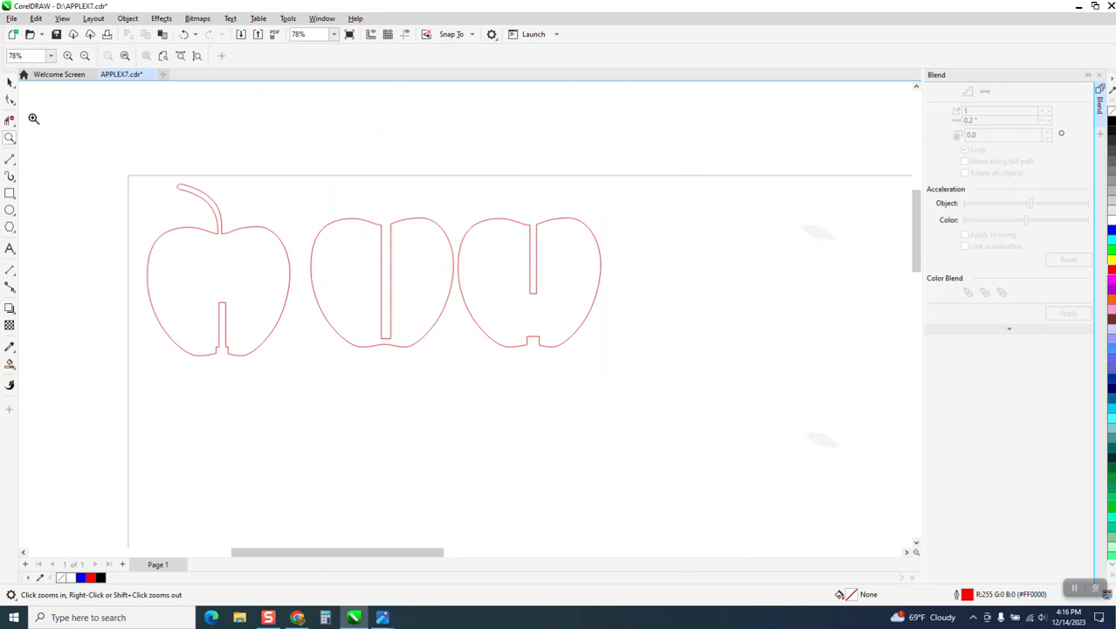
left_click(8, 82)
left_click_drag(409, 266, 837, 292)
left_click_drag(540, 275, 379, 286)
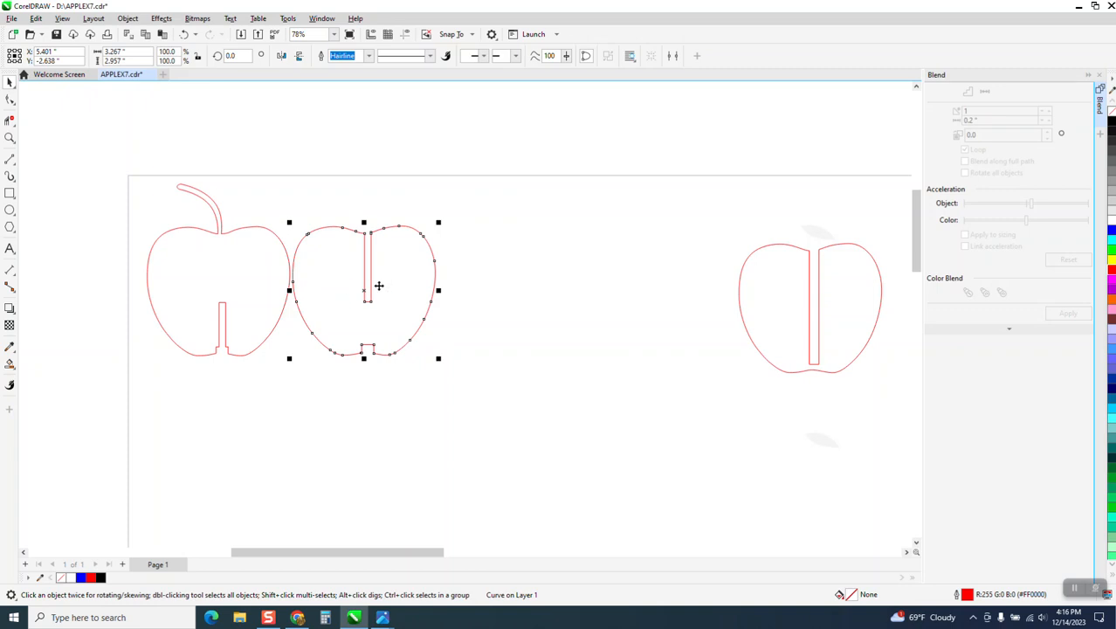
left_click_drag(828, 275, 536, 258)
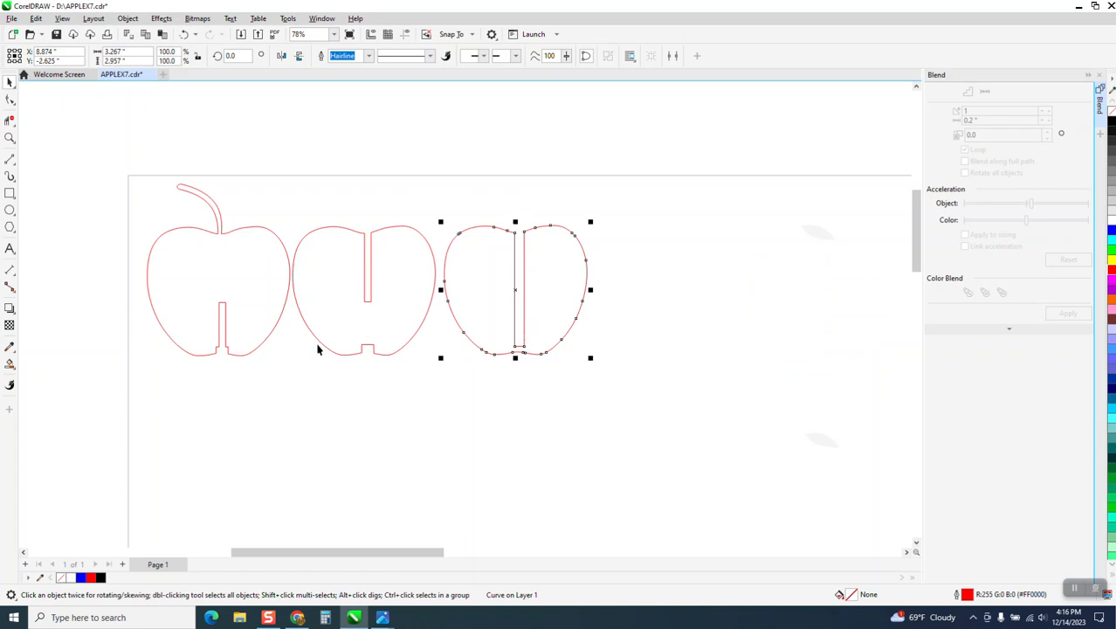
Step: Examine the reference photos of the assembled pumpkins and their slotted panels up close
scroll(220, 332, "down", 5)
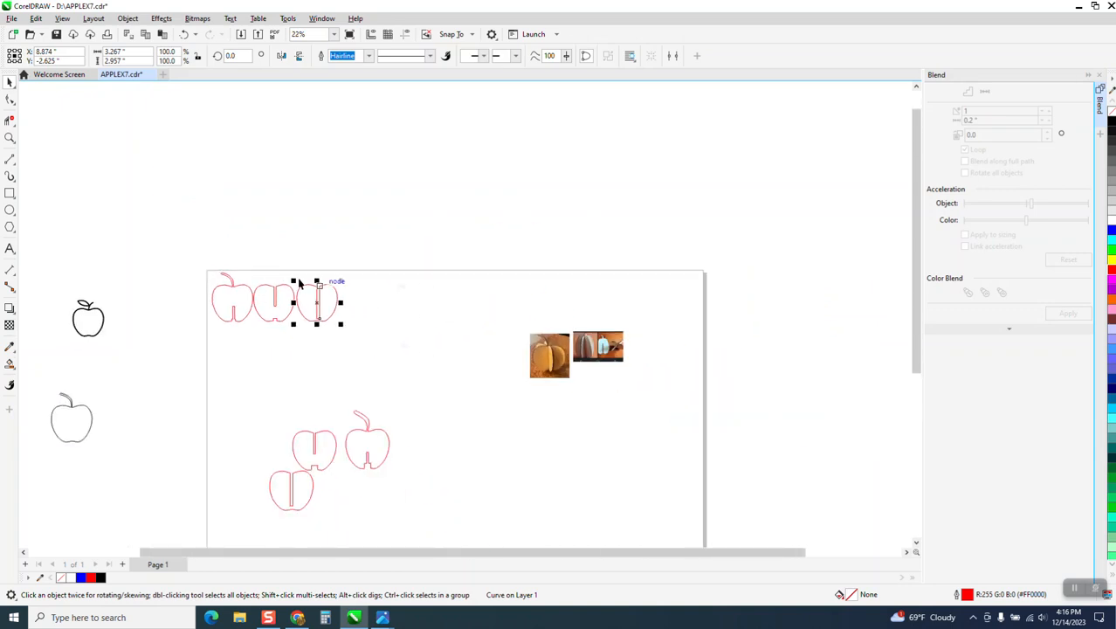
left_click(10, 138)
left_click_drag(531, 333, 625, 377)
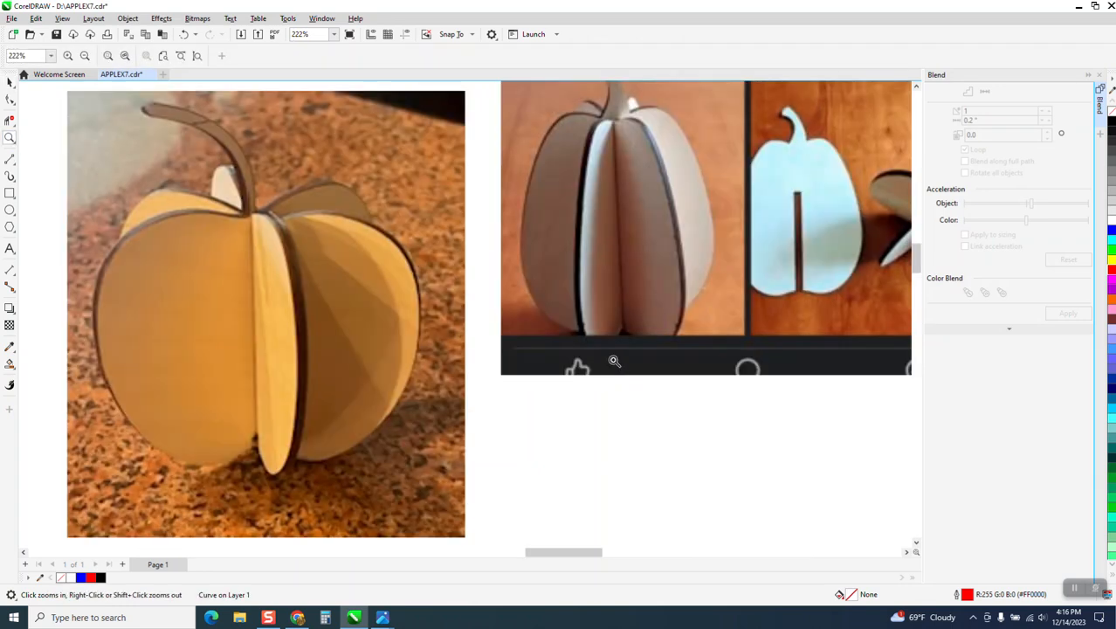
scroll(616, 357, "down", 1)
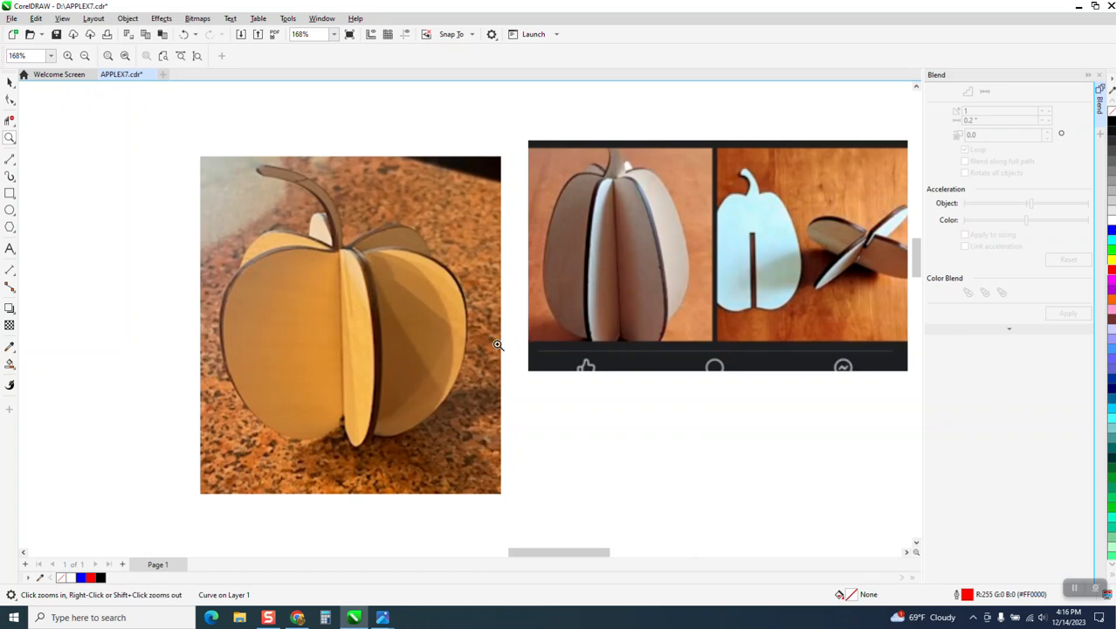
scroll(652, 283, "down", 1)
left_click_drag(710, 206, 802, 315)
scroll(591, 280, "down", 5)
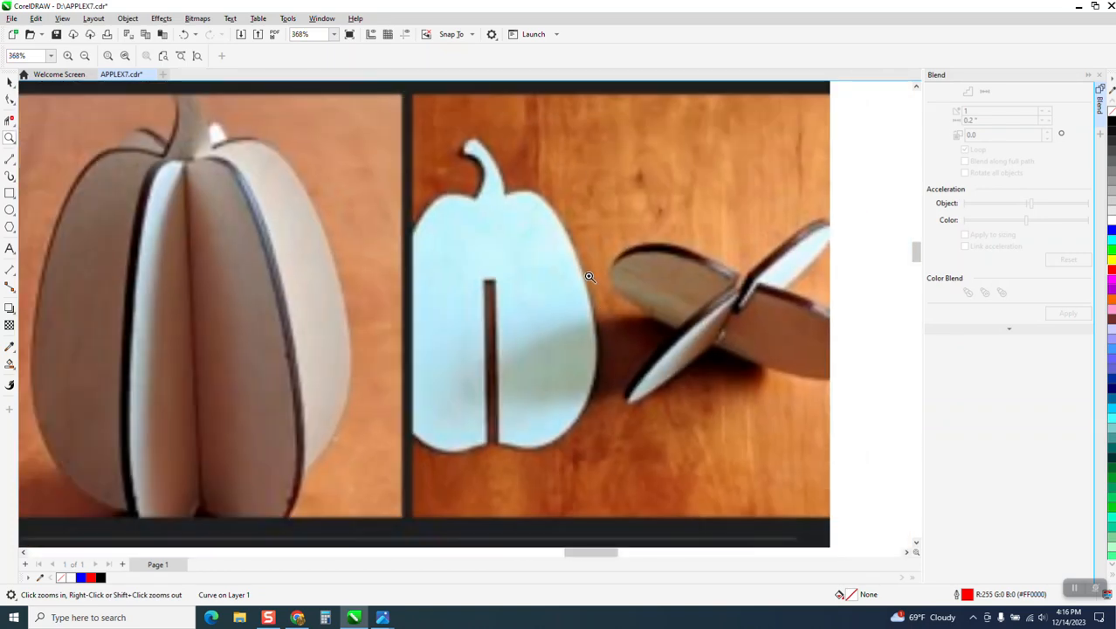
scroll(582, 278, "down", 2)
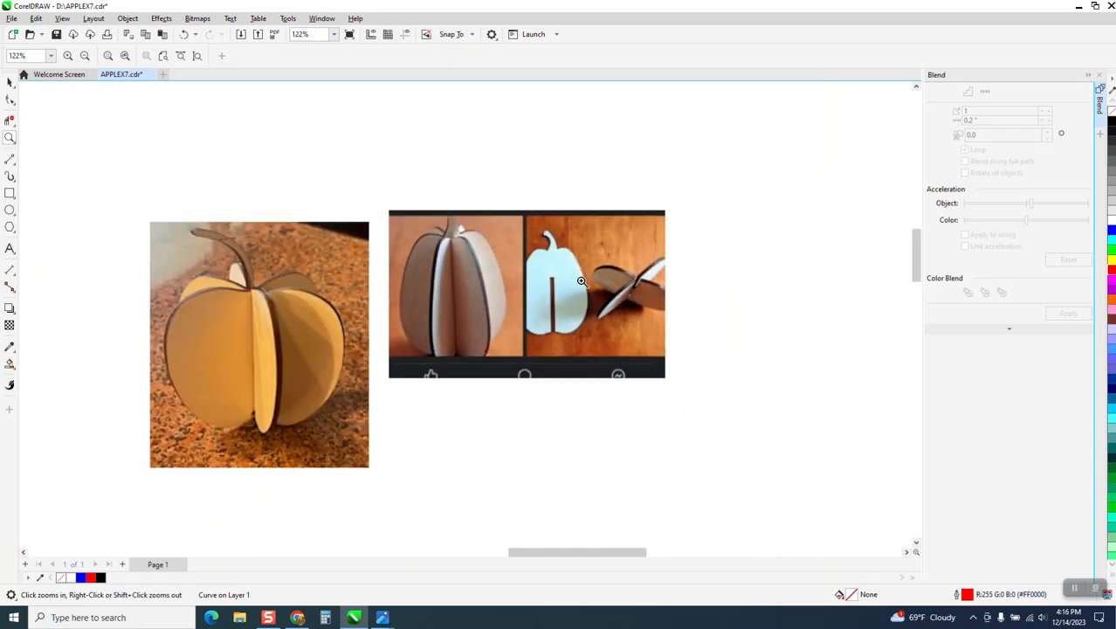
scroll(579, 291, "down", 2)
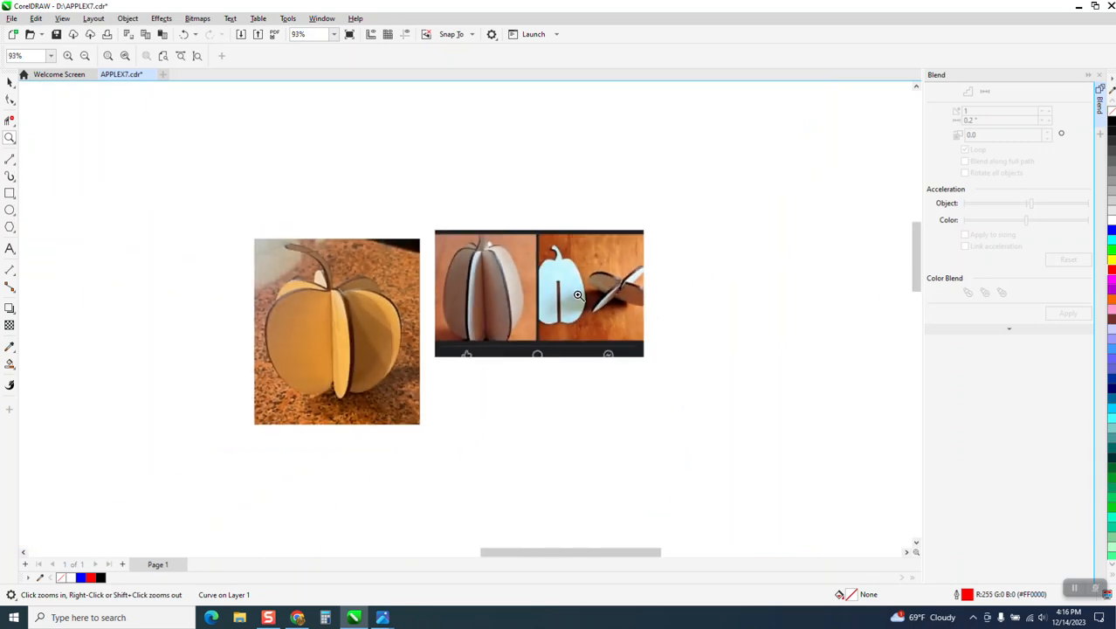
left_click_drag(292, 274, 466, 399)
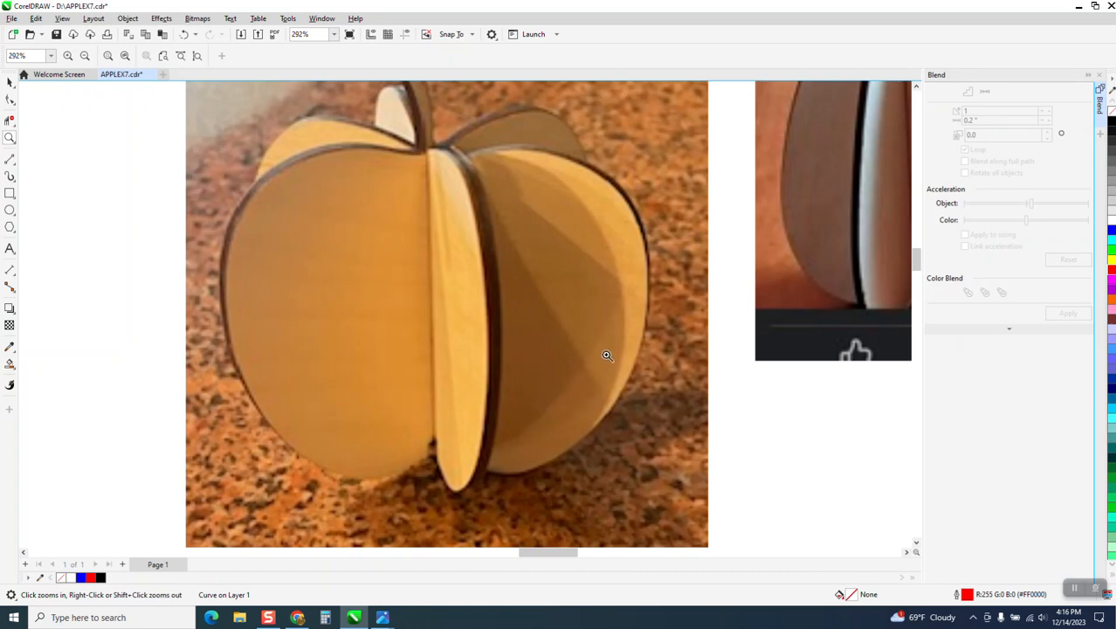